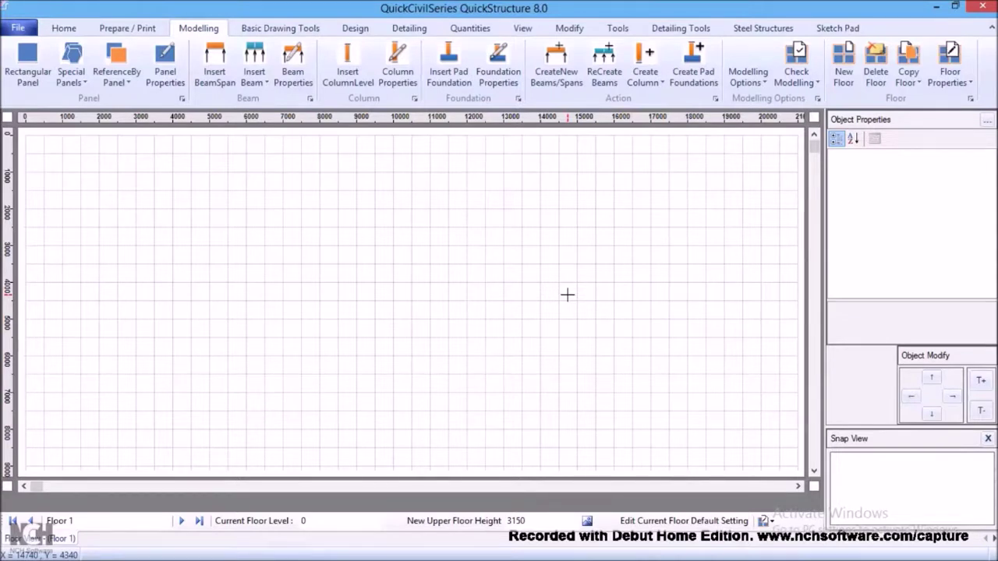
left_click(511, 249)
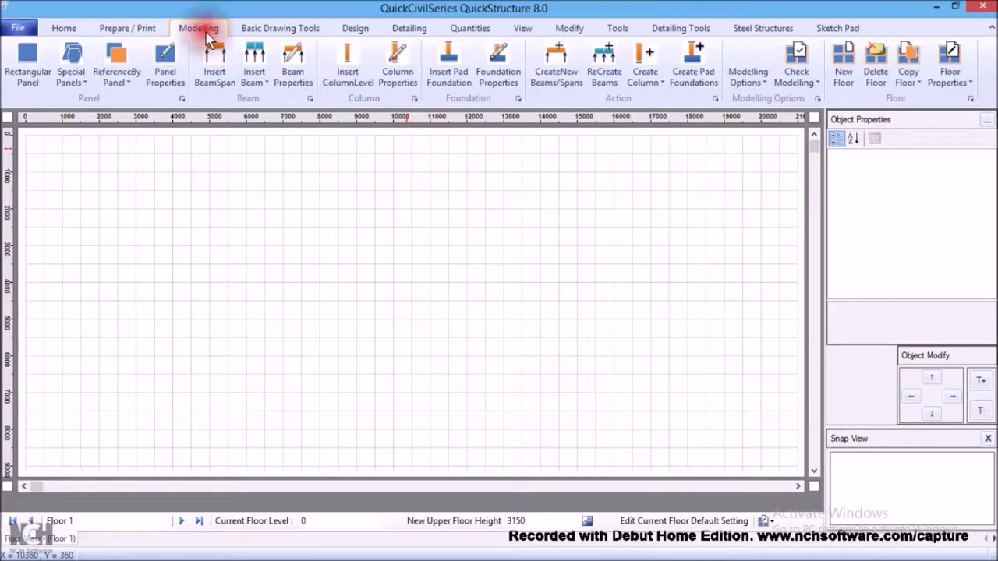
left_click(274, 76)
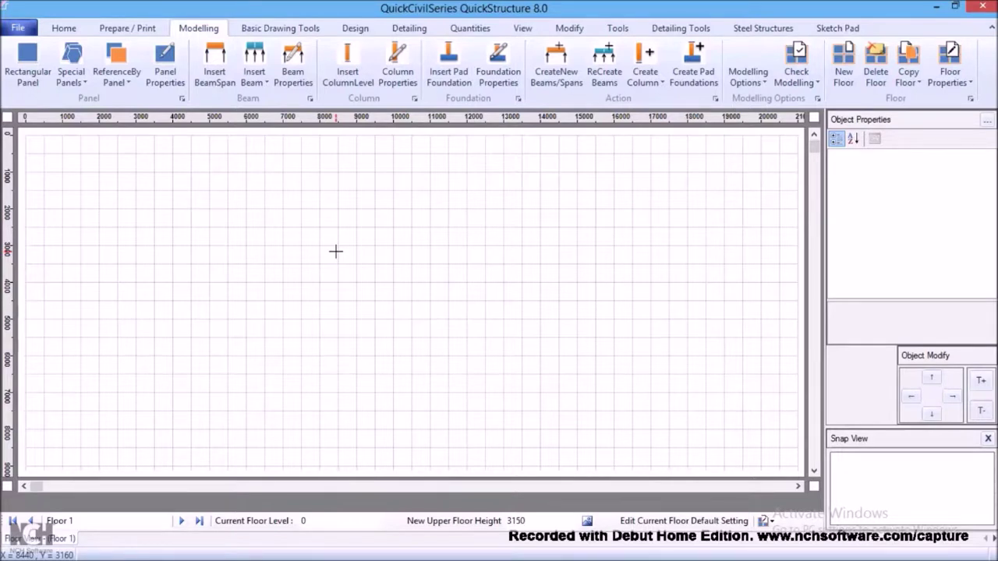
left_click(369, 240)
left_click(805, 83)
left_click(812, 86)
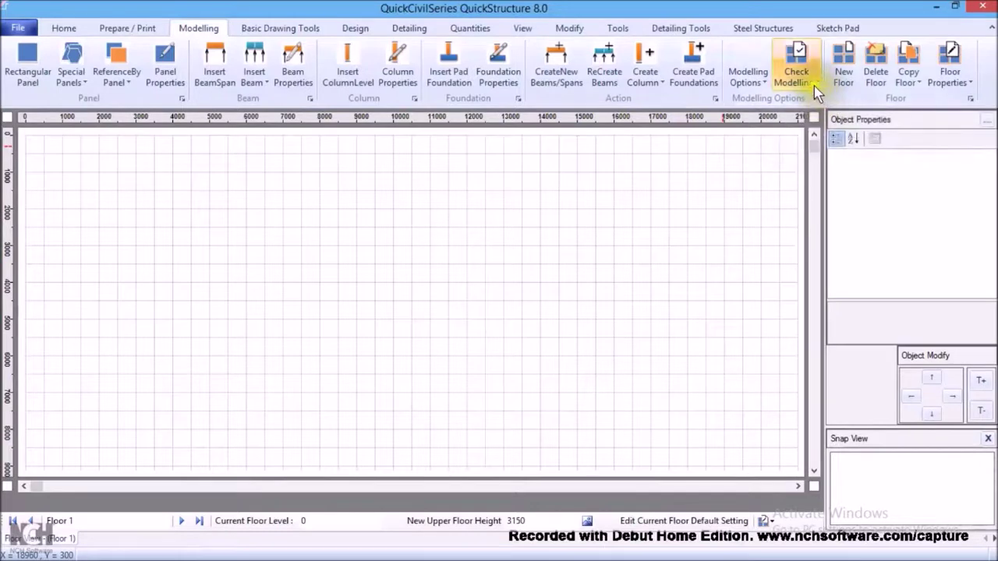
Start an automatic drawing grid with panels and set the number of X grids and Y grids to 5 each
left_click(758, 84)
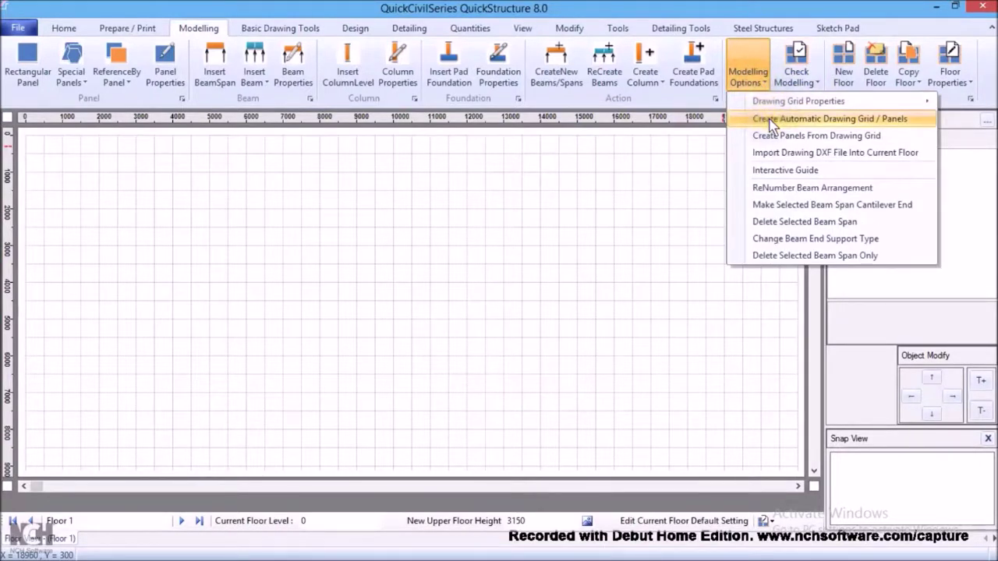
left_click(770, 123)
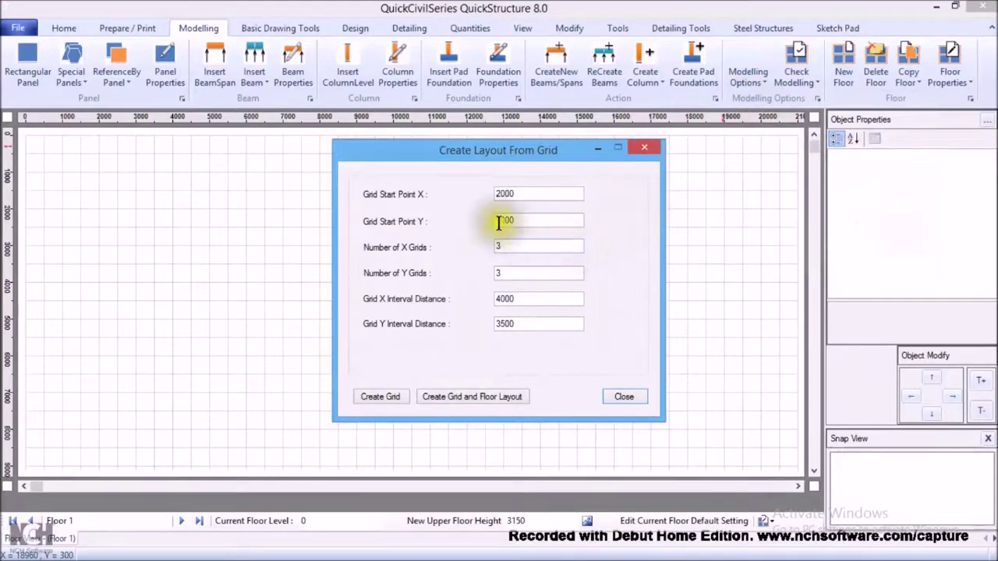
left_click(514, 194)
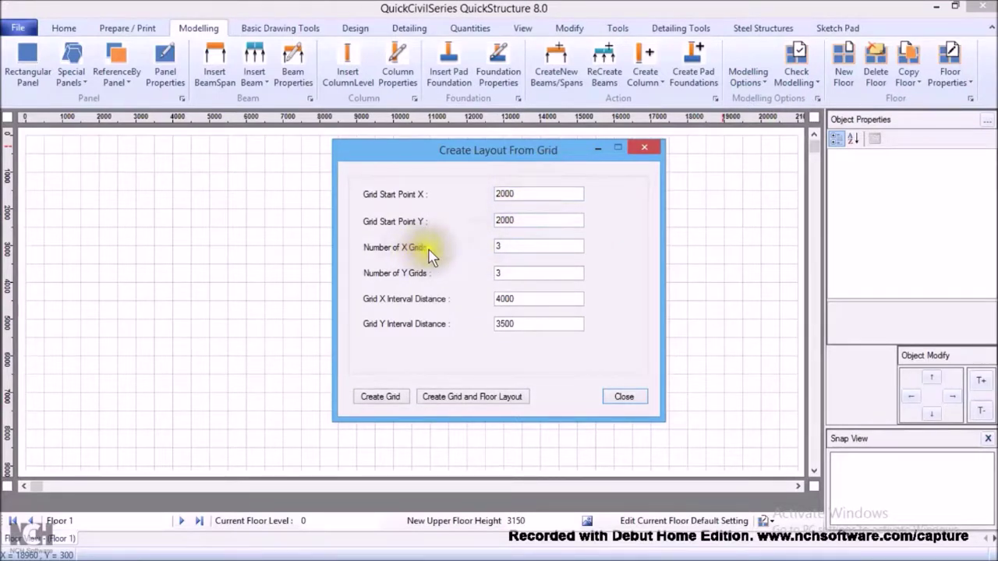
left_click(512, 248)
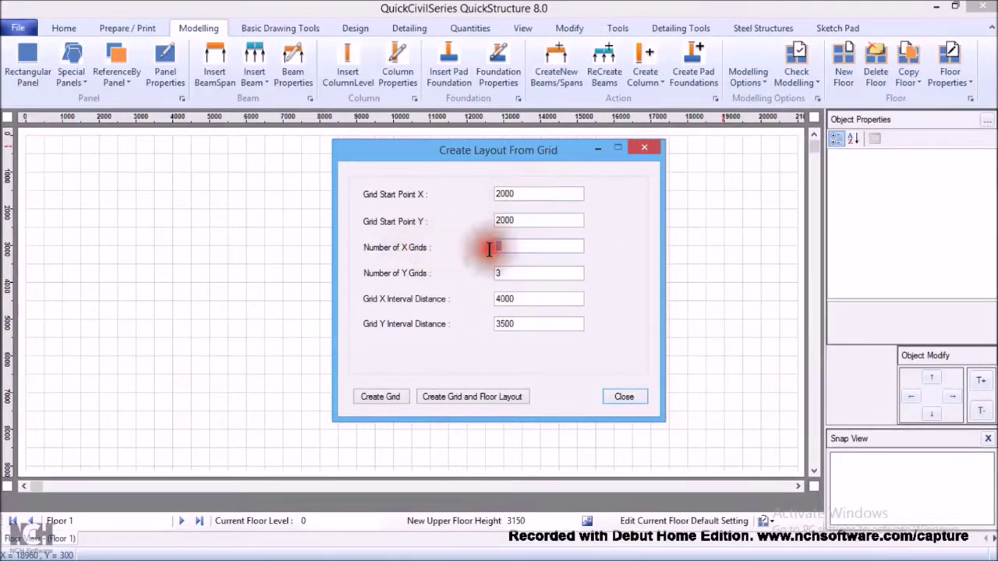
type("5")
left_click(521, 271)
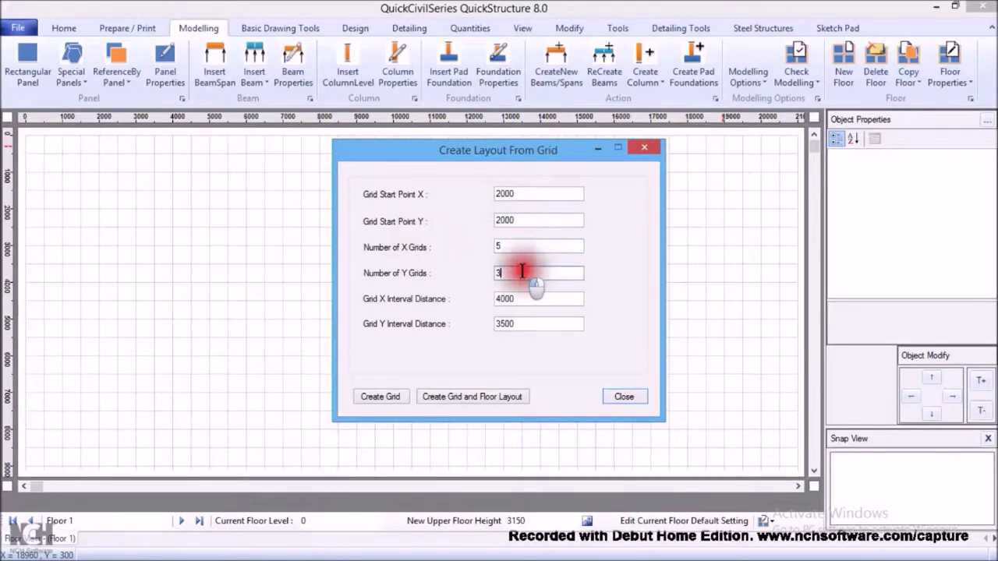
left_click_drag(521, 272, 484, 274)
type("5")
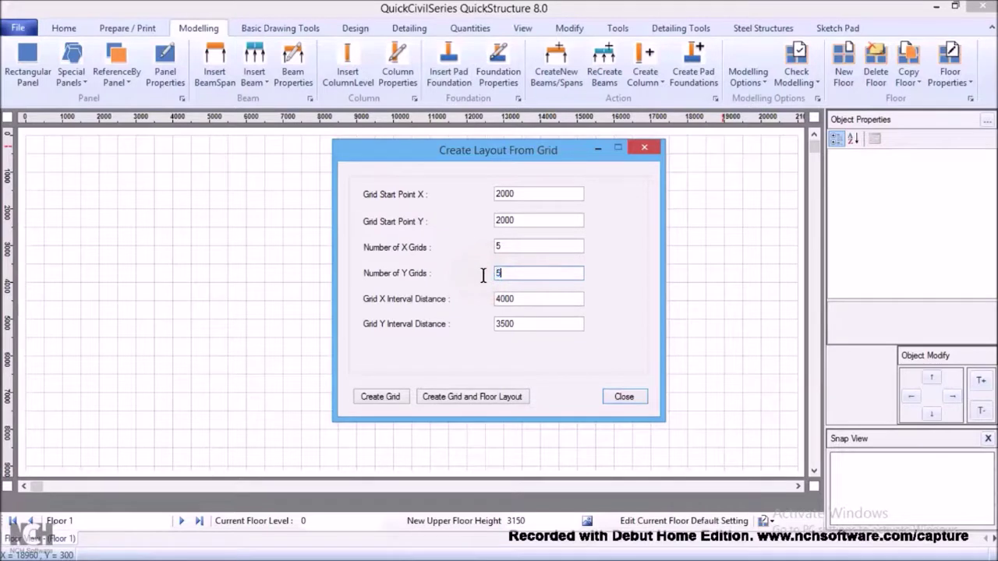
Set the grid X interval distance to 3000 and the Y interval to 4000, then create the grid and floor layout
left_click(522, 300)
left_click_drag(524, 302, 493, 303)
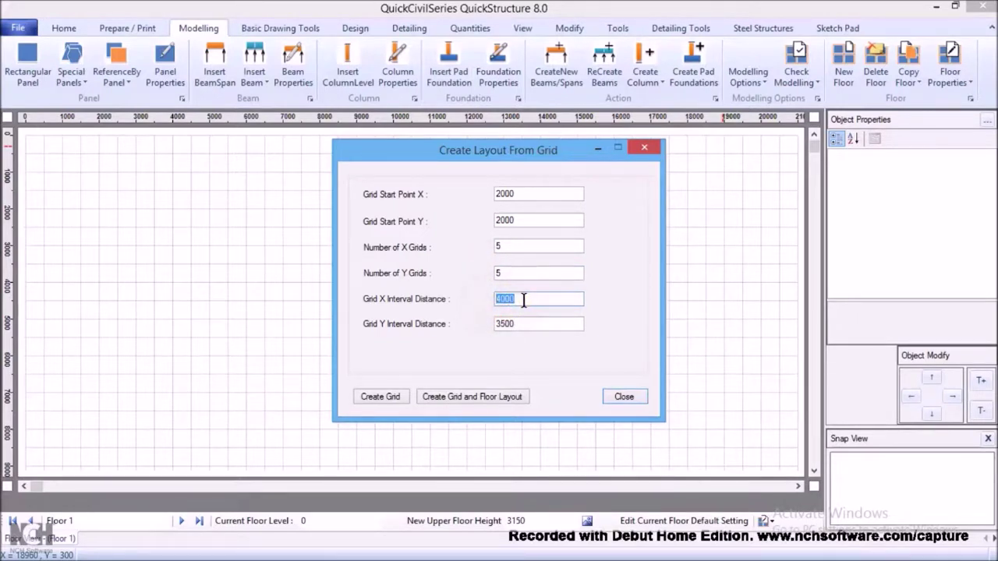
type("300")
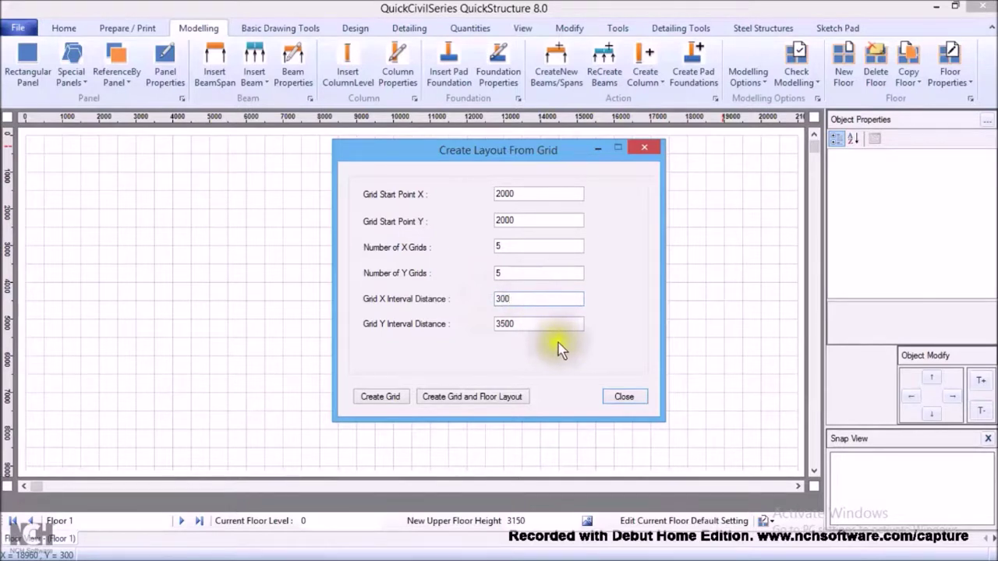
left_click(536, 324)
left_click_drag(537, 325, 469, 327)
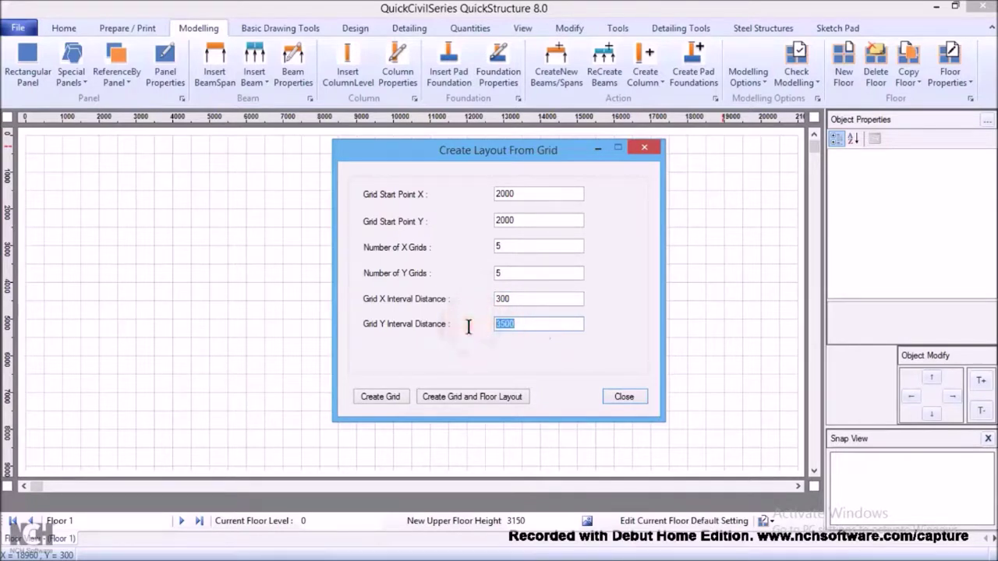
type("4000")
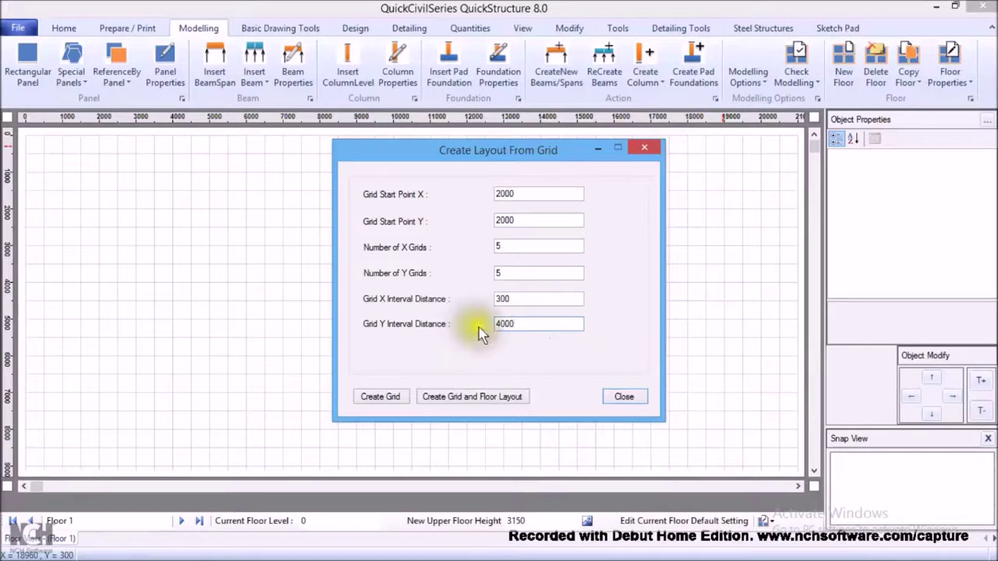
left_click(517, 298)
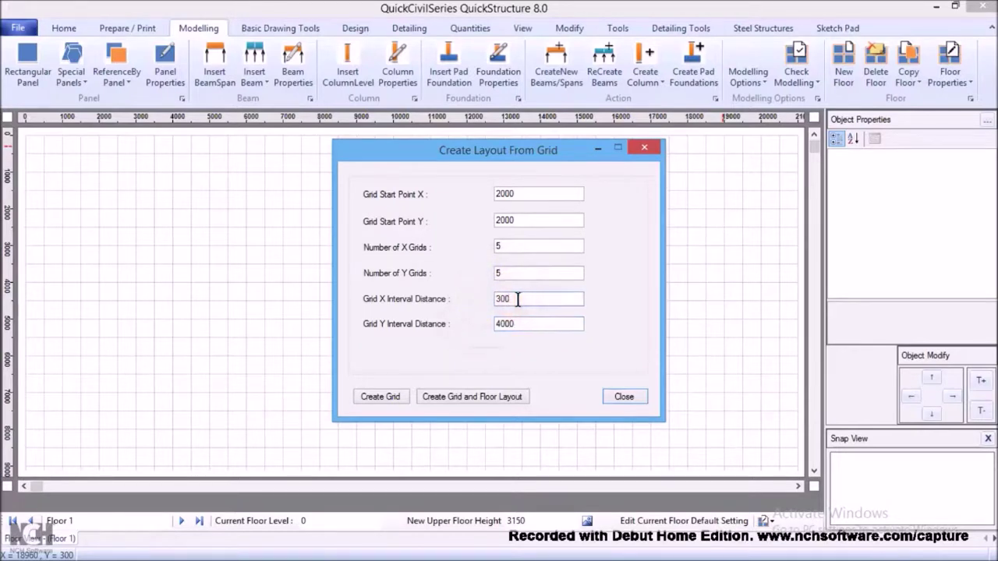
type("0")
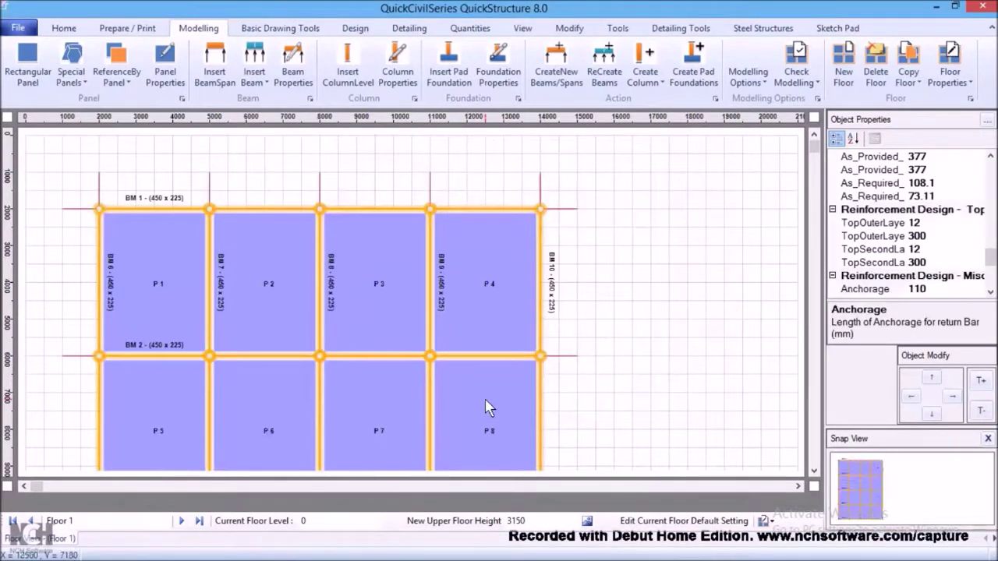
Examine the generated floor layout's panels, beams and columns from the first row to the last
left_click(815, 473)
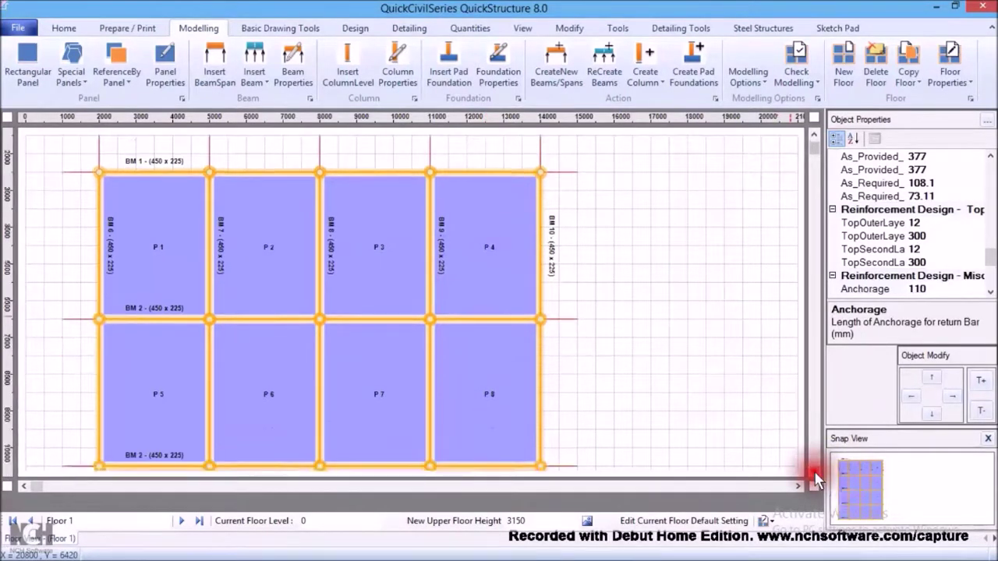
left_click(815, 473)
left_click(815, 473)
left_click(815, 473)
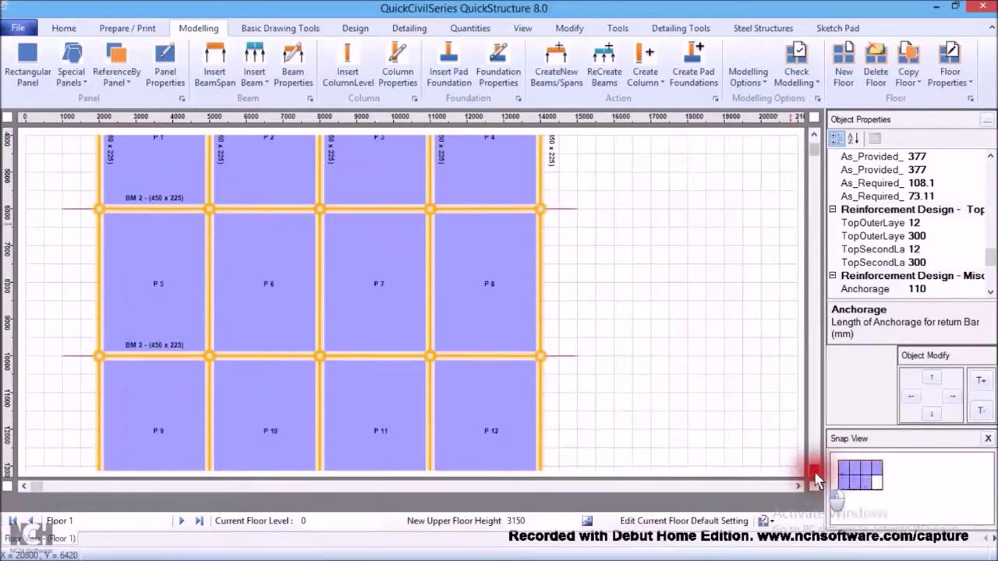
left_click(815, 473)
left_click(815, 473)
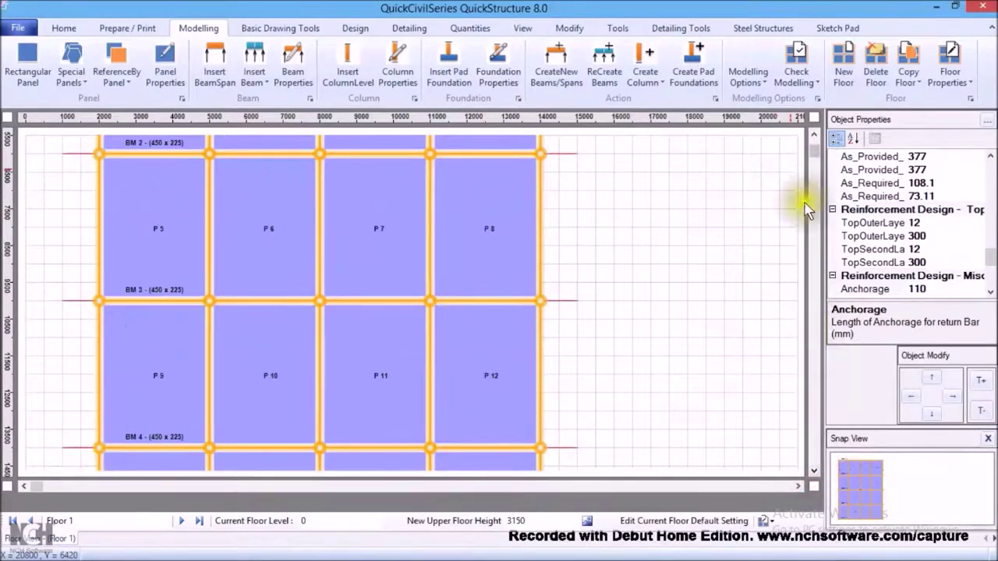
left_click(815, 474)
left_click(815, 473)
left_click(815, 474)
left_click(815, 473)
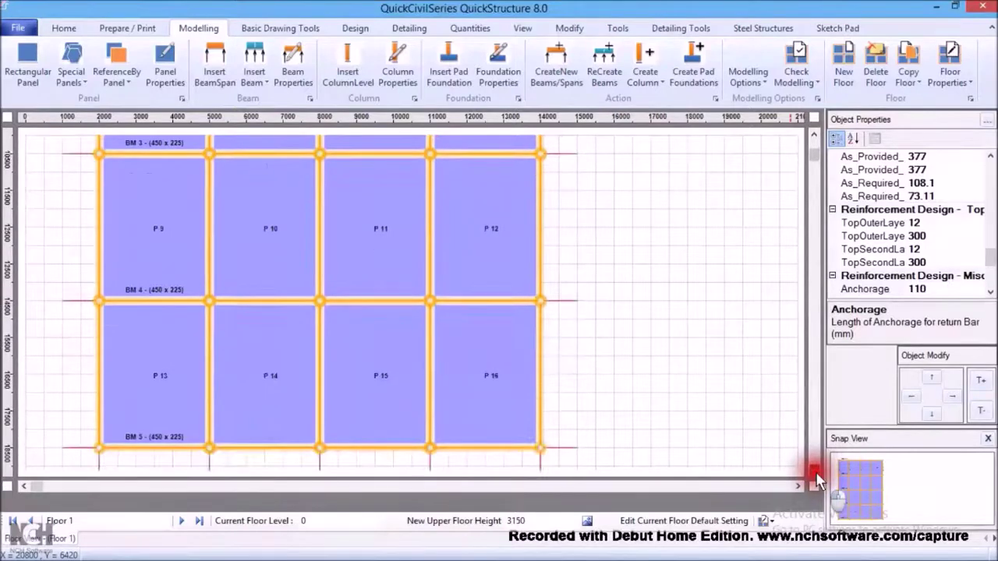
left_click(815, 473)
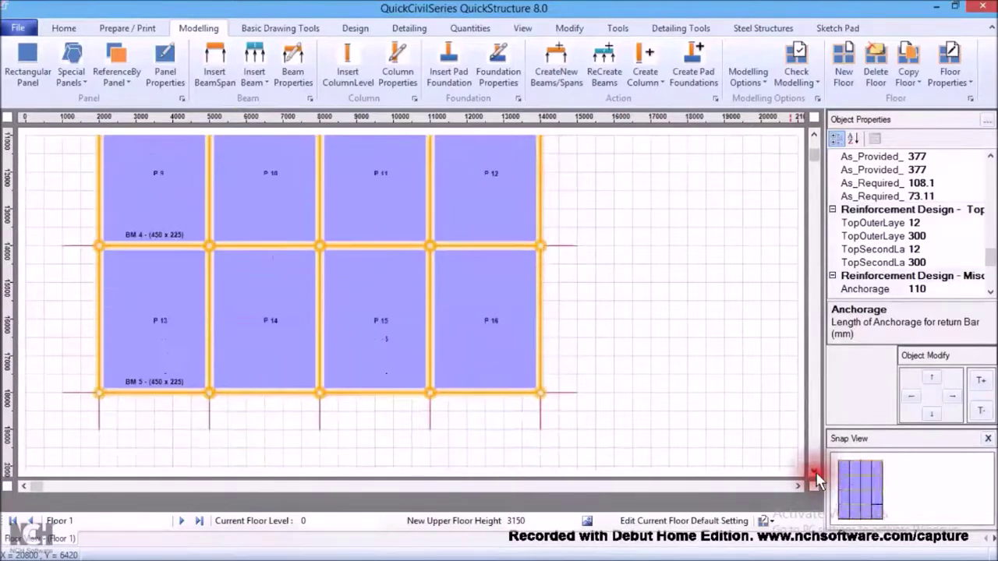
left_click(812, 137)
left_click(812, 137)
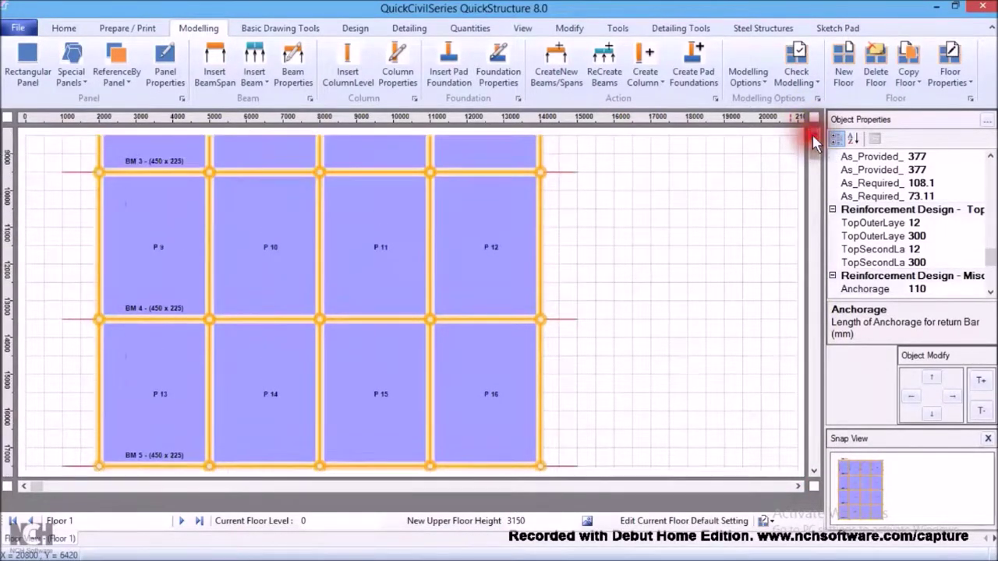
left_click(812, 136)
left_click(812, 137)
left_click(812, 137)
left_click(813, 136)
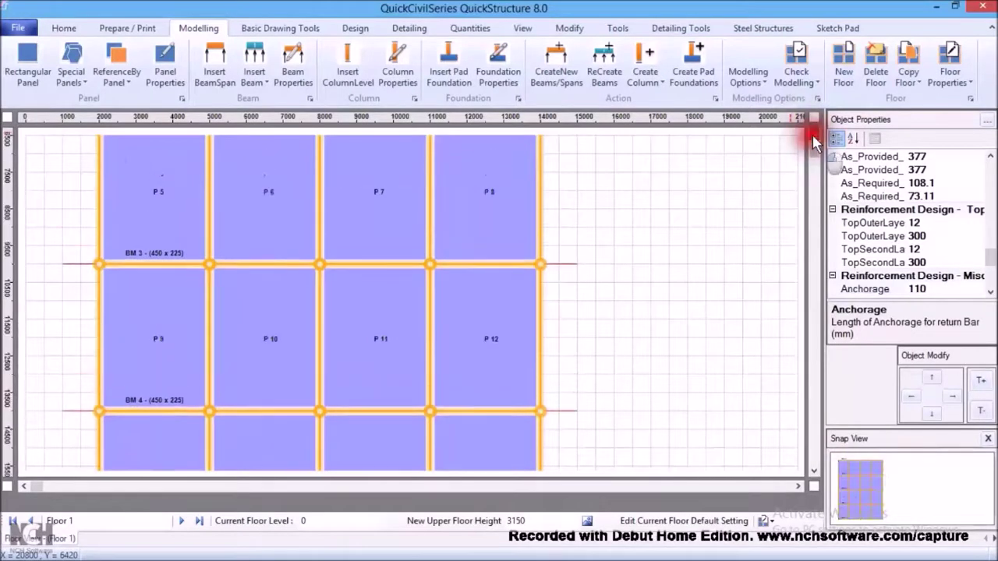
left_click(813, 137)
left_click(812, 136)
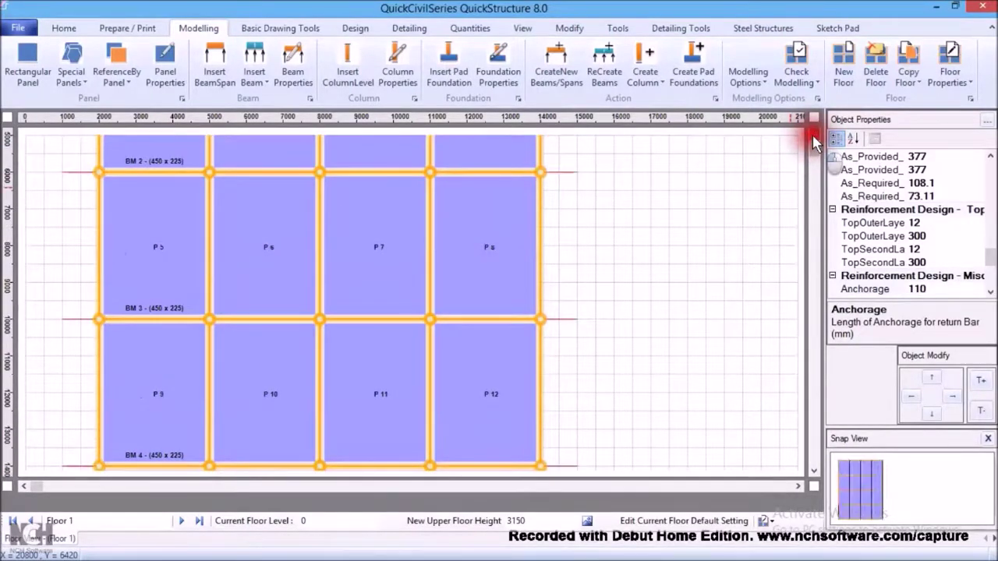
left_click(813, 139)
left_click(814, 139)
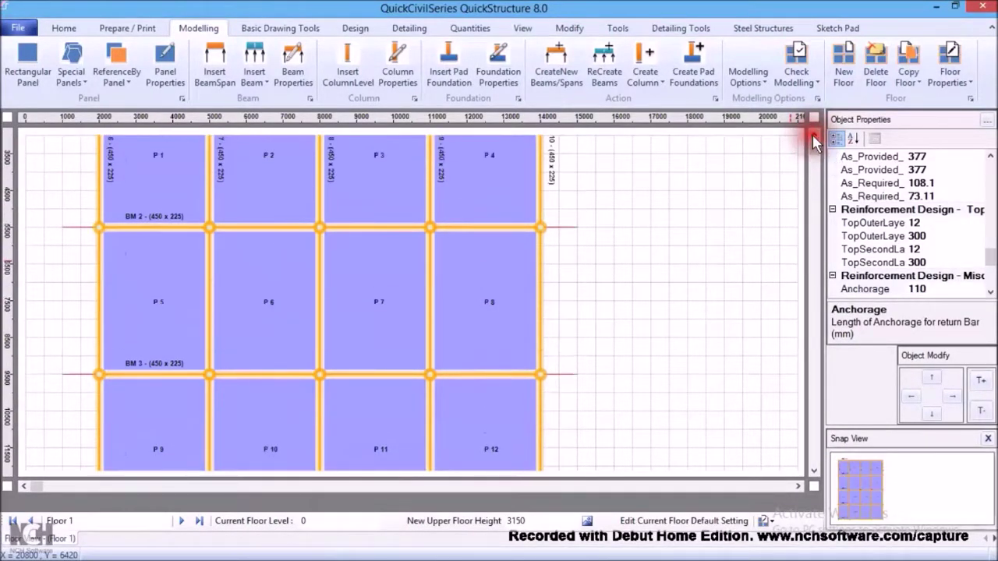
left_click(813, 139)
left_click(813, 139)
left_click(813, 139)
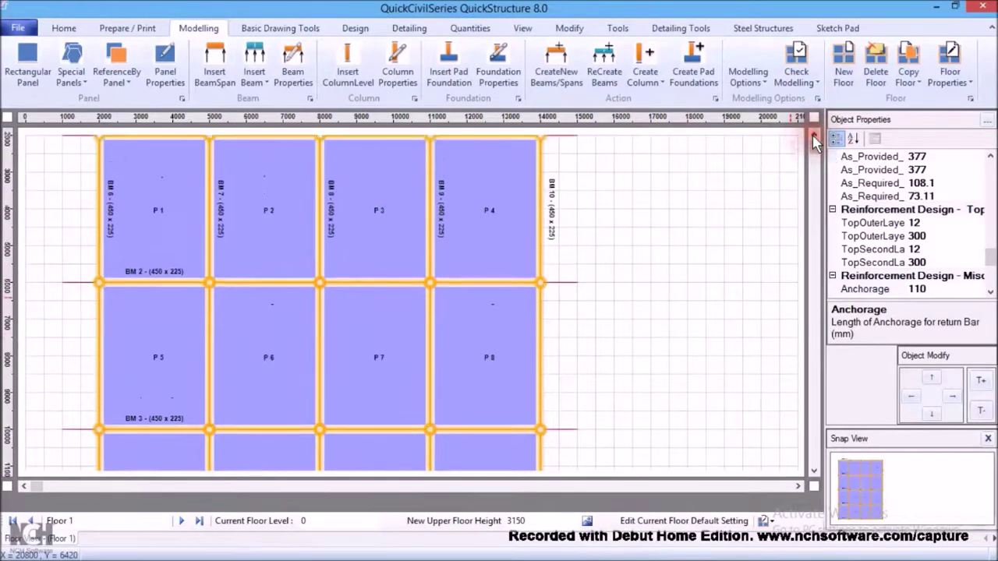
left_click(813, 139)
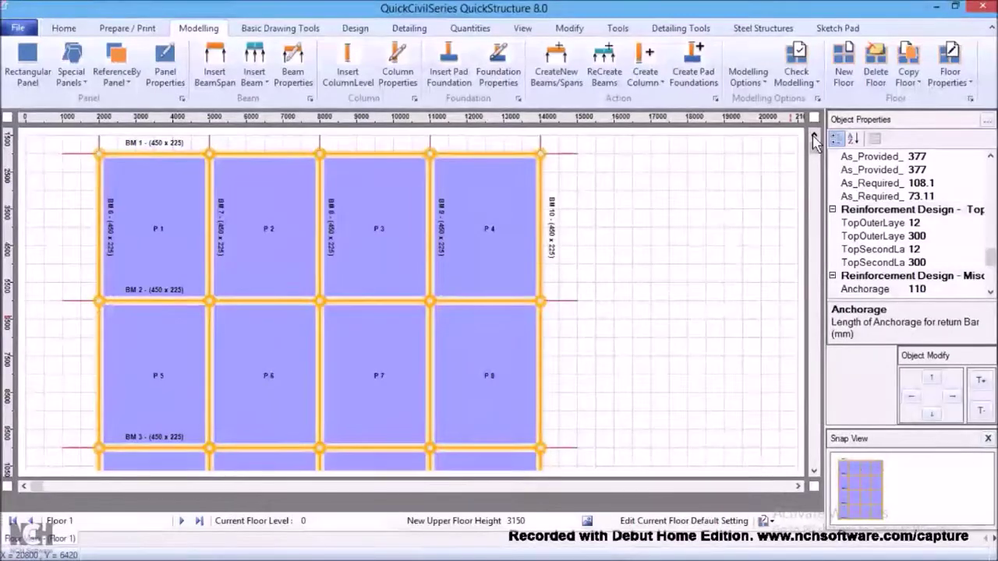
left_click(813, 474)
left_click(813, 473)
left_click(813, 473)
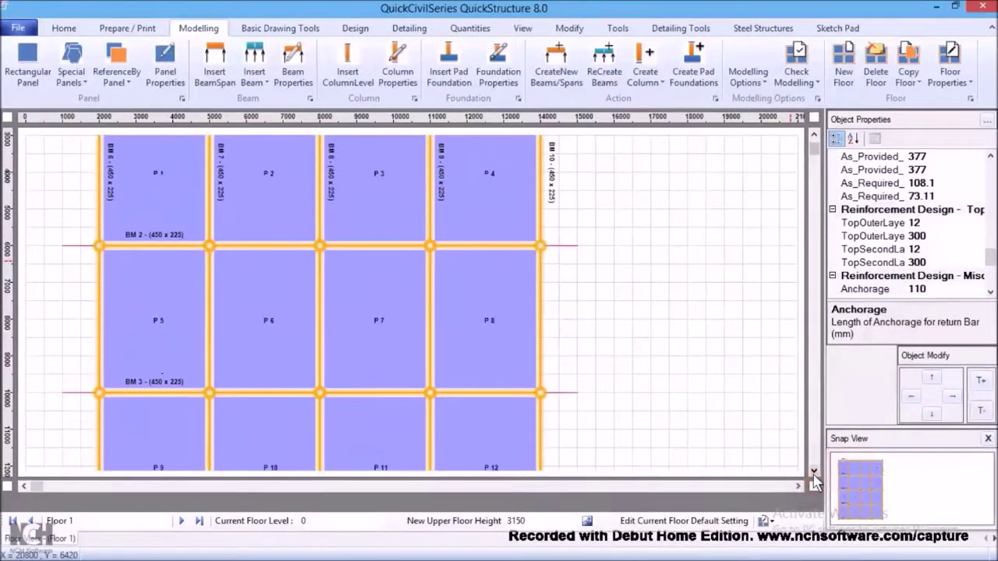
left_click(814, 474)
left_click(813, 473)
left_click(813, 474)
left_click(813, 474)
left_click(813, 473)
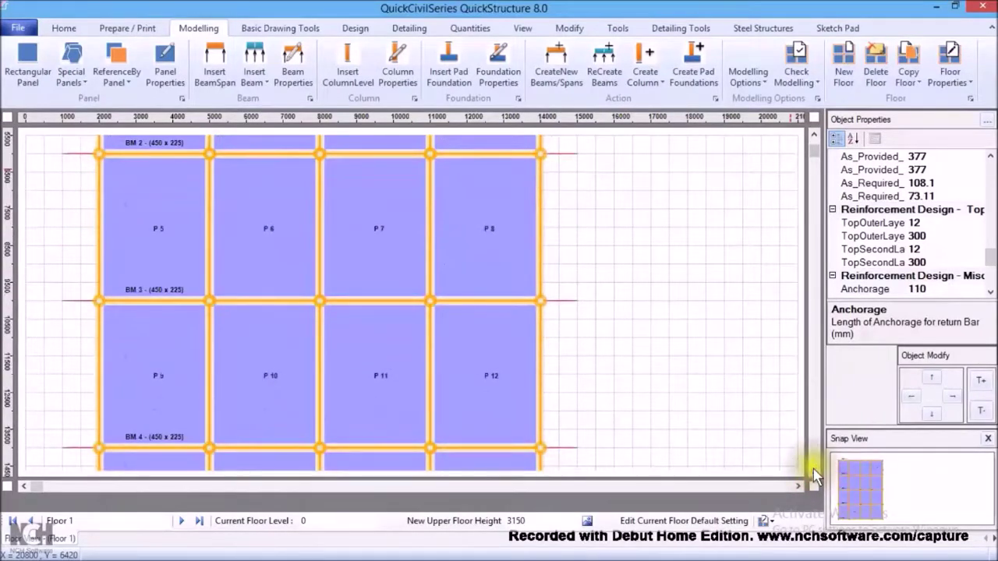
left_click(813, 474)
left_click(813, 473)
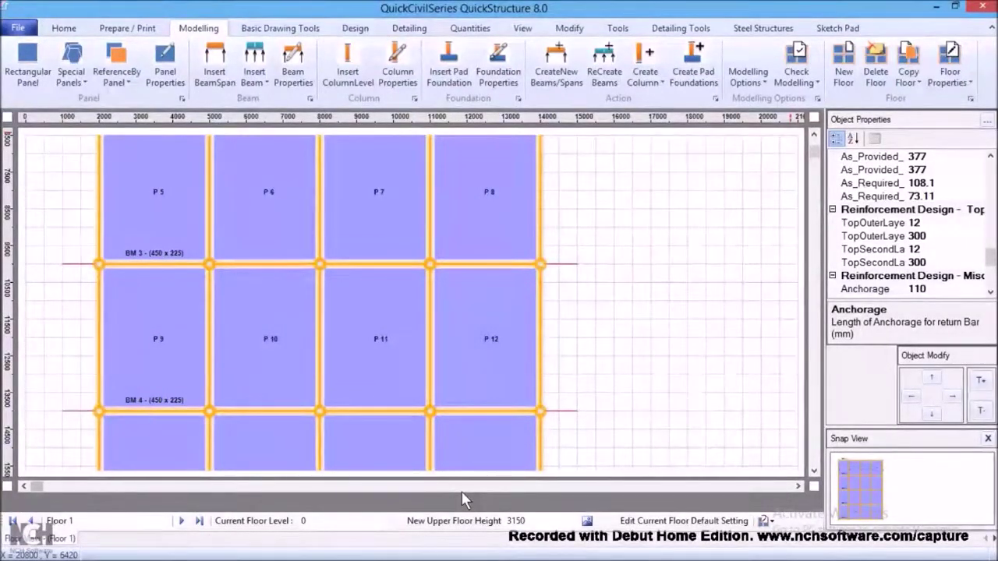
Switch to the other QuickStructure window that has no project open
key("alt+Tab")
key("alt+Tab")
key("alt+Tab")
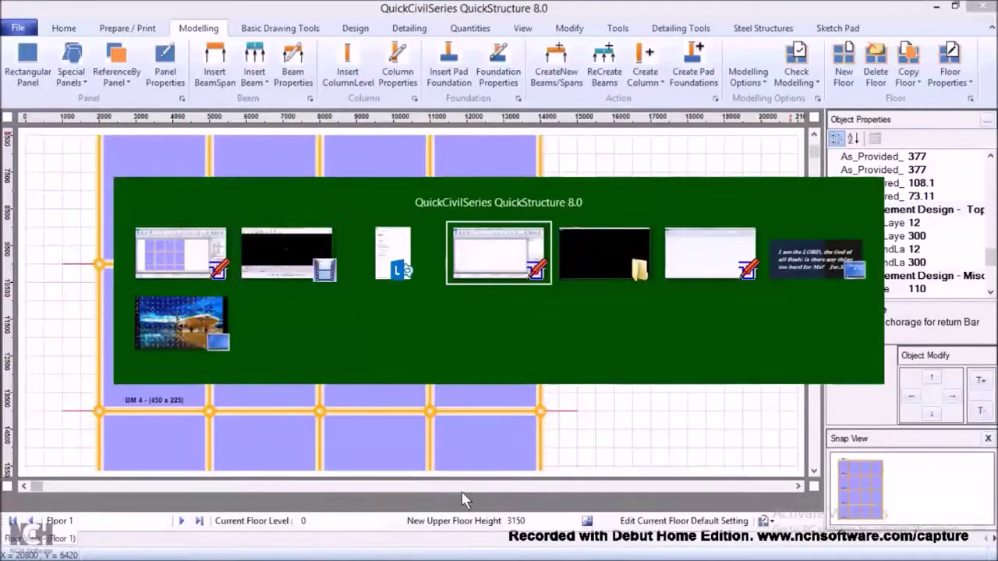
key("alt+Tab")
key("alt+Tab")
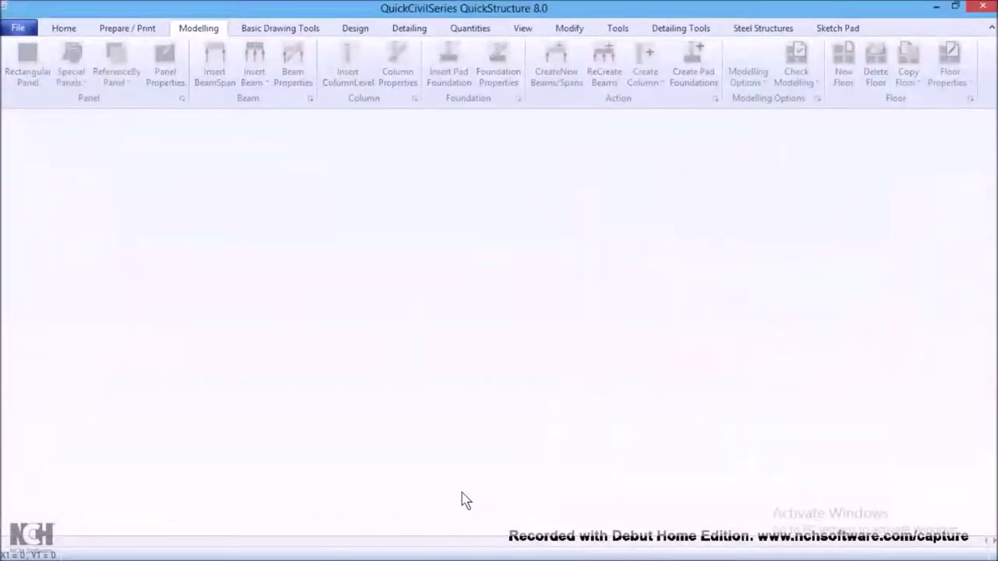
Open a blank floor workspace by starting the floor modelling import from previous version 7.8 and cancelling the file selection
left_click(19, 28)
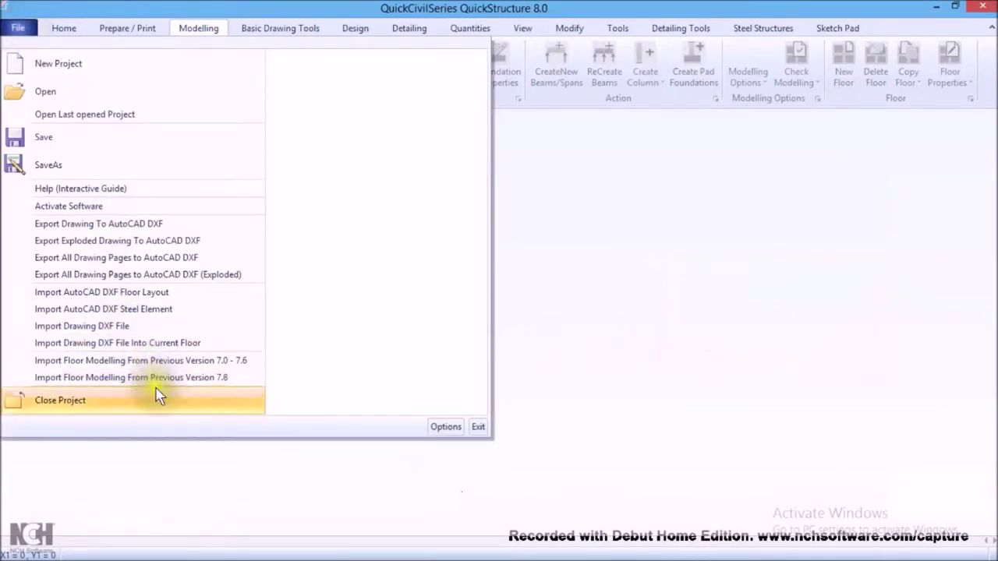
left_click(149, 379)
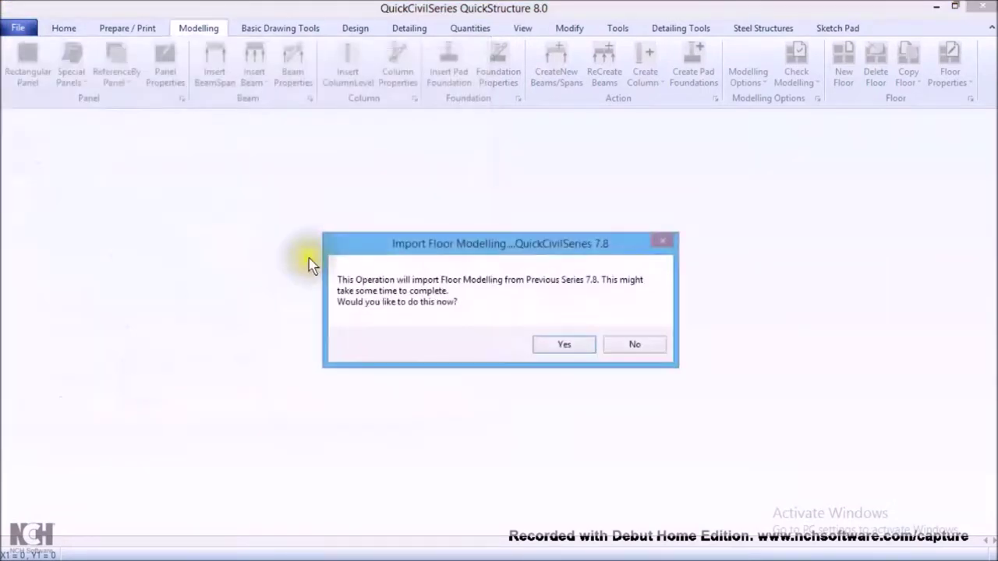
left_click(568, 344)
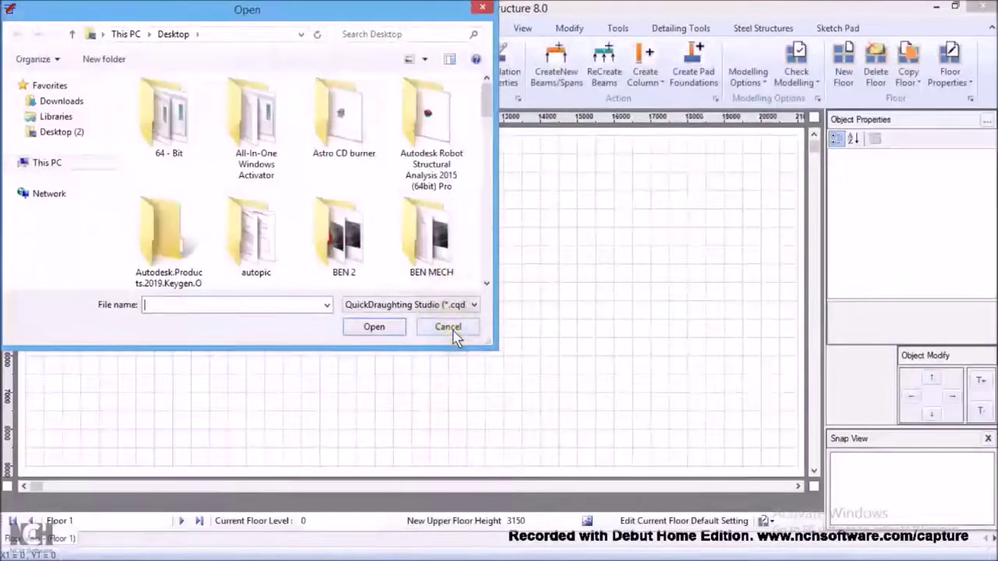
left_click(449, 329)
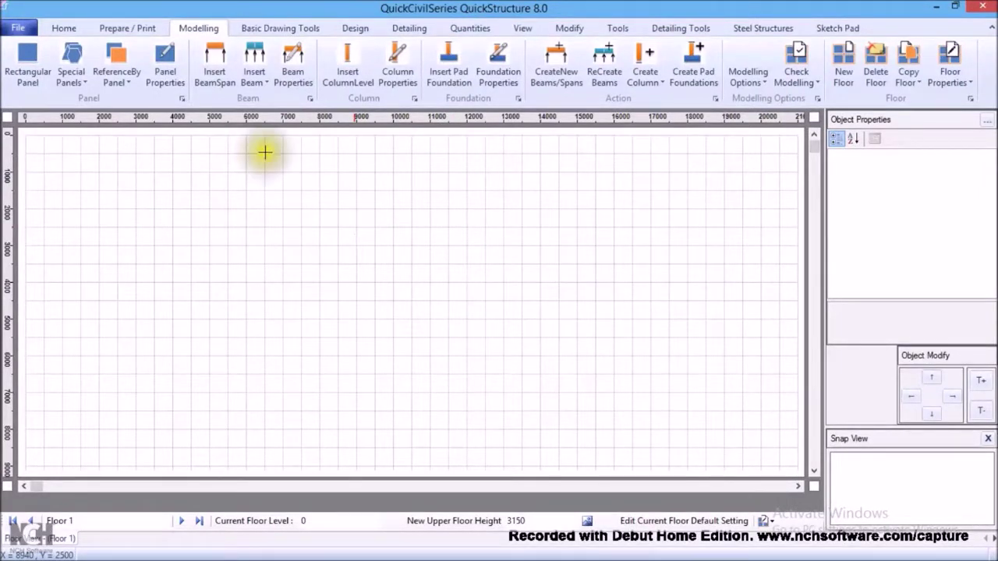
Draw a rectangular panel about 4000 mm wide and 2500 mm high, with its upper corner at X 4000, Y 2000
left_click(28, 67)
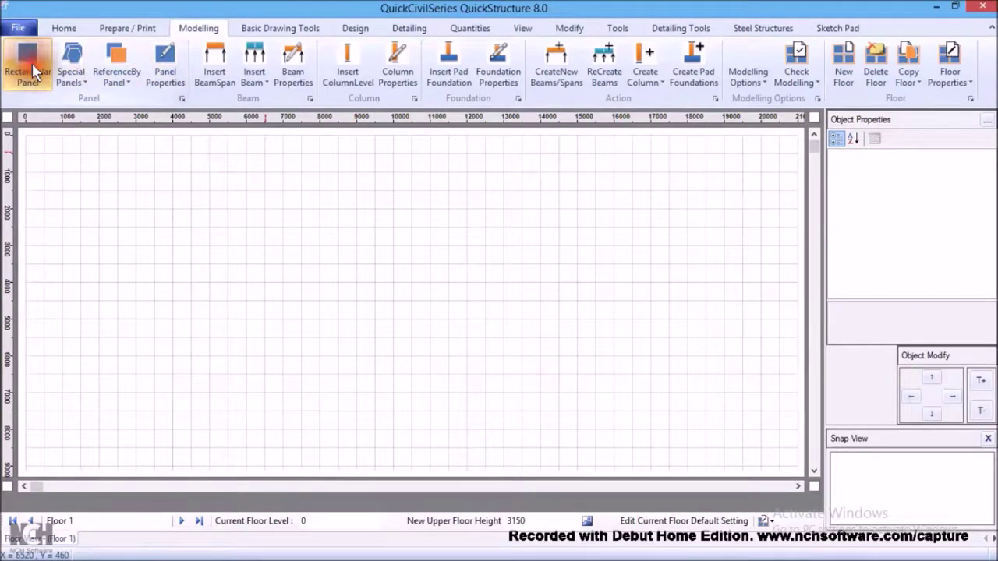
left_click(184, 190)
left_click(172, 209)
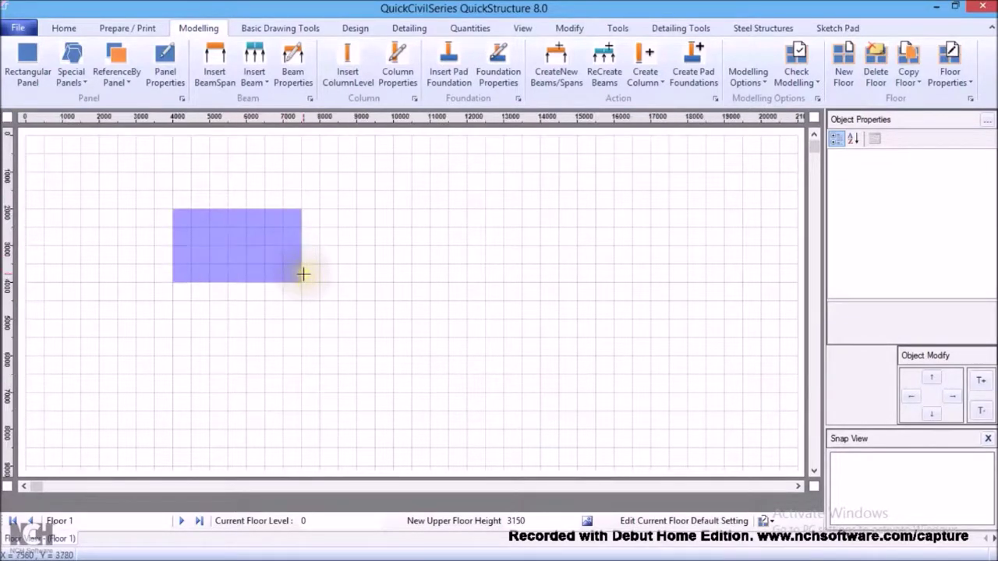
left_click_drag(301, 290, 301, 294)
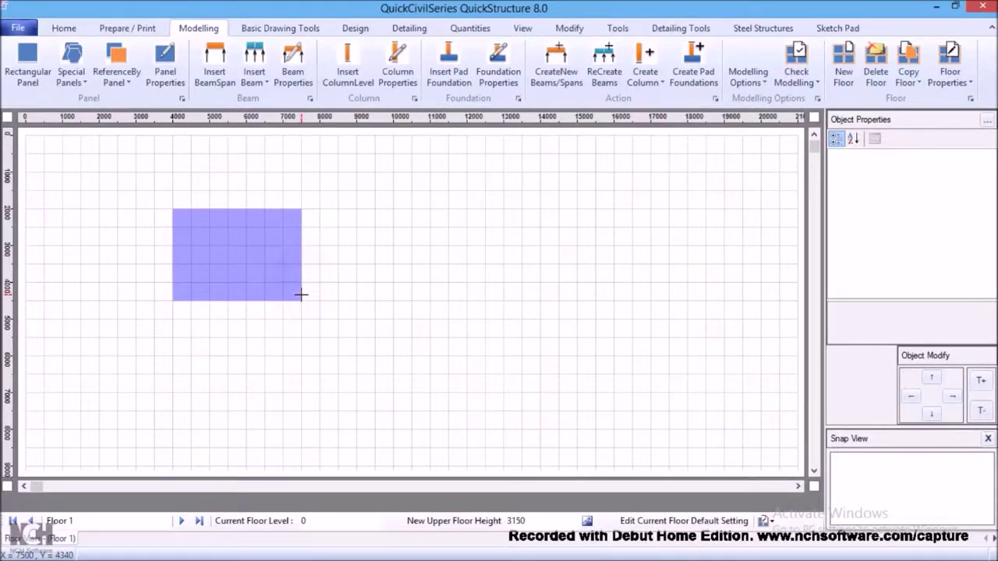
left_click(301, 294)
left_click(311, 303)
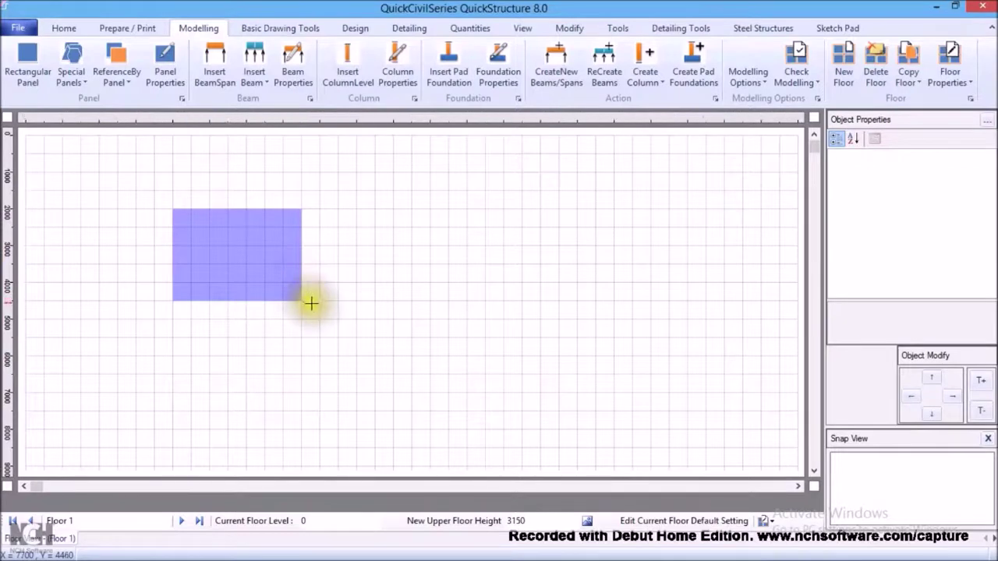
left_click(318, 305)
left_click(318, 303)
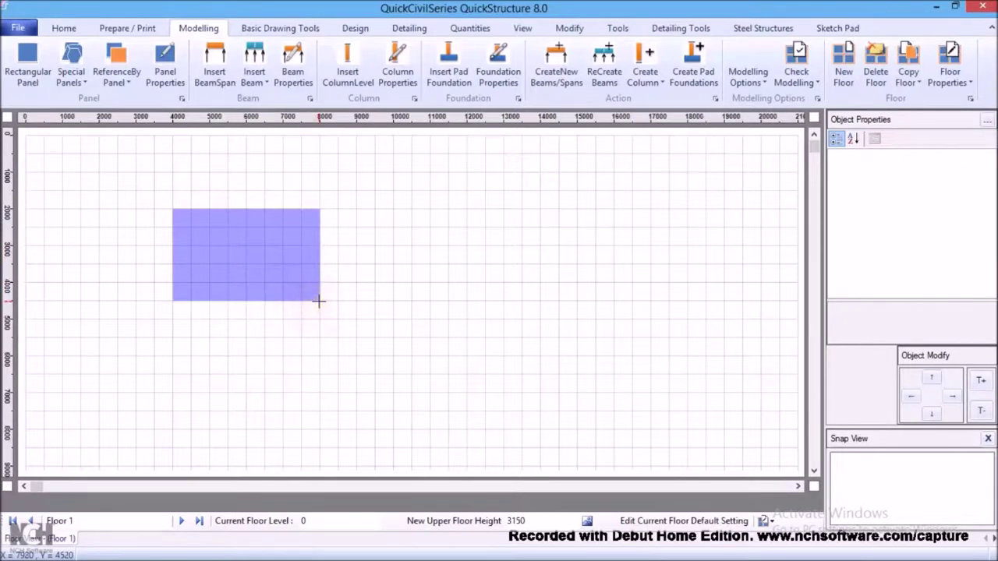
left_click(318, 301)
left_click(319, 301)
right_click(318, 301)
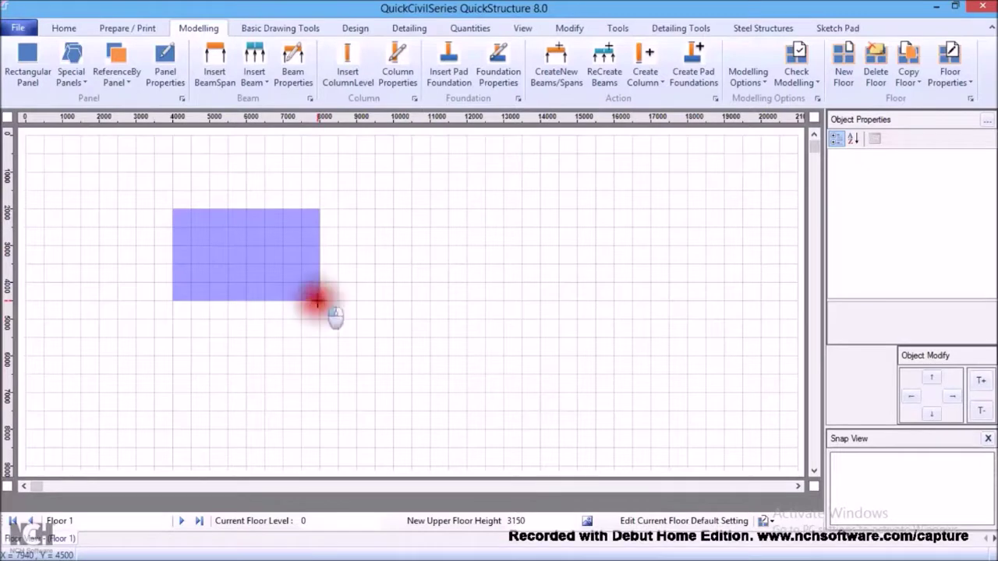
Set the height of panel P 1 to 3000 mm and keep its width at 4000 mm
left_click(263, 223)
left_click(268, 239)
right_click(268, 242)
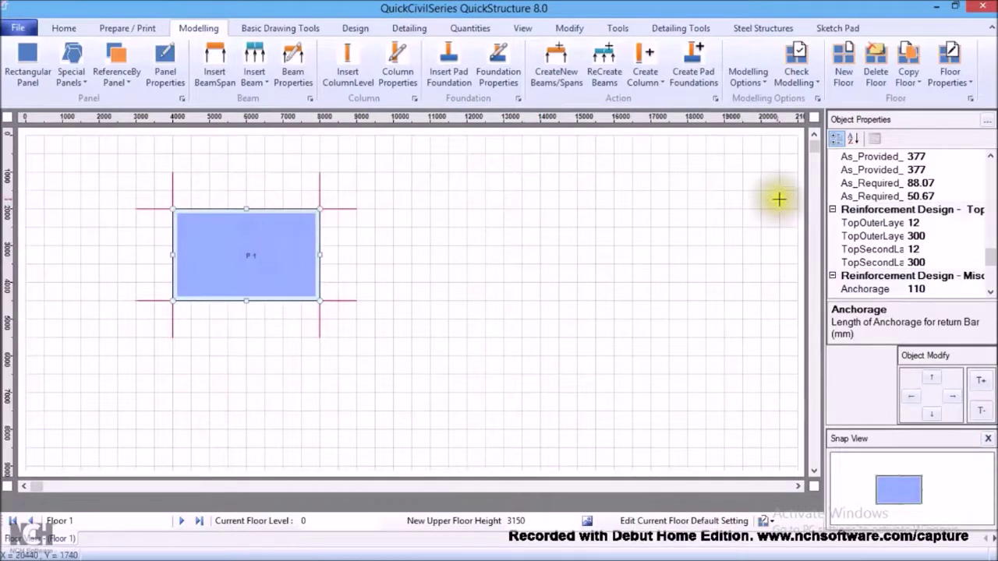
left_click_drag(990, 264, 990, 181)
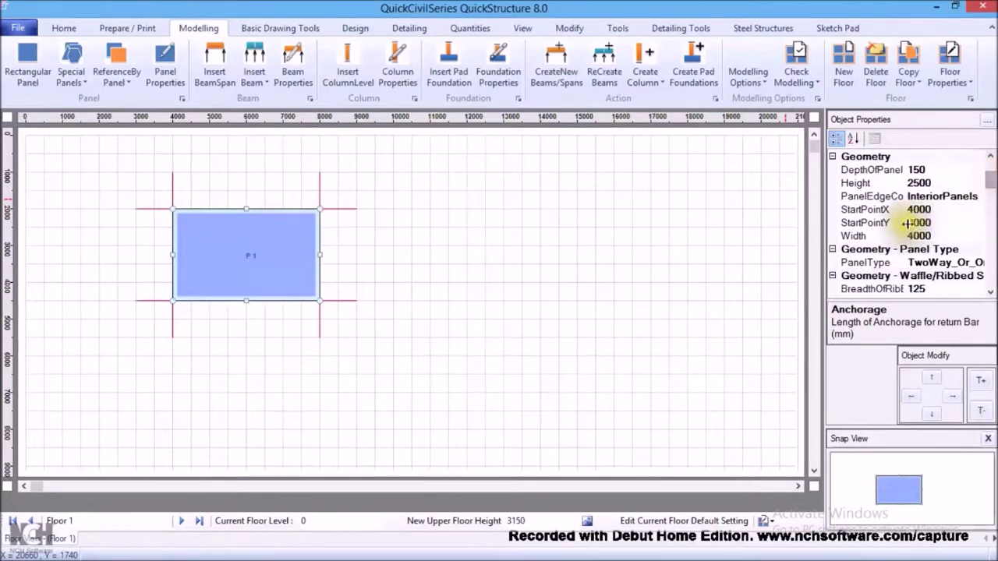
left_click(933, 183)
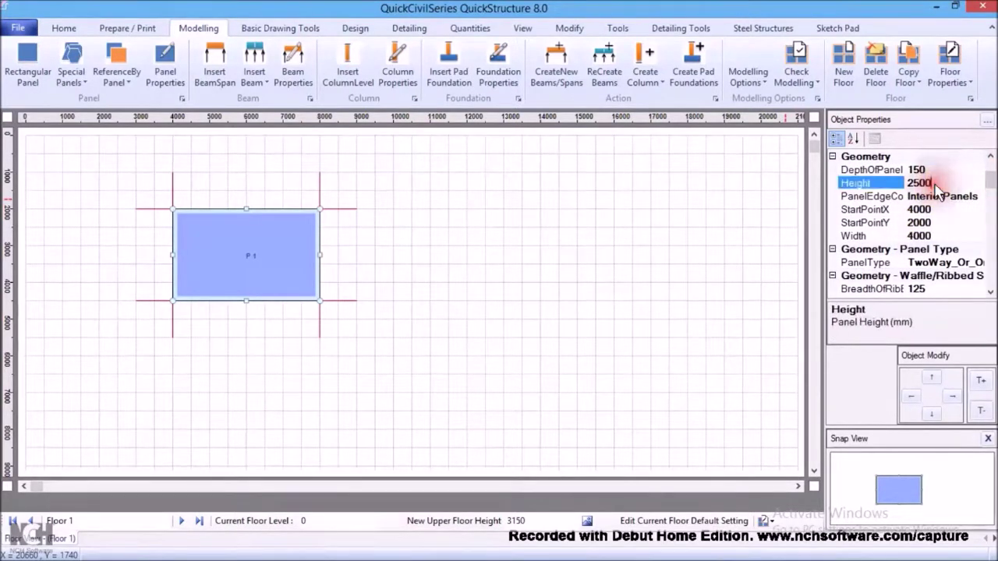
left_click(862, 185)
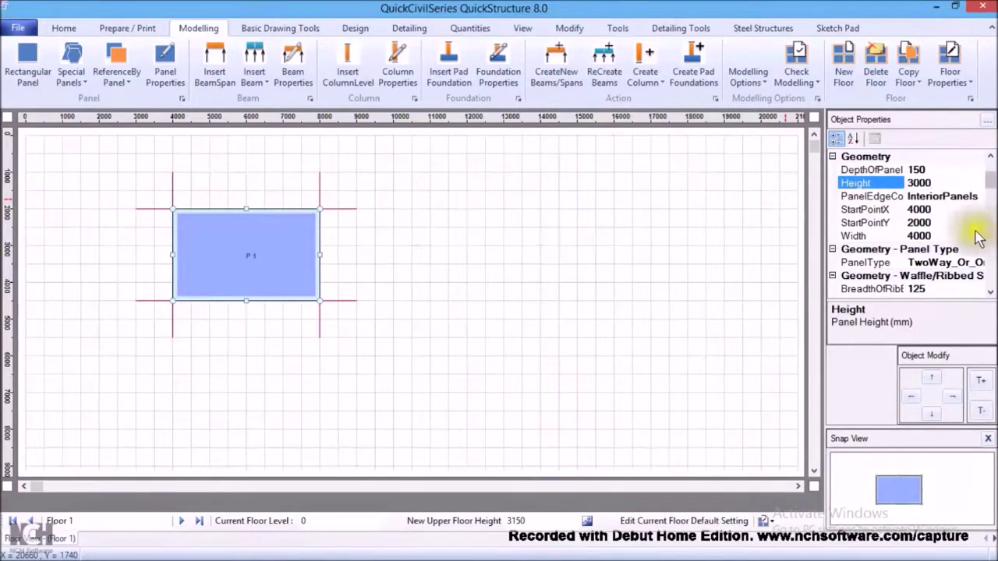
left_click(933, 237)
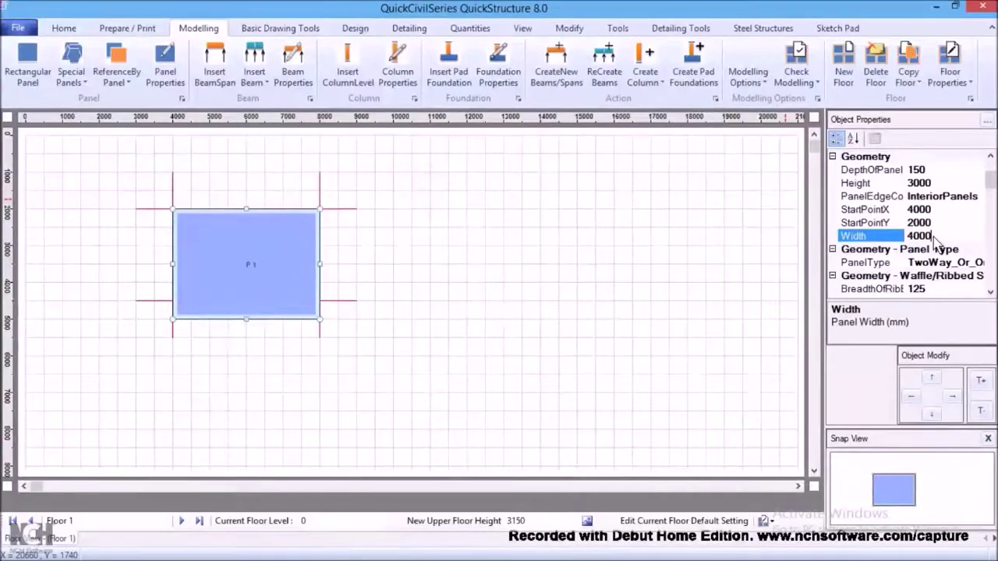
left_click(932, 237)
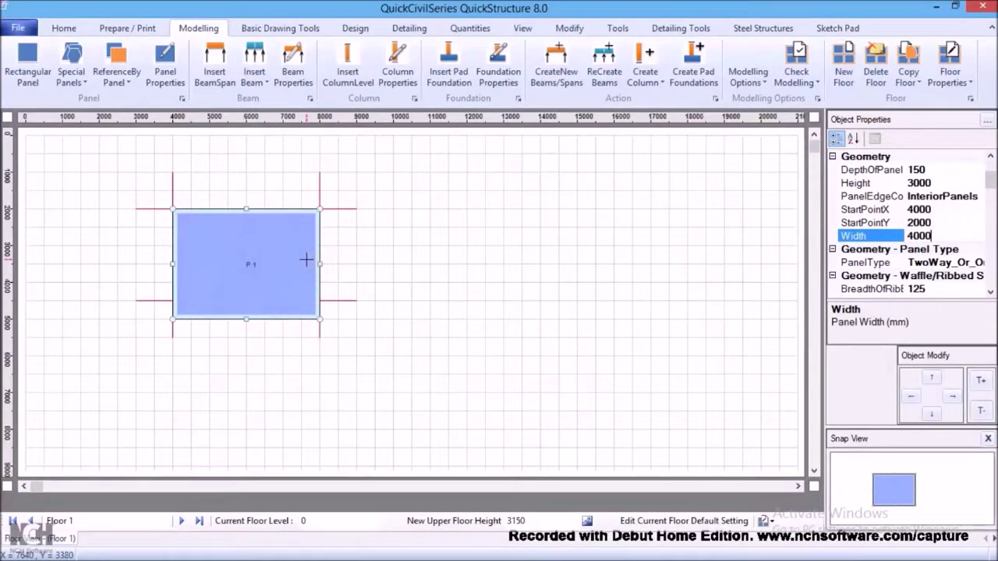
Copy panel P 1 to its right side as a reference panel
left_click(261, 236)
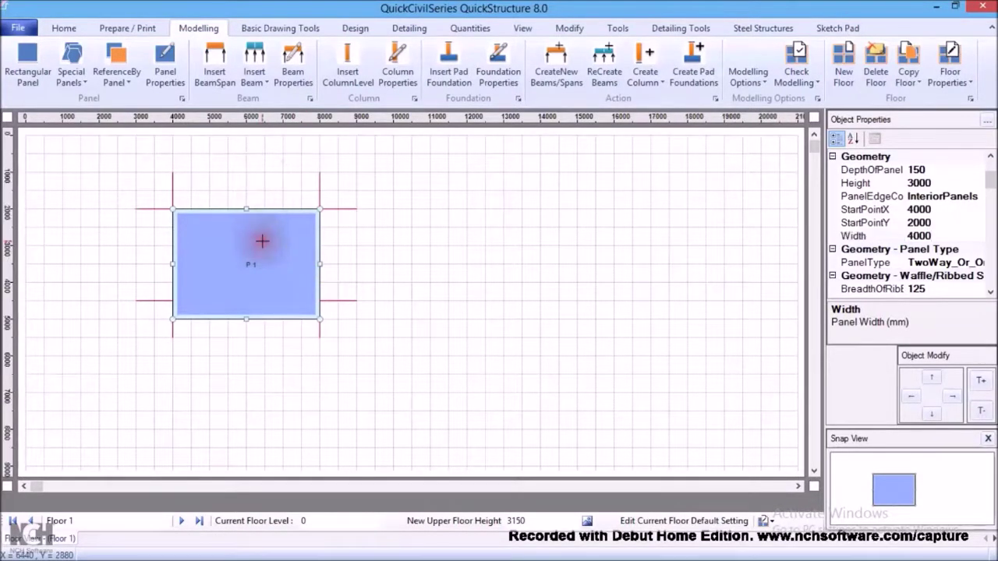
left_click(124, 85)
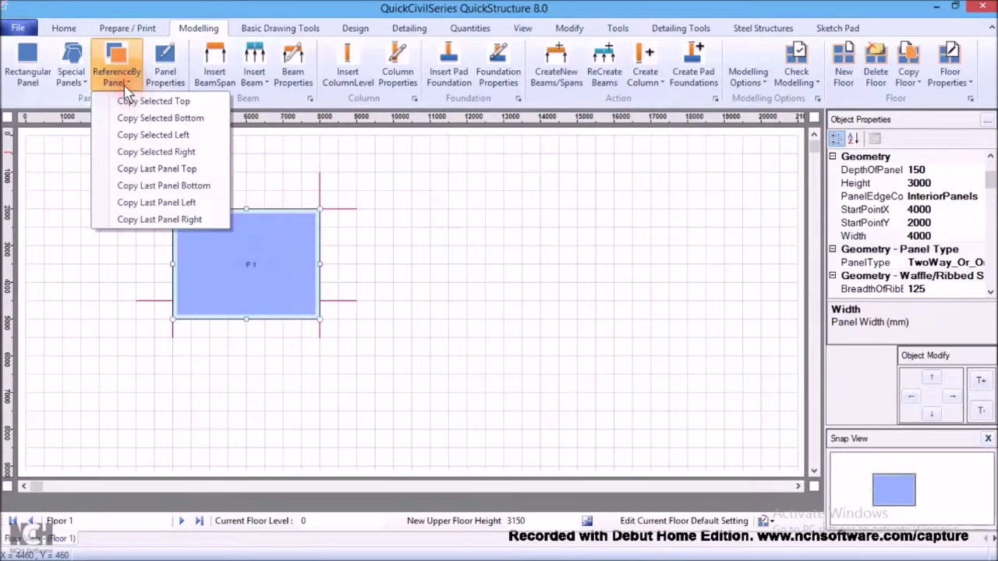
left_click(186, 153)
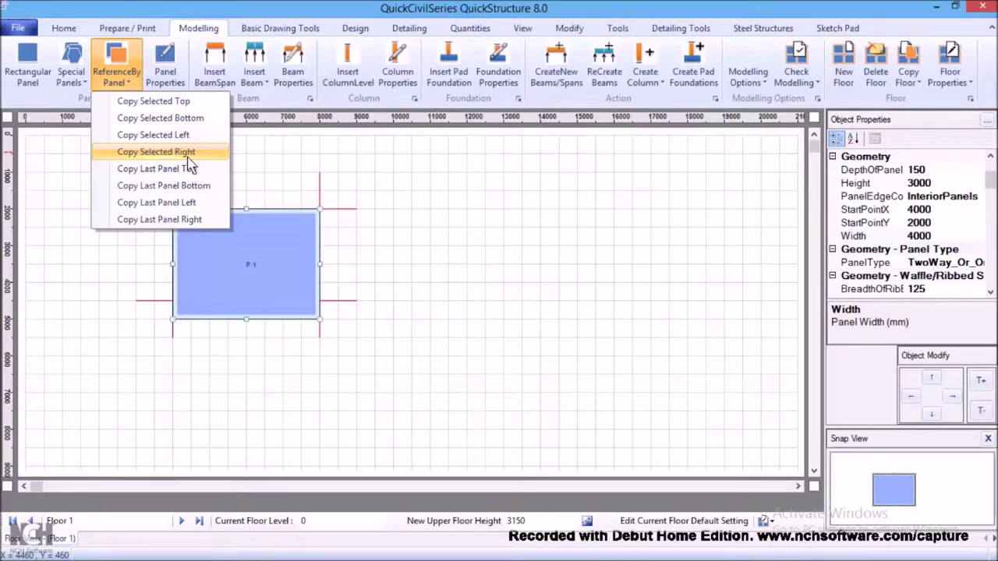
left_click(189, 162)
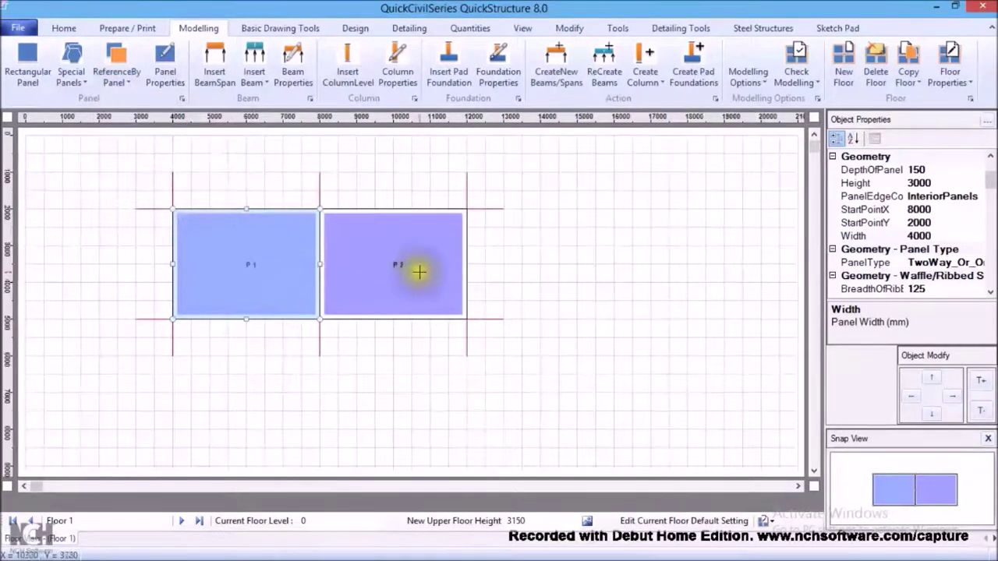
Set the width of the copied panel P 2 to 2400 mm
left_click(417, 269)
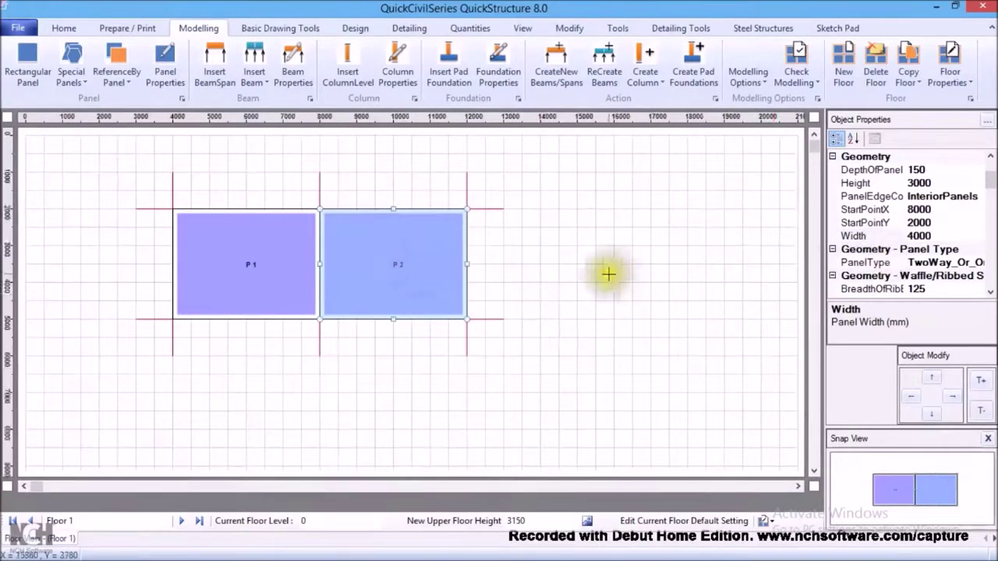
left_click(435, 257)
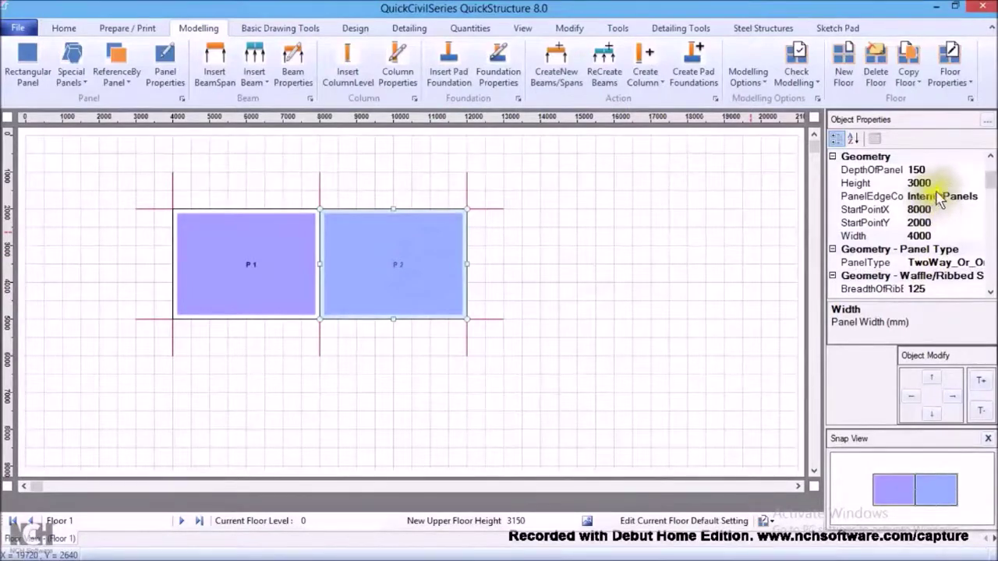
left_click(991, 167)
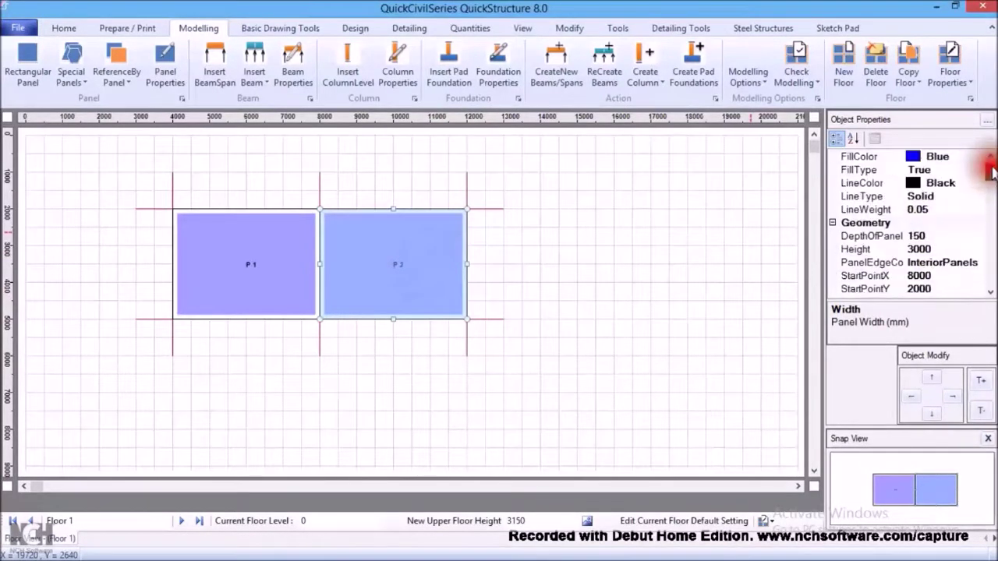
left_click_drag(992, 171, 991, 183)
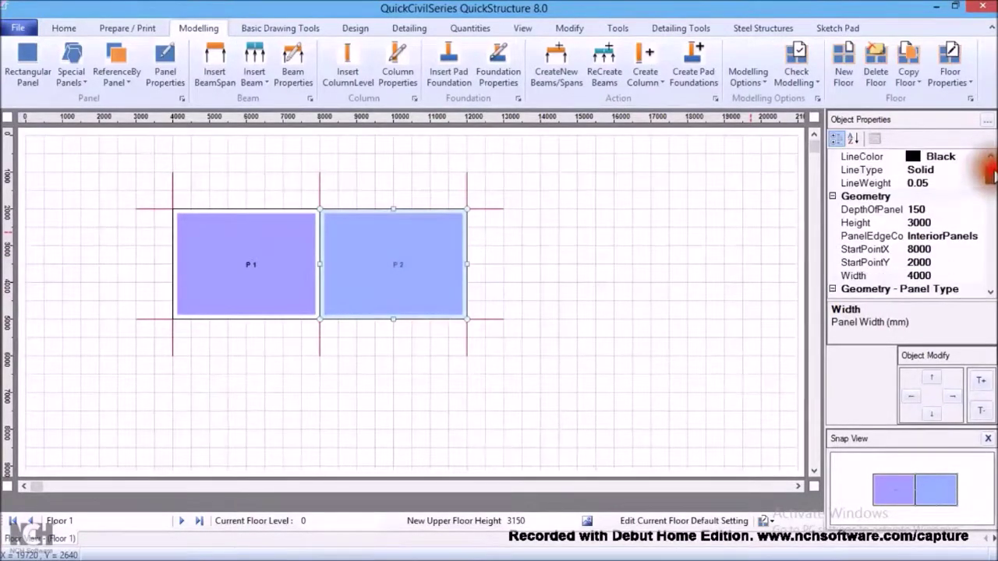
left_click(936, 225)
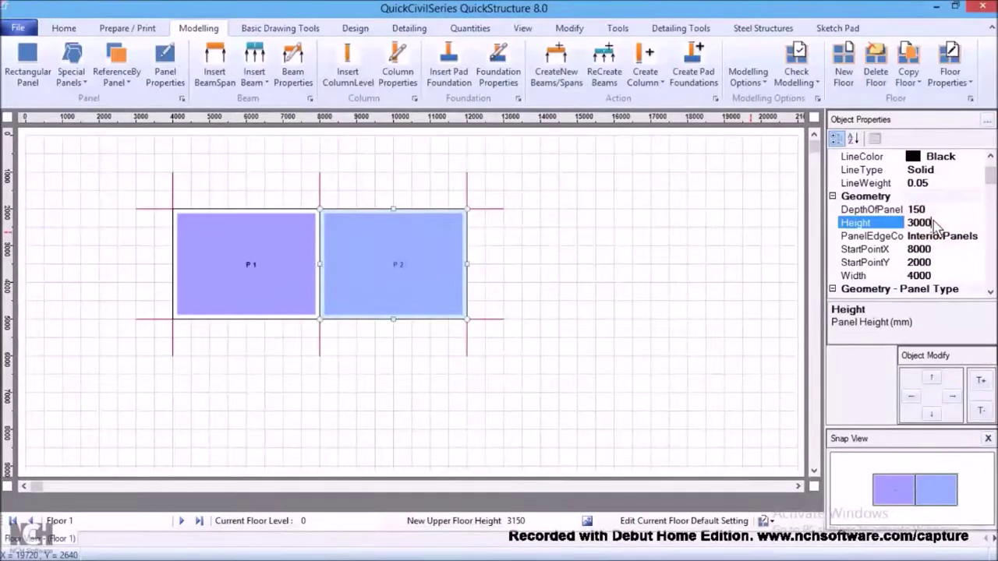
left_click(935, 277)
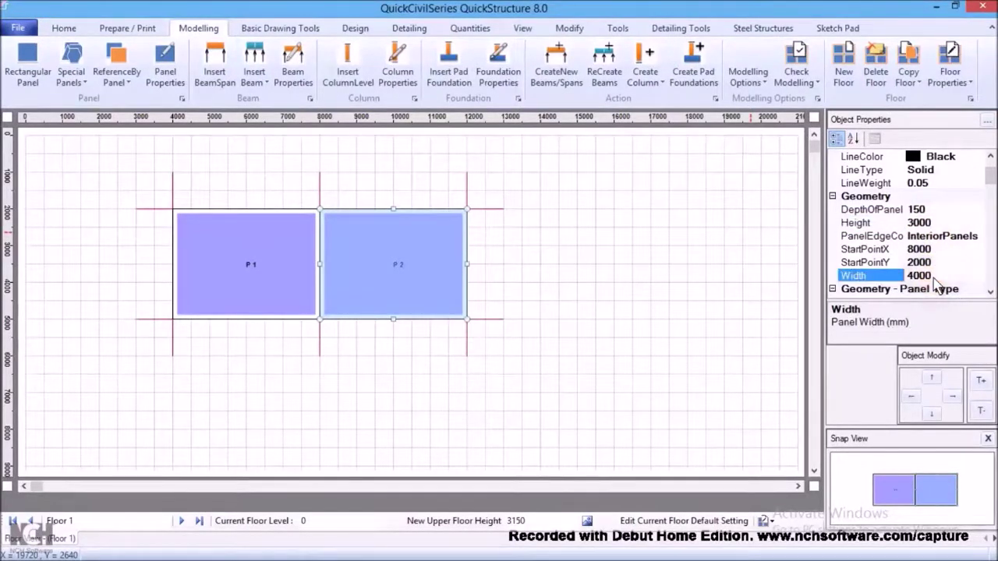
left_click(924, 278)
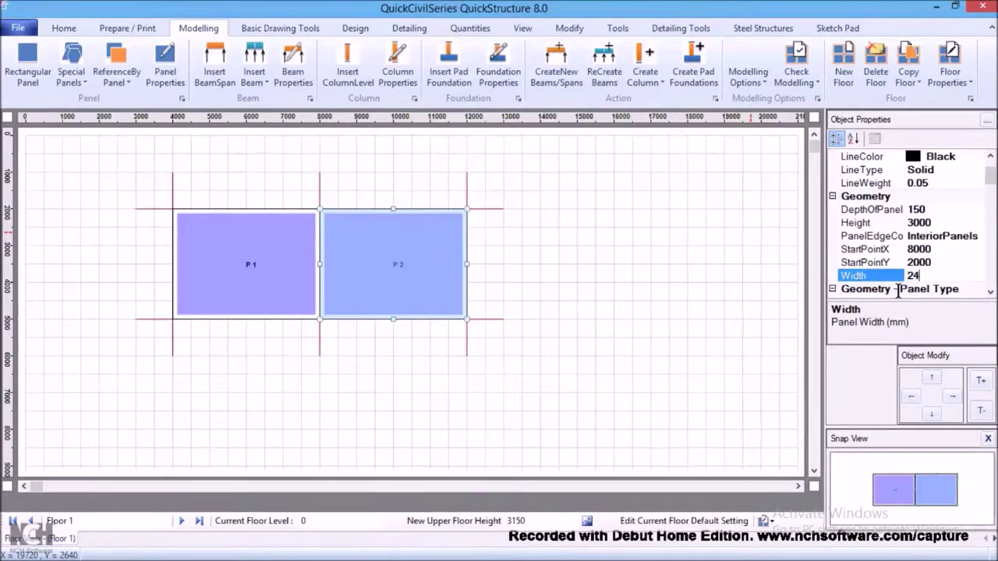
type("0")
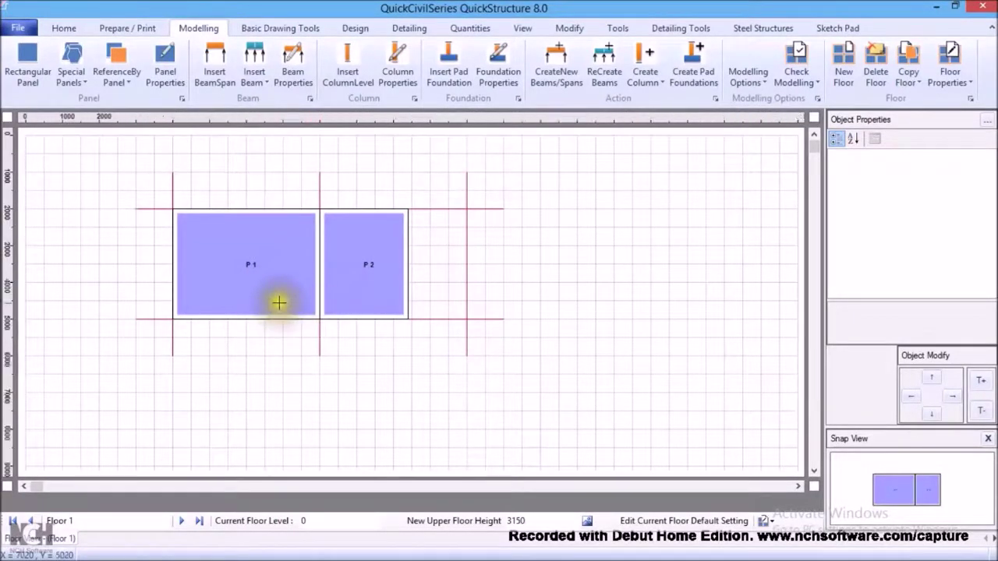
Copy panel P 1 directly below itself as a reference panel
left_click(279, 287)
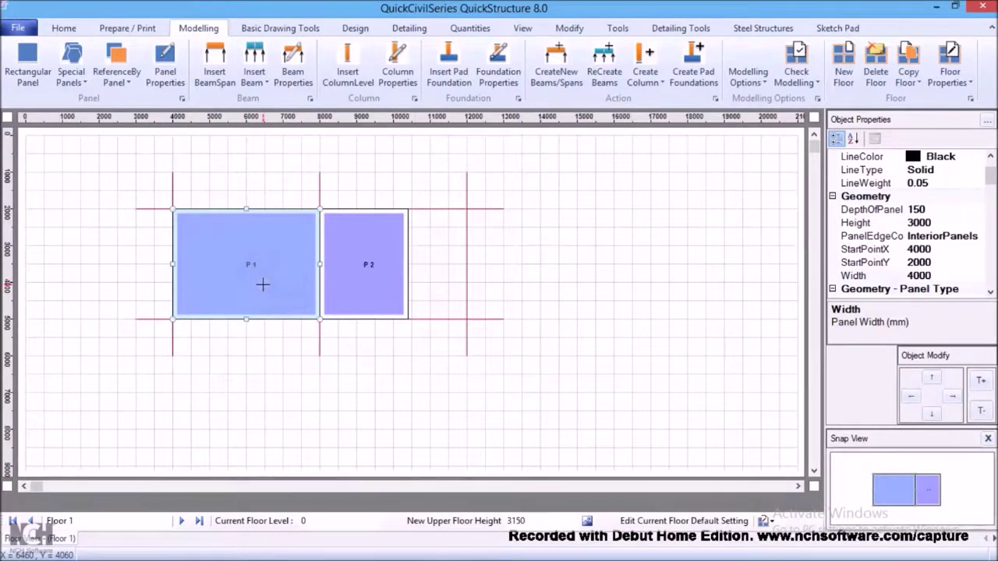
left_click(137, 88)
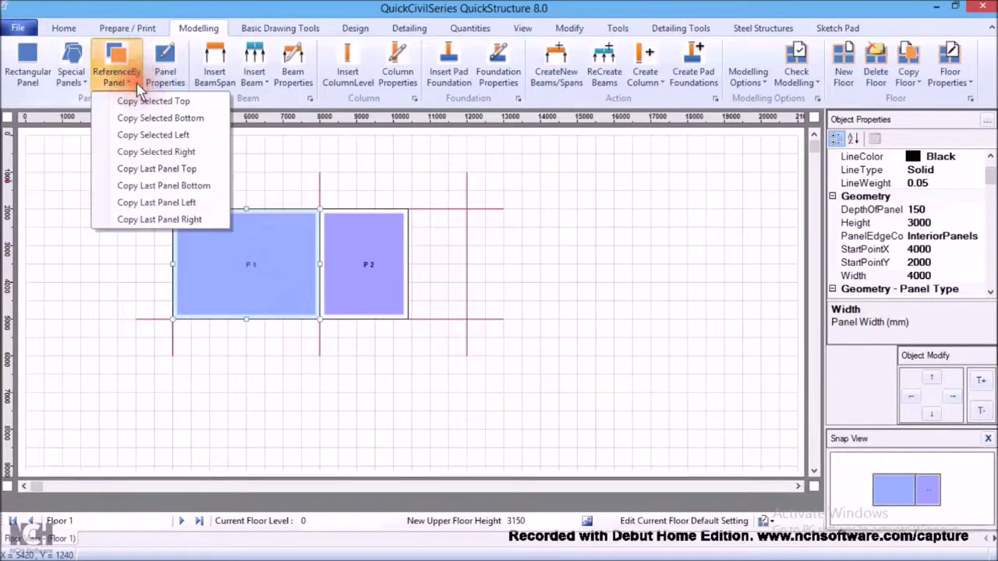
left_click(183, 121)
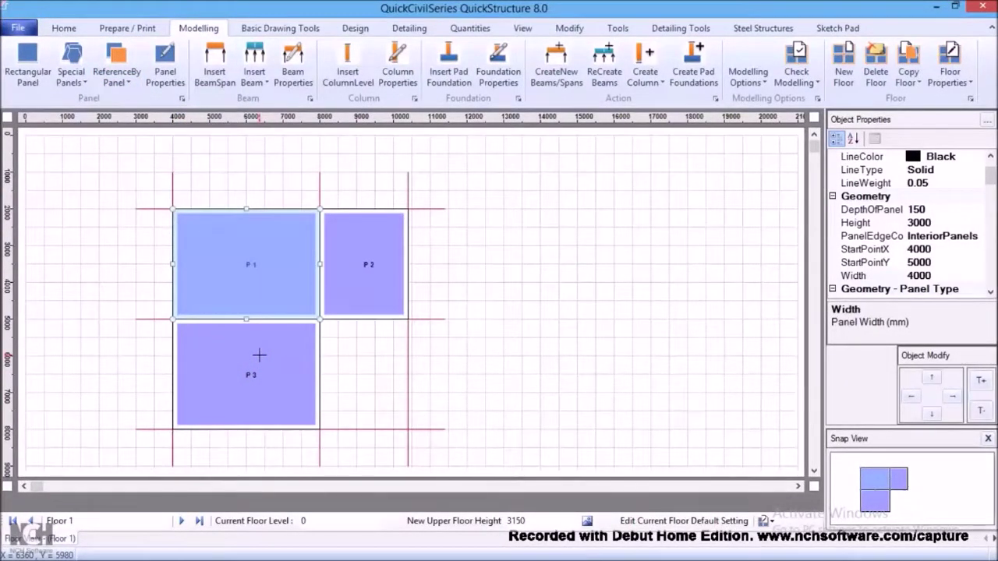
Set the height of panel P 3, below P 1, to 2000 mm and reselect the panel
left_click(259, 356)
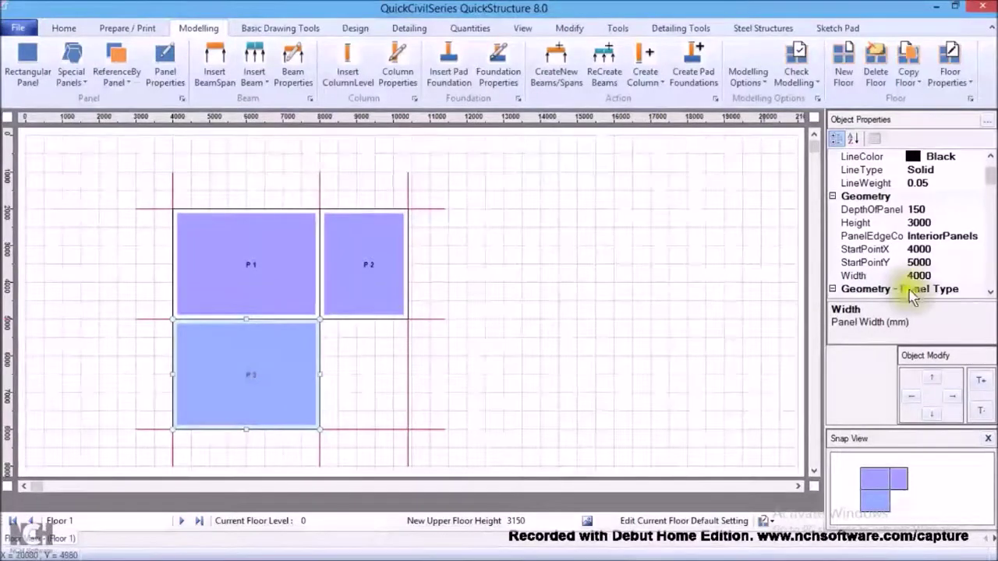
scroll(987, 290, "down", 1)
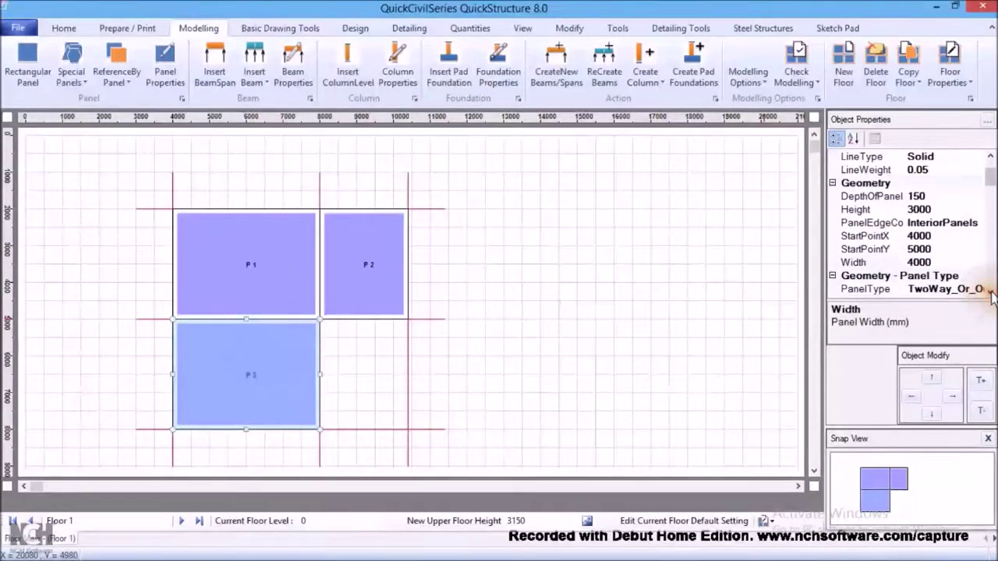
left_click(932, 209)
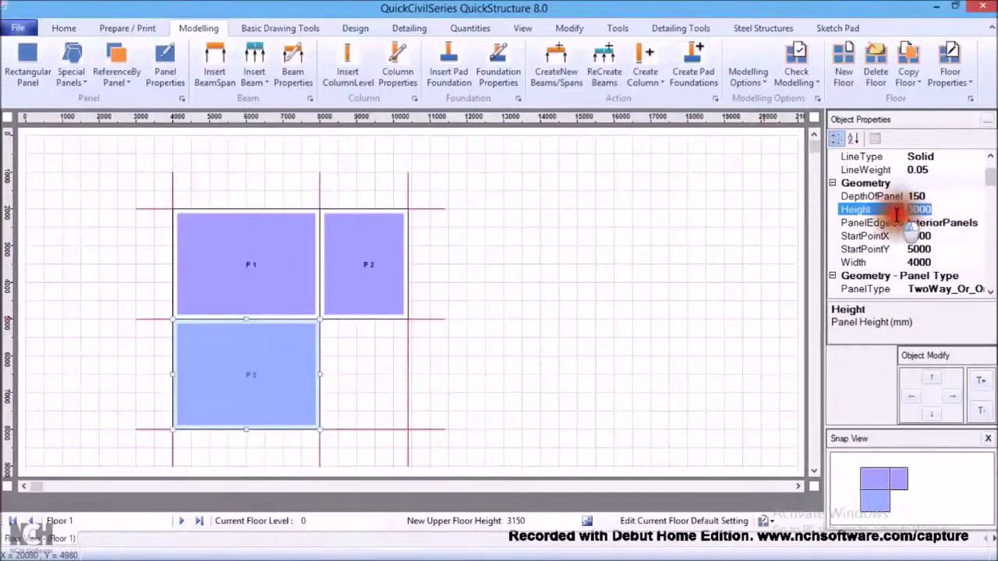
left_click_drag(936, 211, 897, 212)
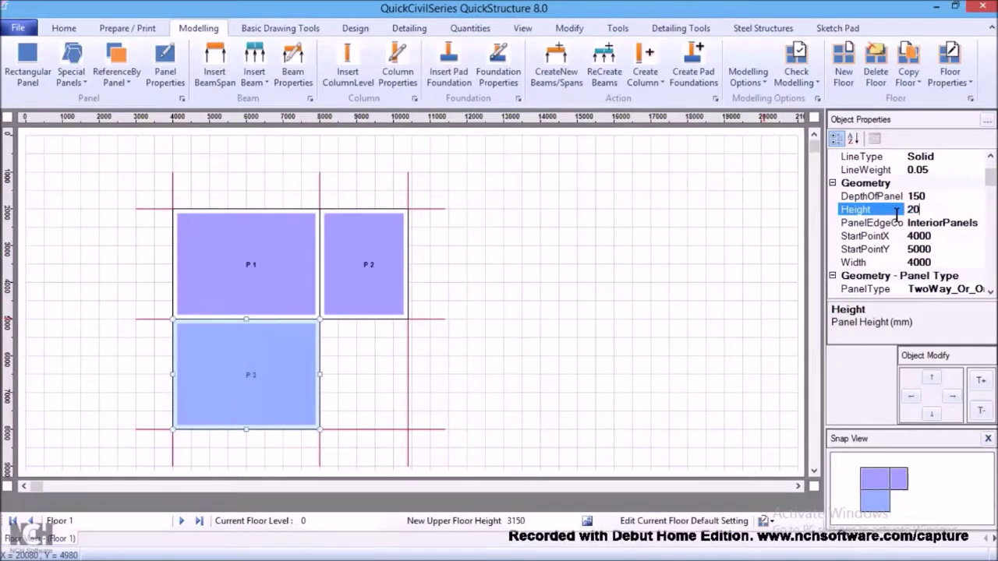
type("2000")
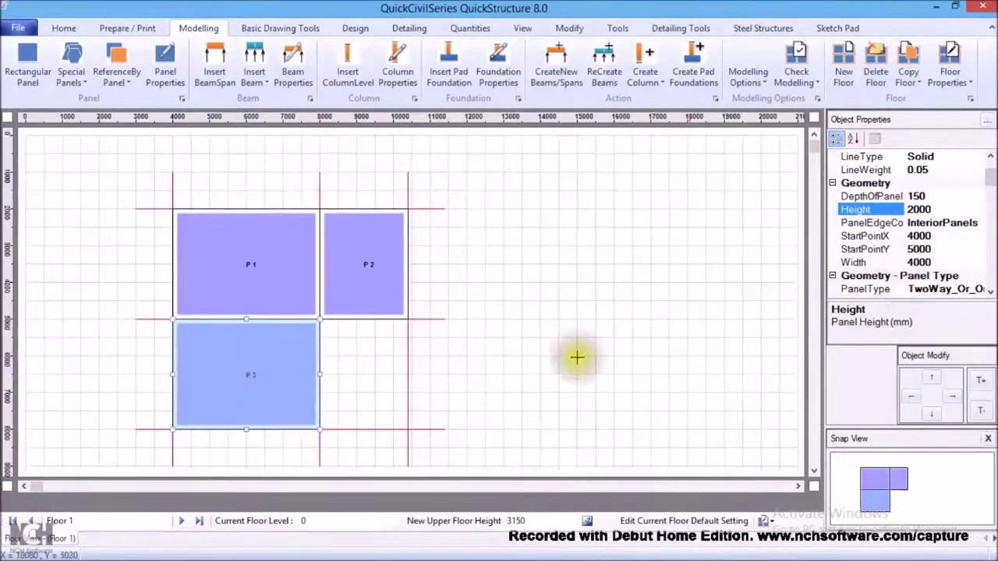
left_click(546, 366)
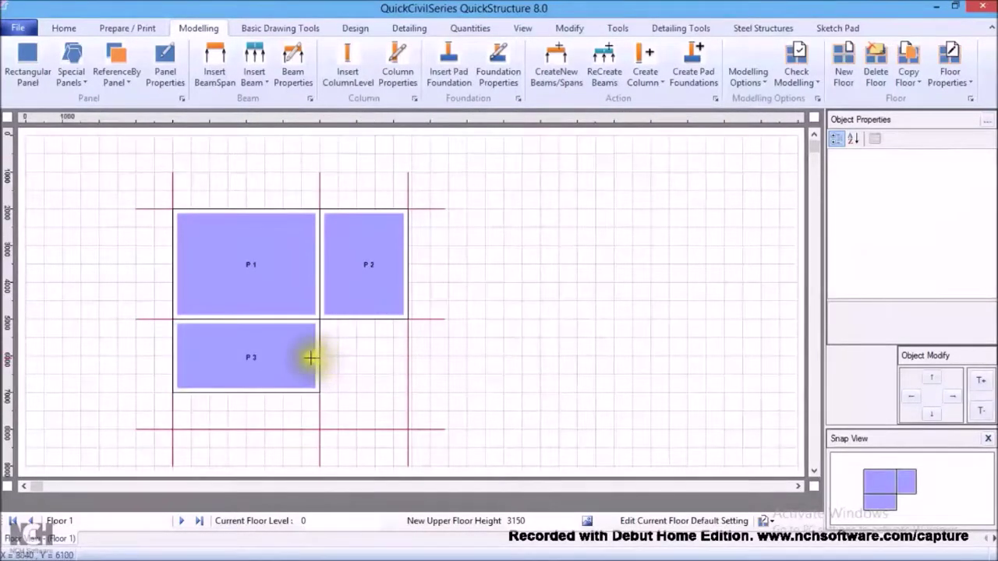
left_click(281, 362)
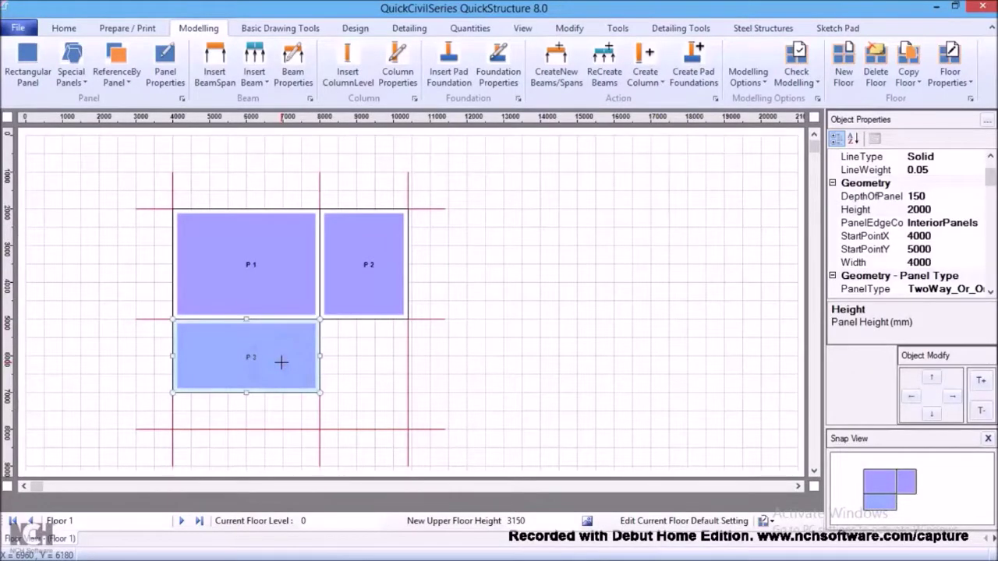
left_click(281, 363)
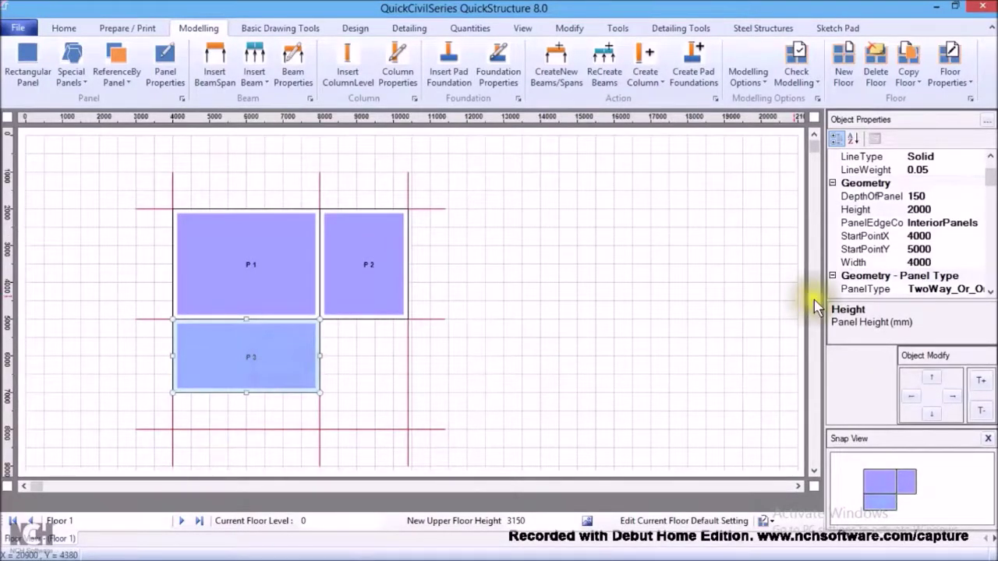
Set the width of panel P 3, below P 1, to 2500 mm
left_click(934, 265)
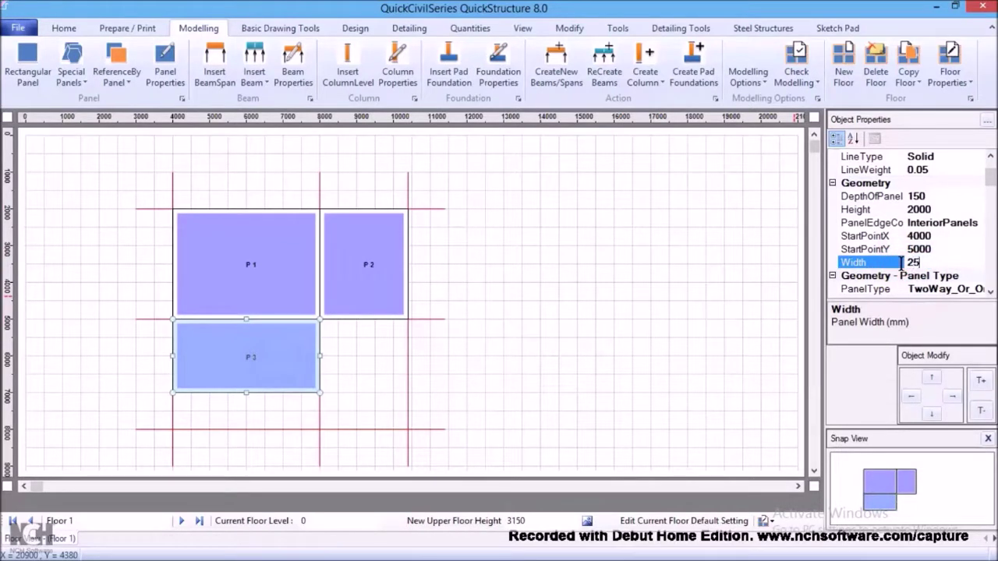
type("2500")
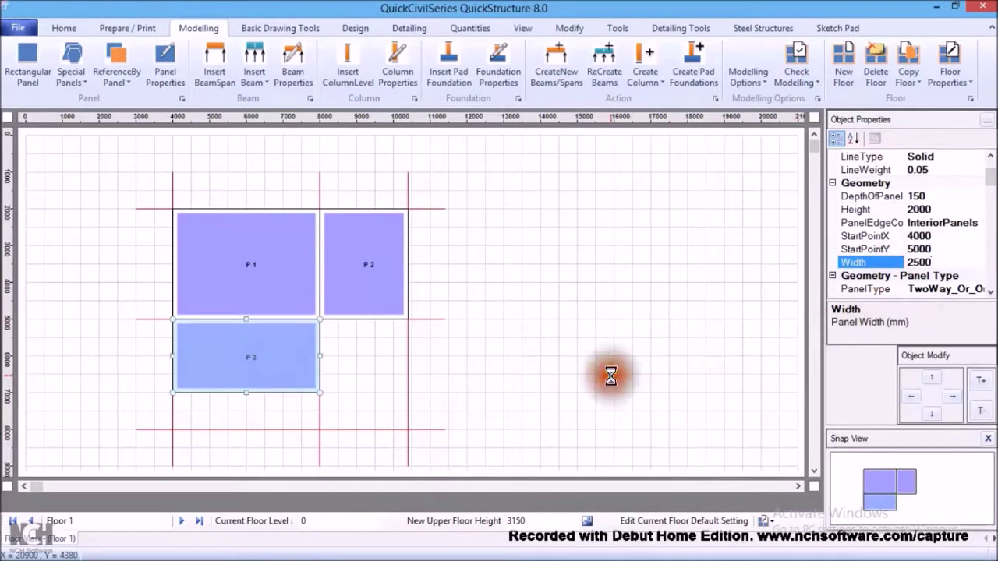
left_click(607, 372)
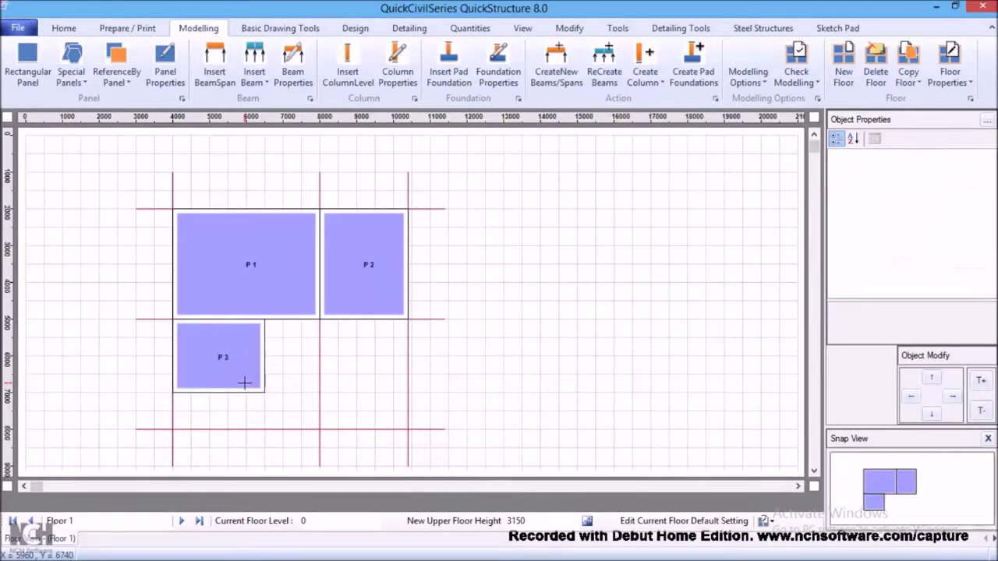
Copy panel P 3 directly to its right side as a reference panel
mouse_move(244, 382)
left_mouse_down()
mouse_move(296, 350)
mouse_move(303, 360)
left_mouse_up()
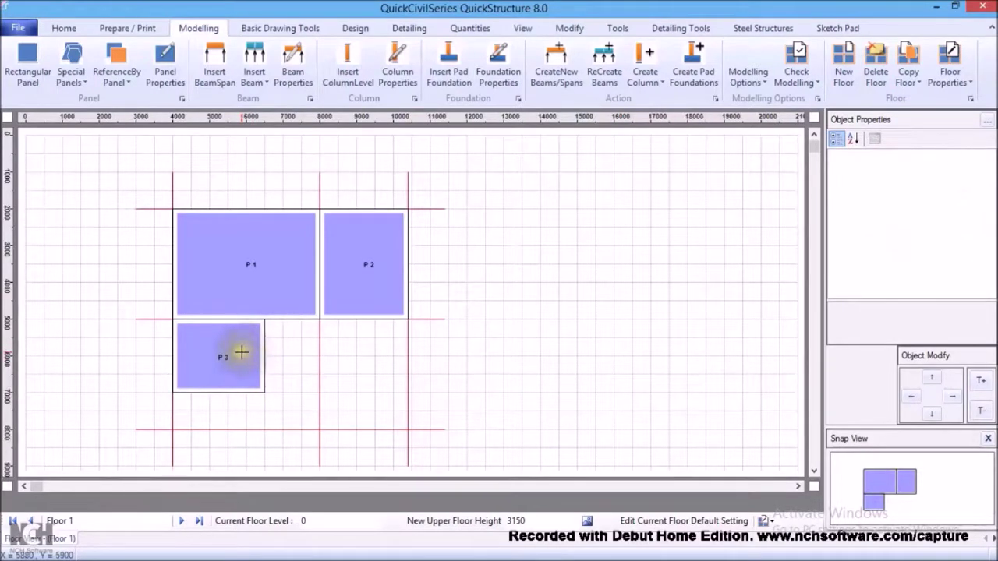
left_click(241, 353)
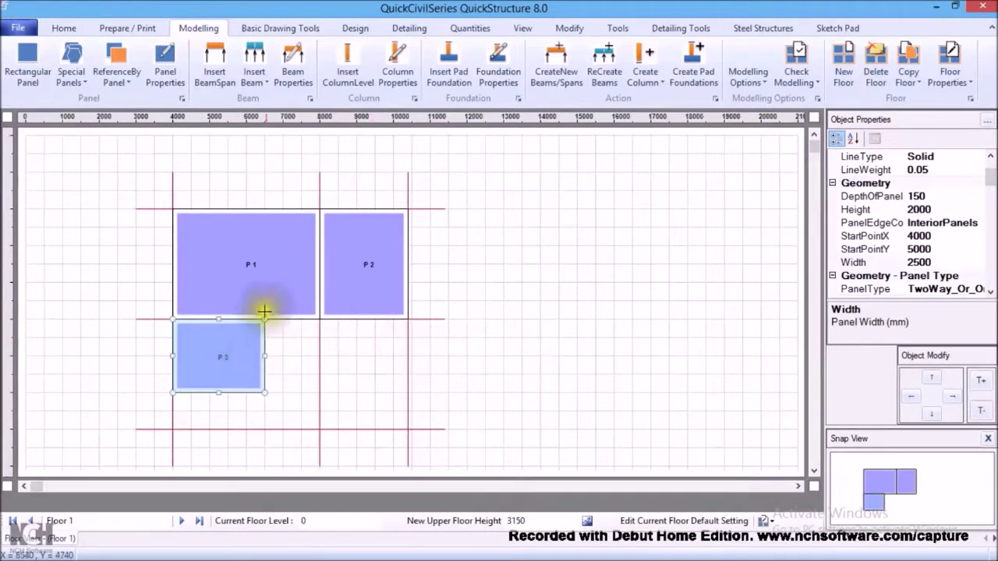
left_click(130, 86)
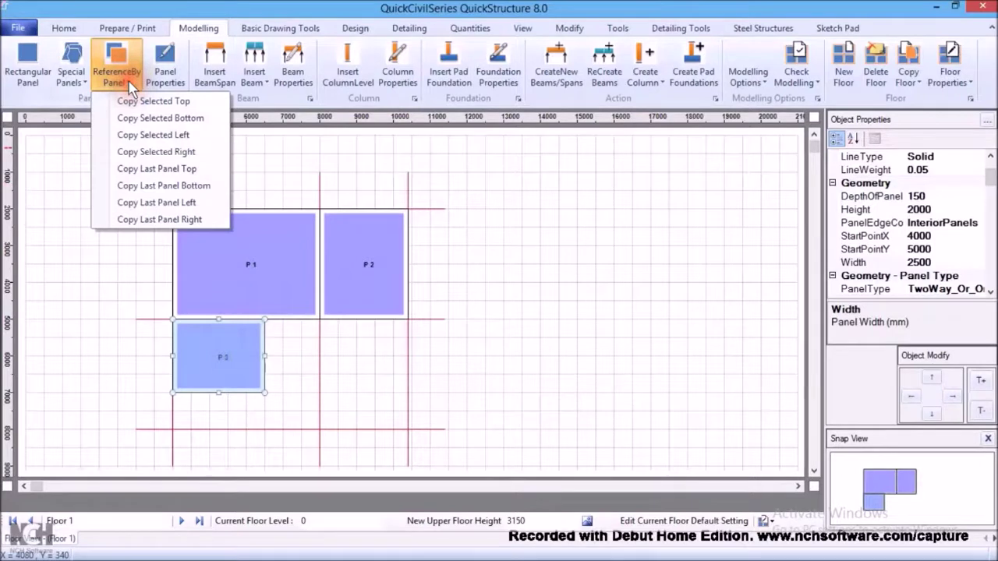
left_click(168, 152)
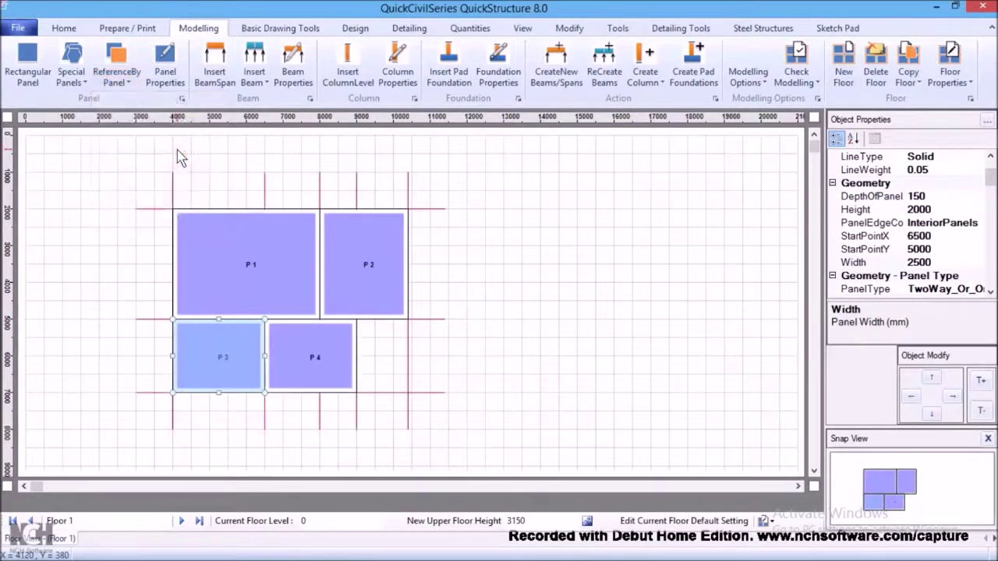
Set the height of panel P 4, beside P 3, to 3000 mm and its width to 2400 mm
left_click(319, 347)
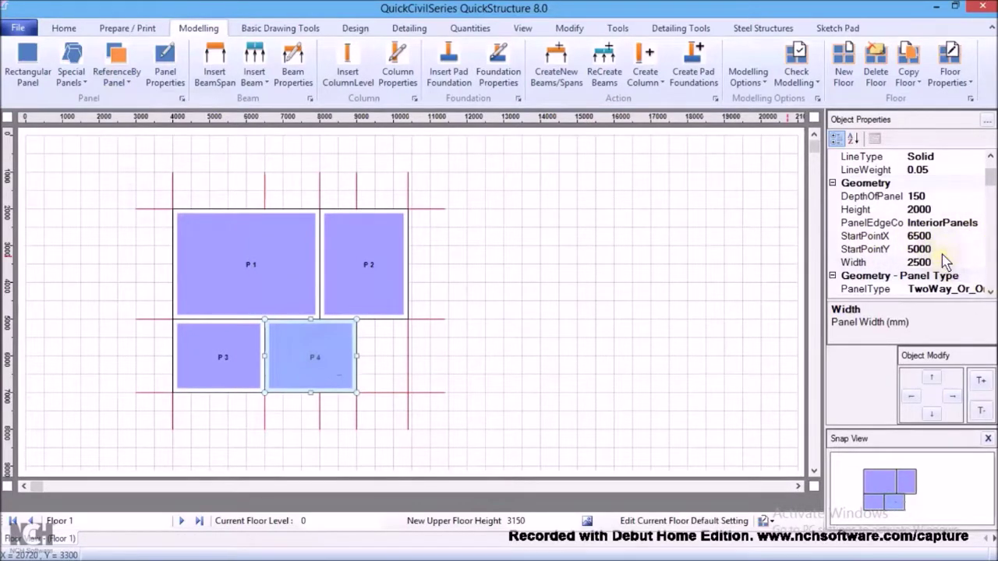
left_click(934, 211)
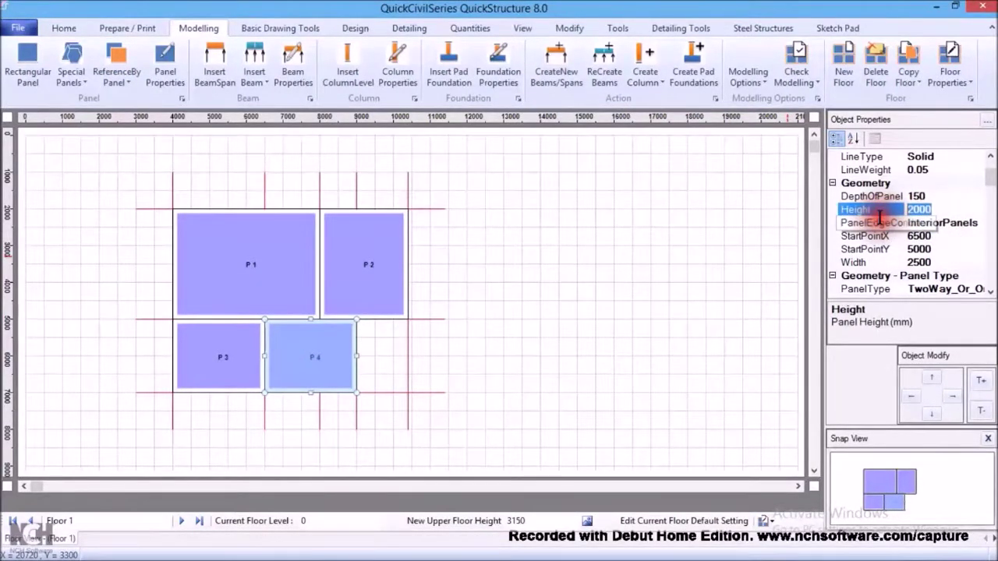
type("3")
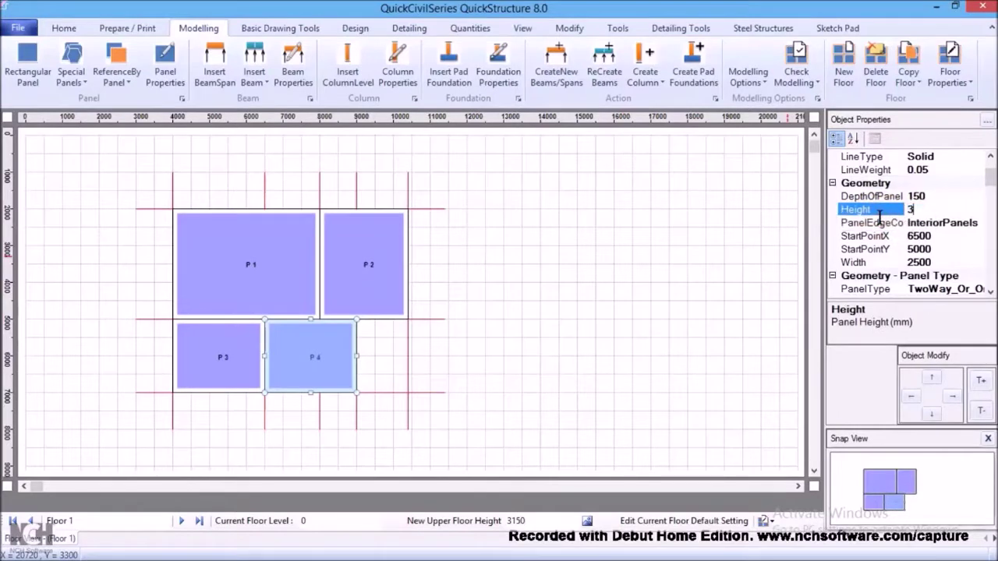
type("000")
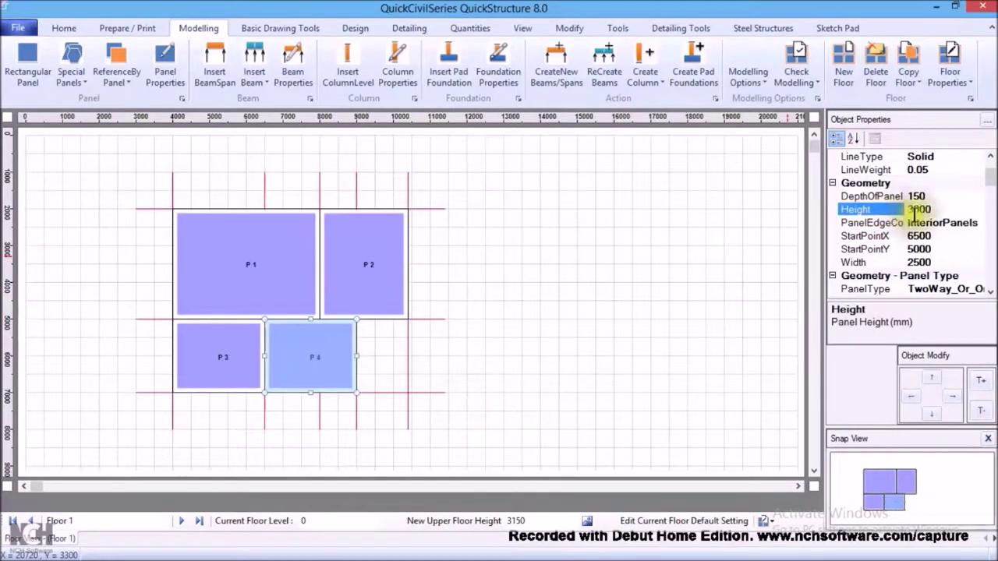
left_click(991, 291)
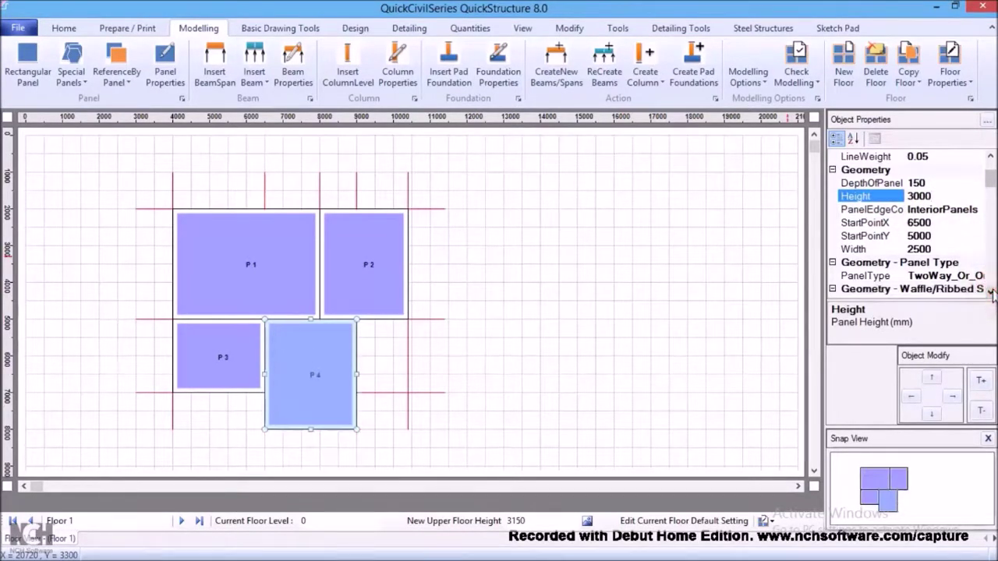
left_click(935, 248)
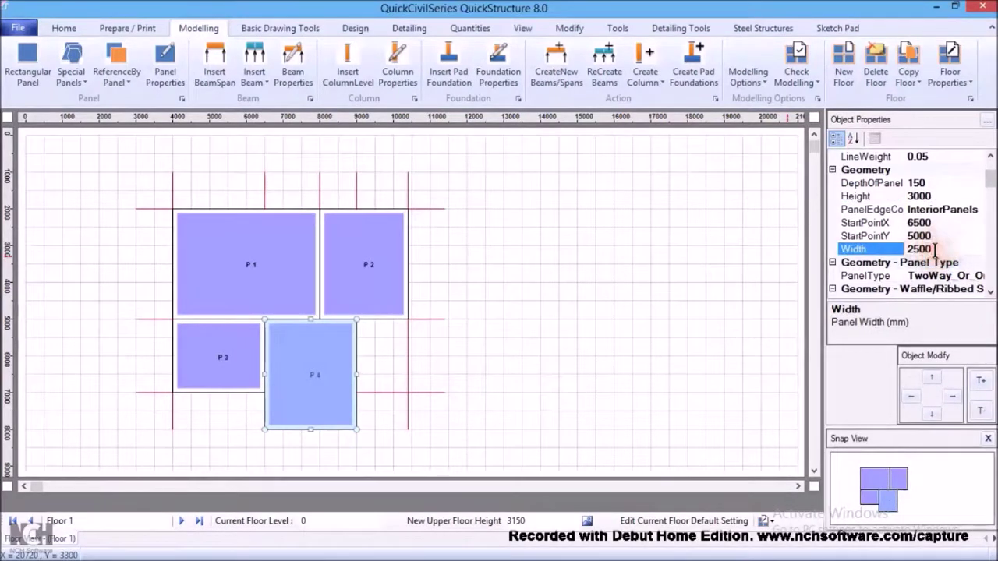
double_click(903, 250)
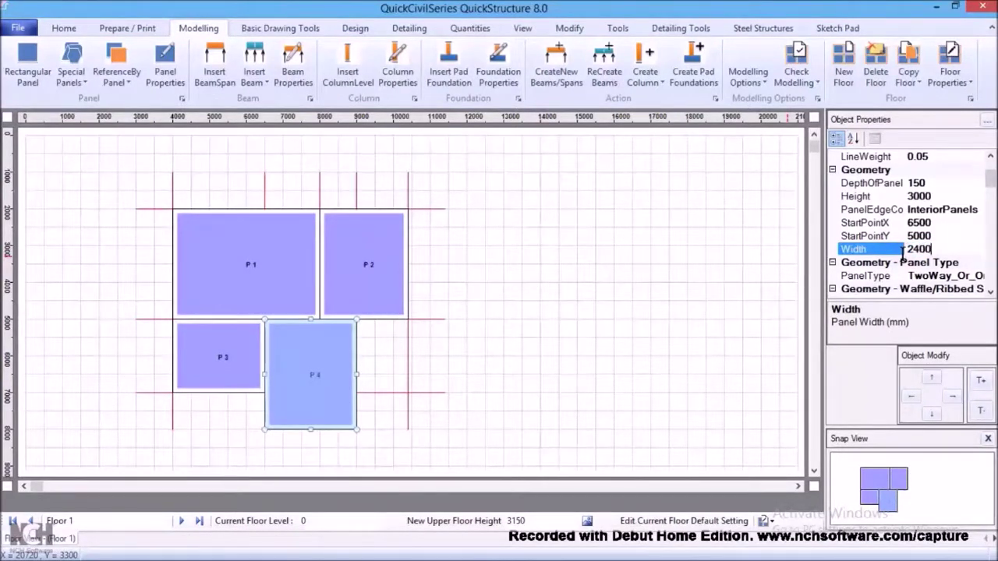
left_click(499, 379)
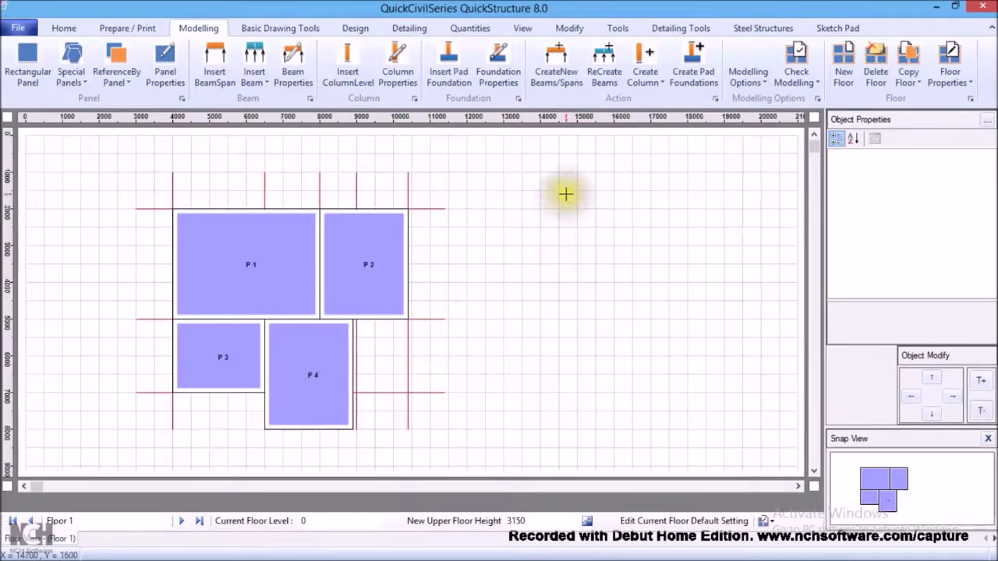
Create new beams and spans around all four panels, and open the settings for copying the floor into multiple floors
left_click(563, 78)
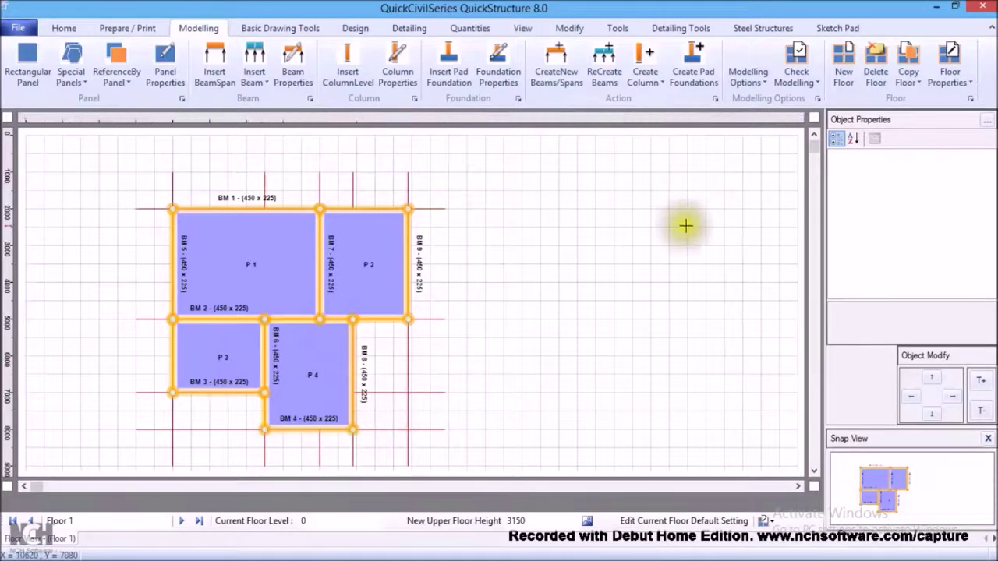
left_click(922, 90)
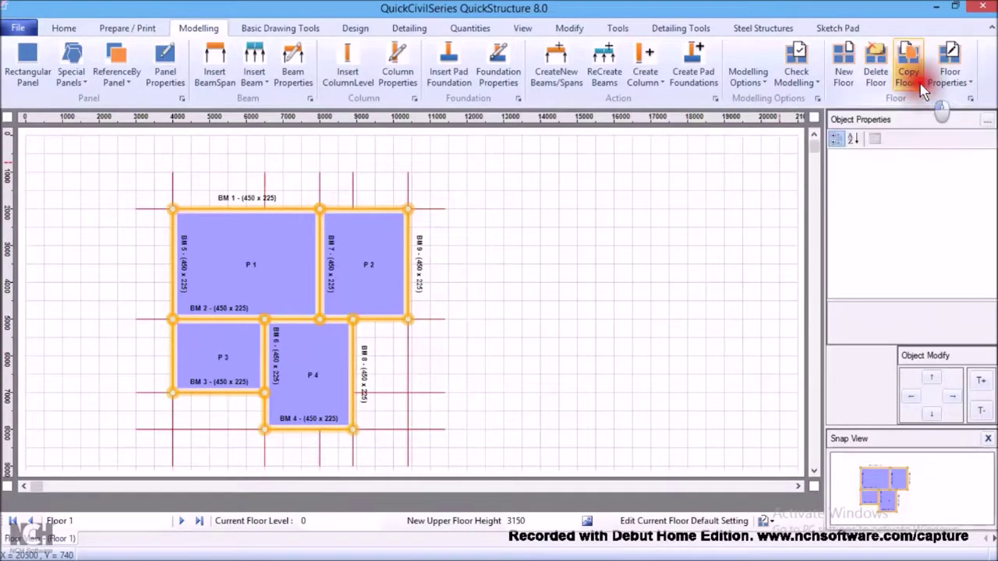
left_click(921, 88)
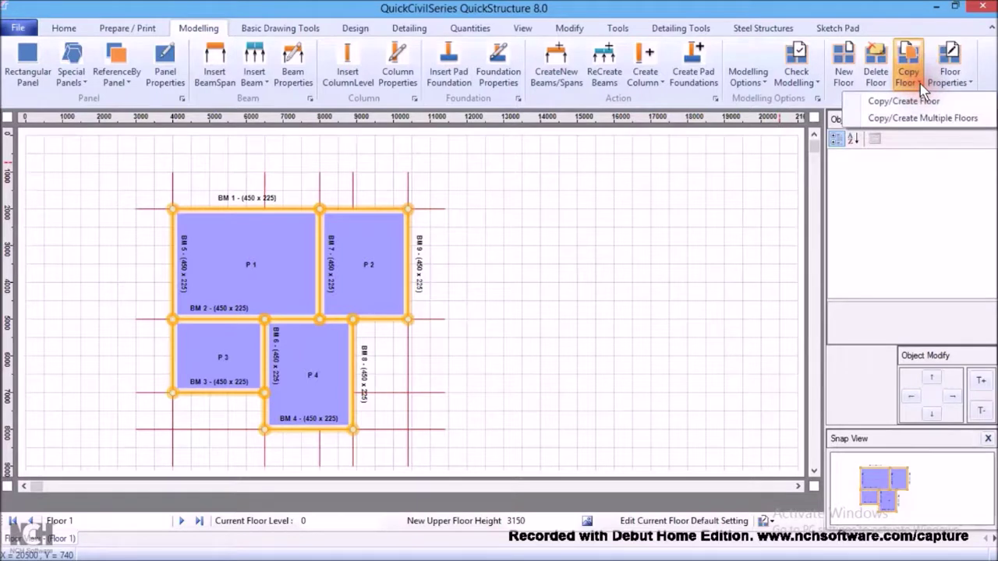
left_click(917, 123)
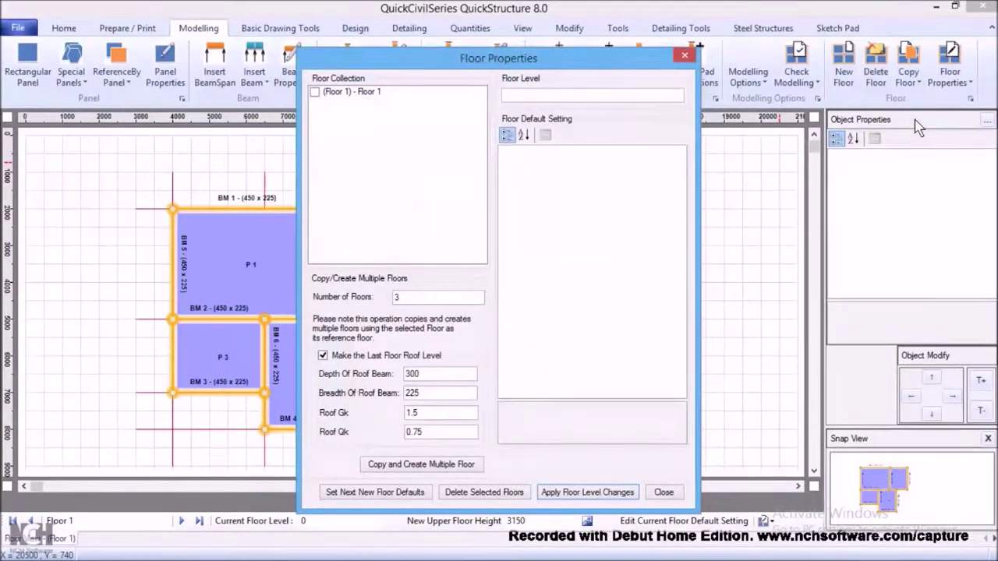
Review the number of floors, the roof beam dimensions and the roof Gk and Qk loads for the multiple-floor copy
left_click(403, 297)
left_click(403, 294)
double_click(403, 296)
double_click(402, 297)
double_click(404, 297)
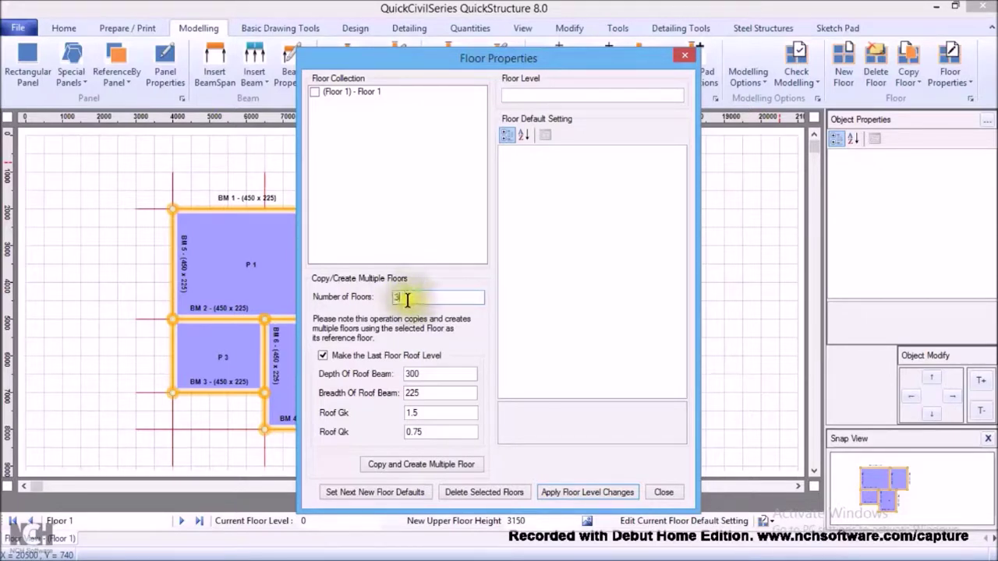
left_click(400, 297)
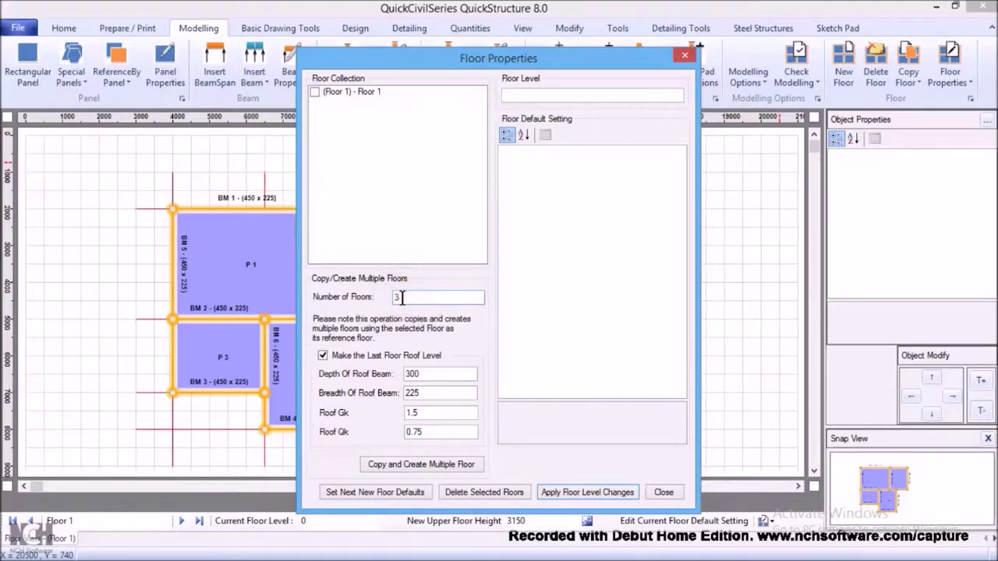
left_click(404, 297)
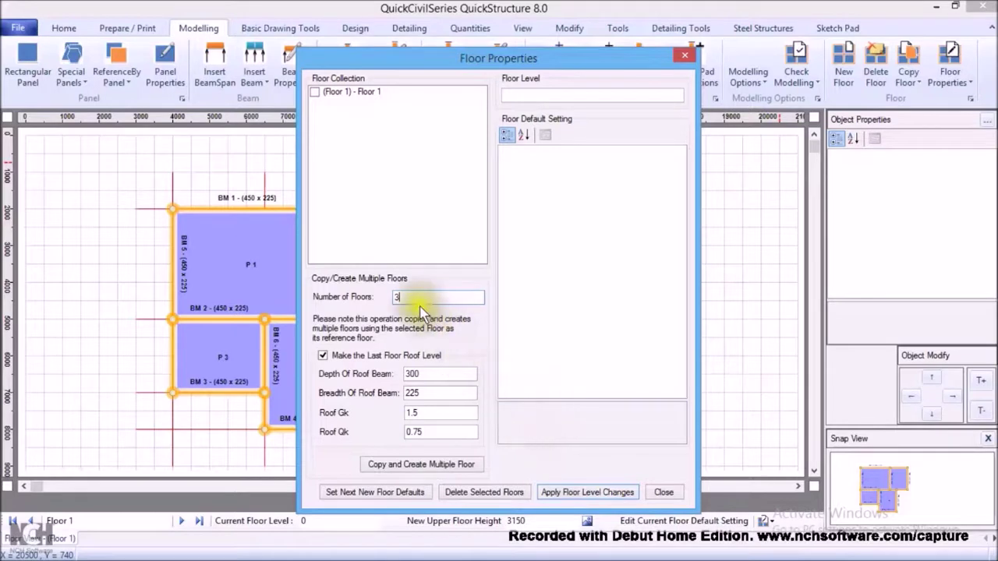
left_click(397, 293)
left_click(428, 412)
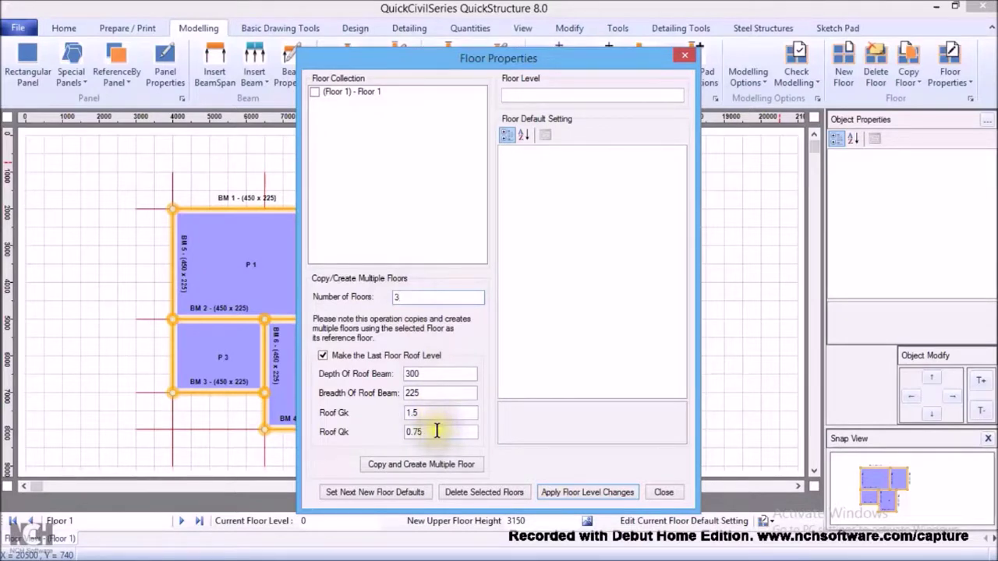
left_click(433, 432)
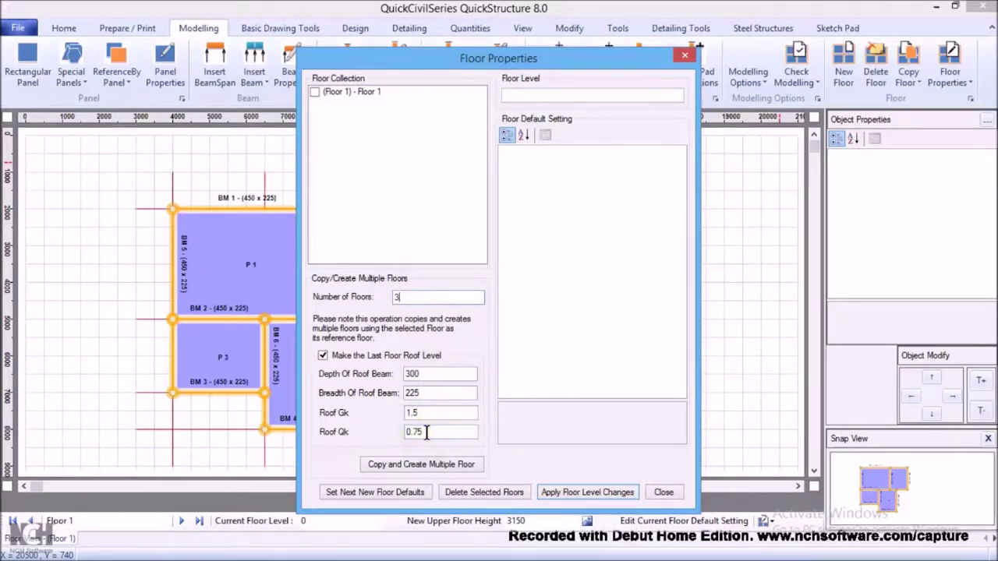
left_click(405, 375)
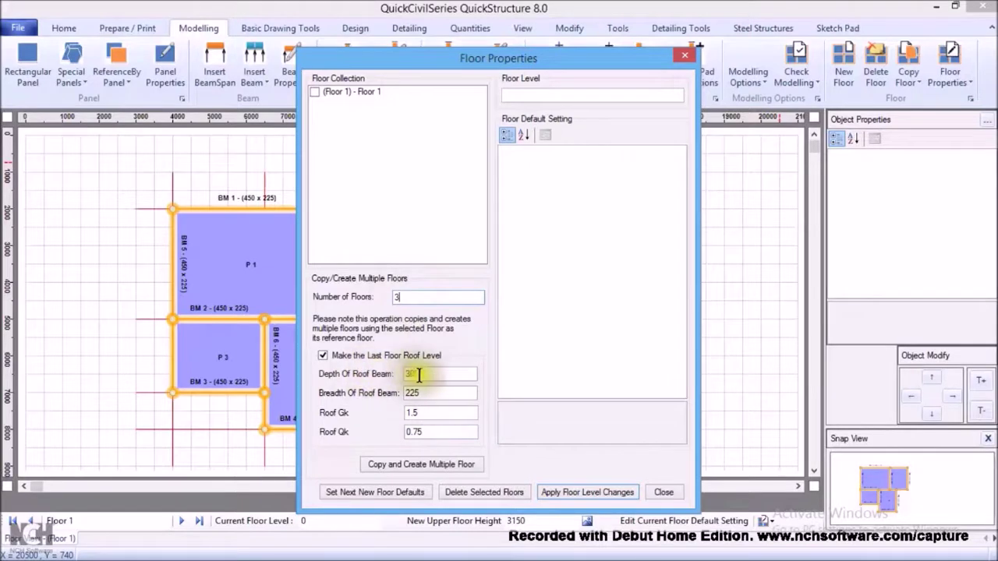
left_click(426, 375)
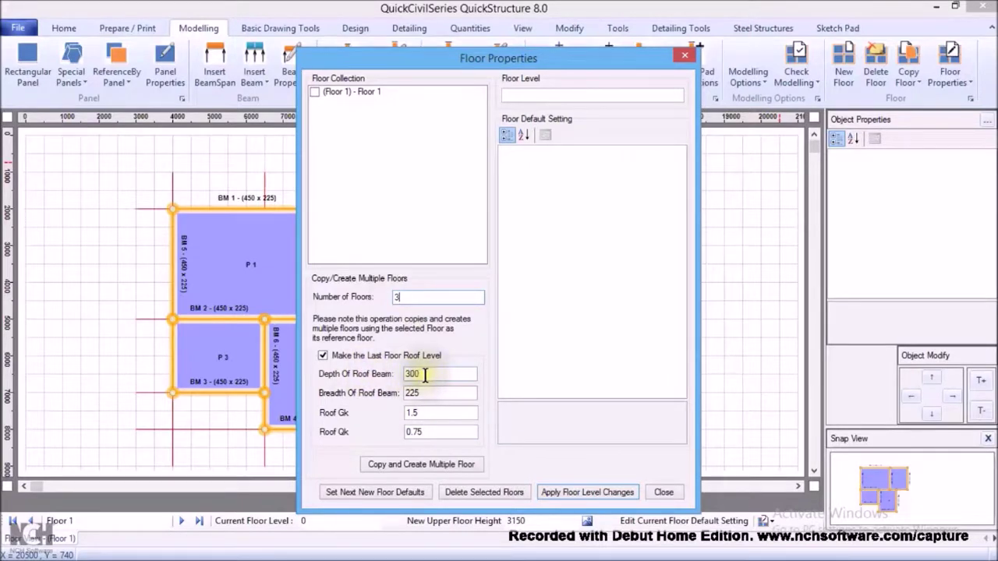
Copy and create 3 floors with Floor 1 as the reference floor and the last one as roof level, and close the floor properties
left_click(427, 465)
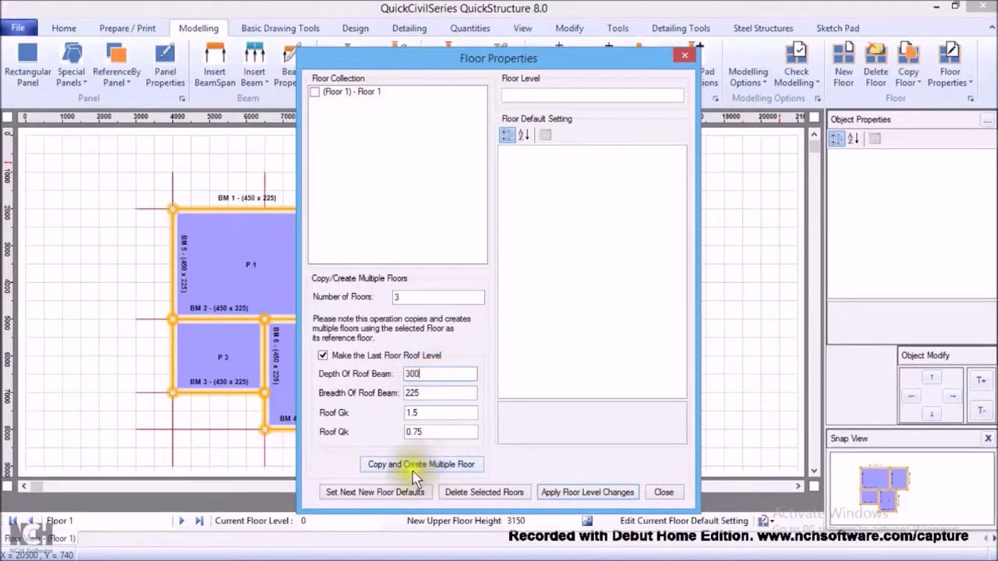
left_click(417, 465)
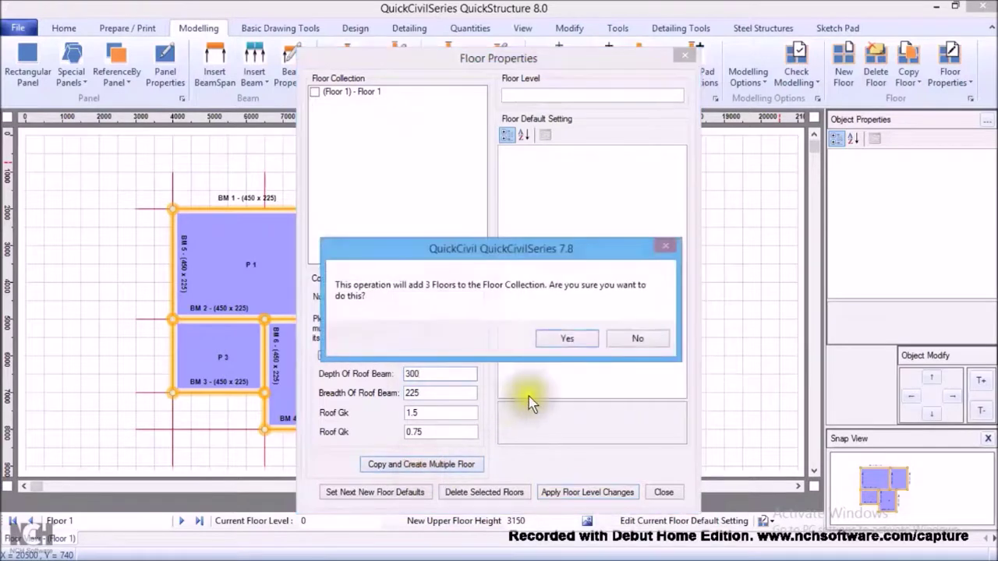
left_click(561, 338)
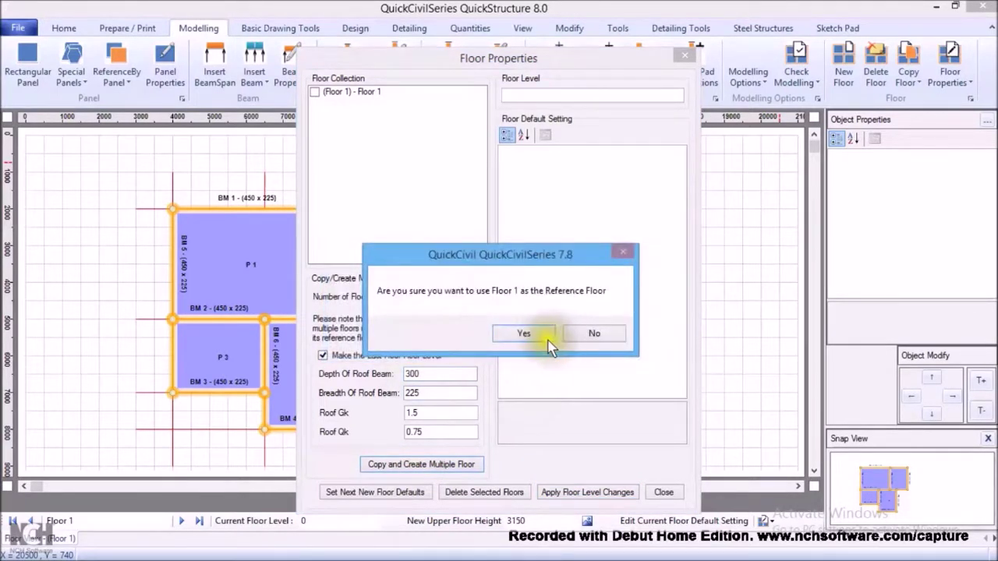
left_click(538, 334)
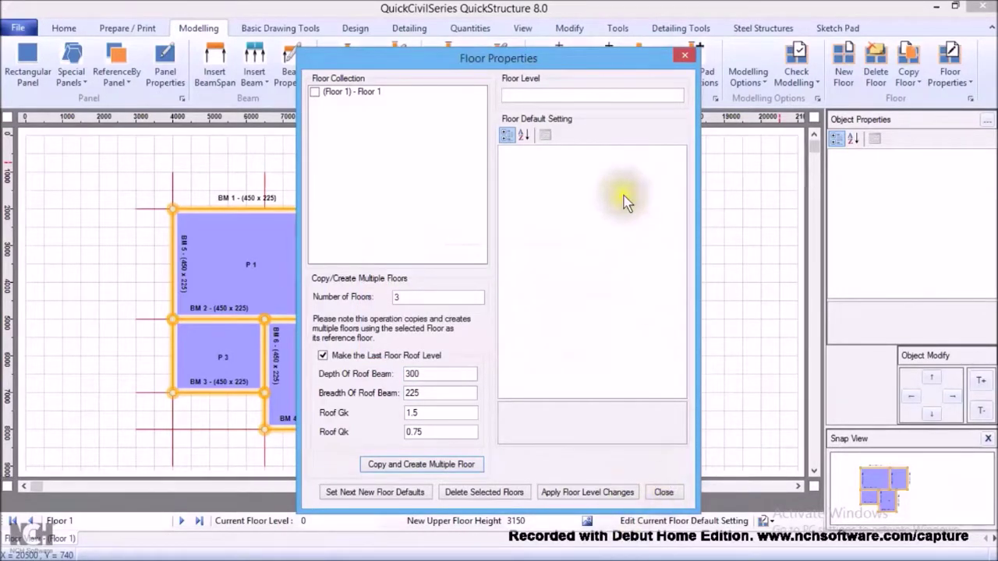
left_click(684, 57)
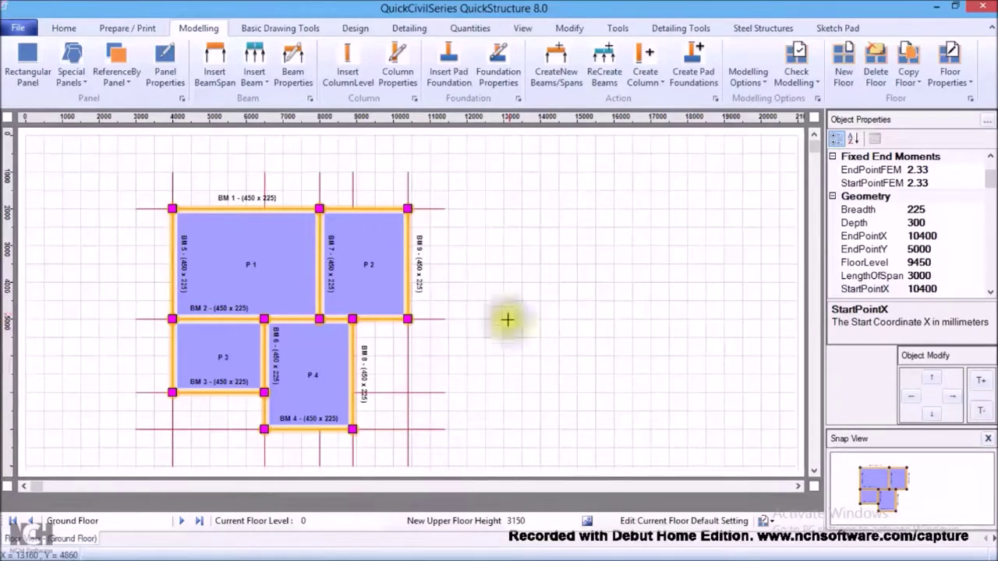
Show the building in the 3D view and examine its floors, beams and columns from the roof downward
left_click(520, 29)
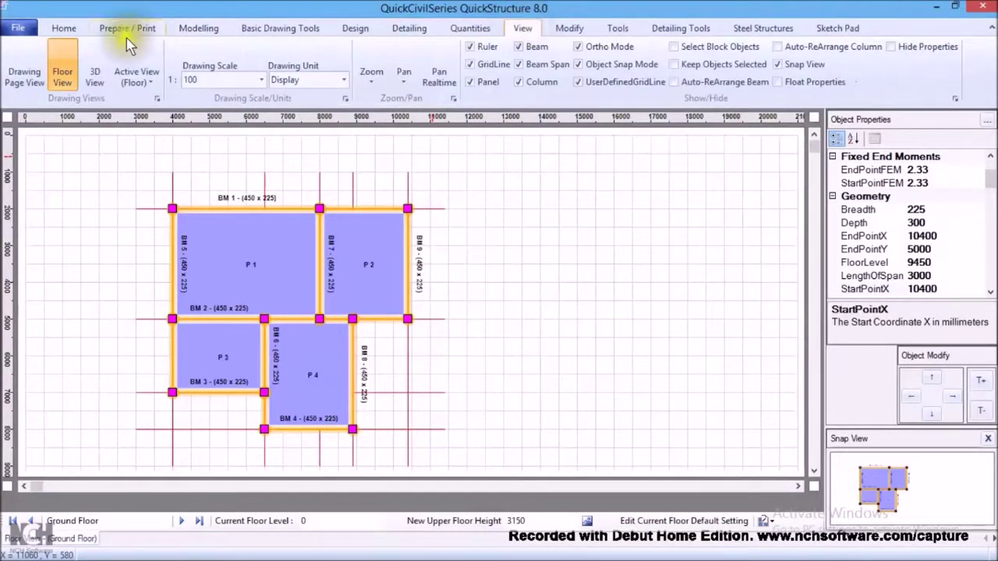
left_click(95, 76)
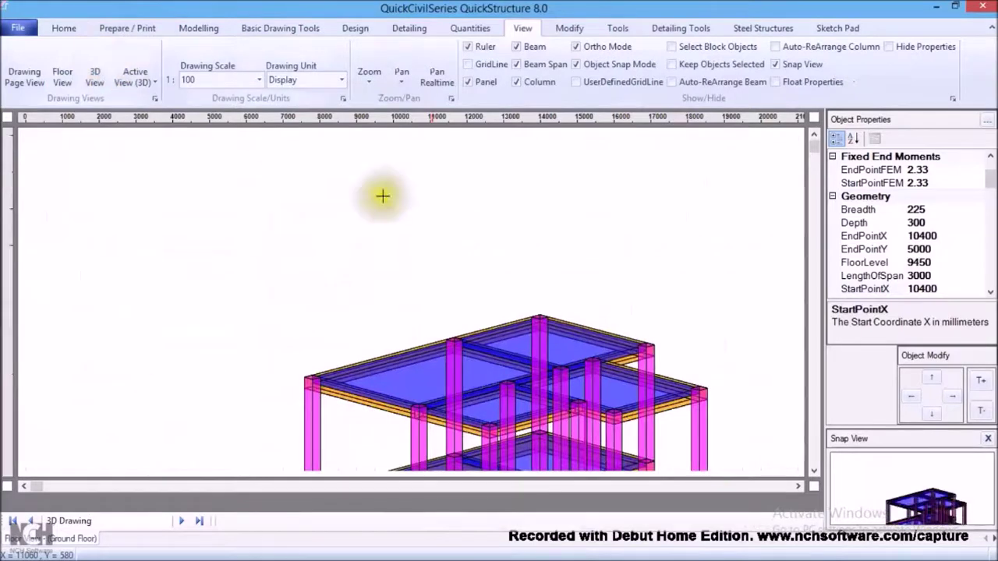
left_click(815, 473)
left_click(815, 474)
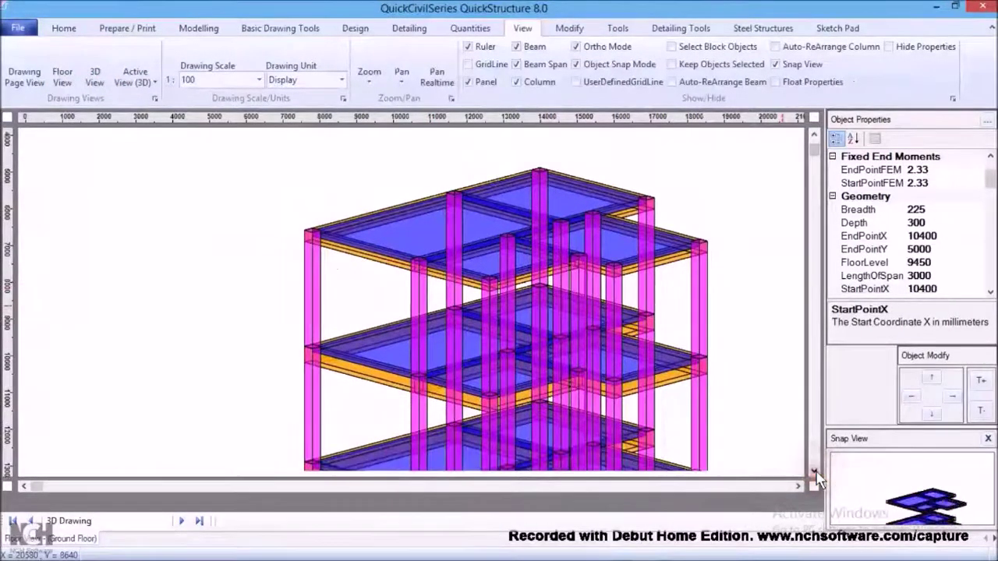
left_click(815, 473)
left_click(815, 473)
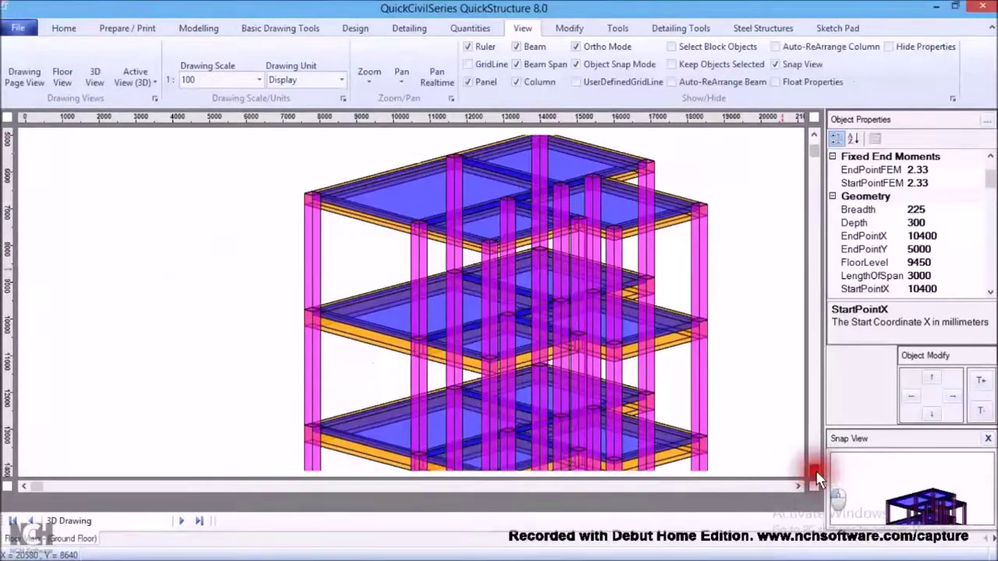
Examine the lower storeys of the 3D building down to its base, including their beams, panels and columns
left_click(814, 473)
left_click(815, 473)
left_click(814, 473)
left_click(815, 473)
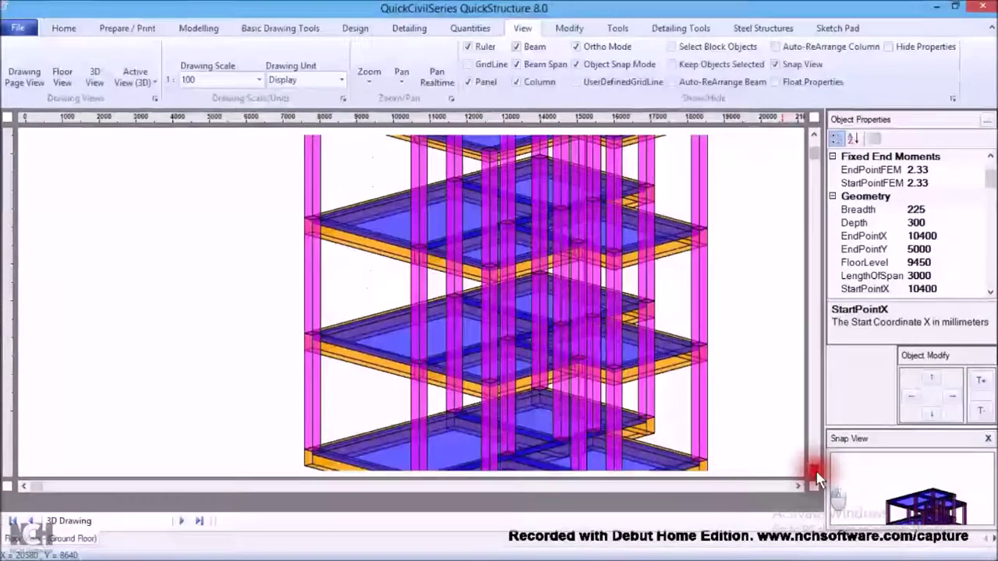
left_click(815, 473)
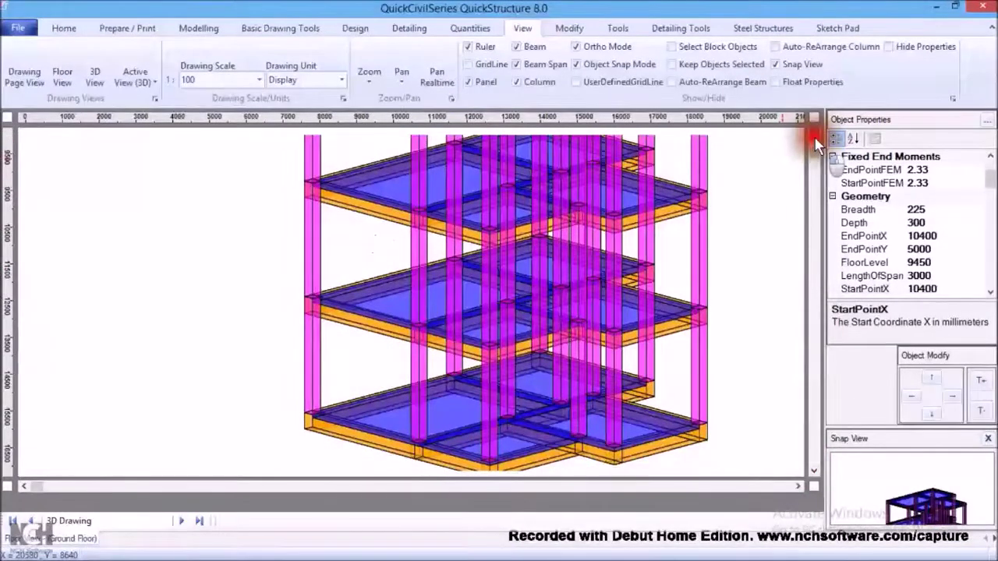
left_click(814, 138)
left_click(814, 137)
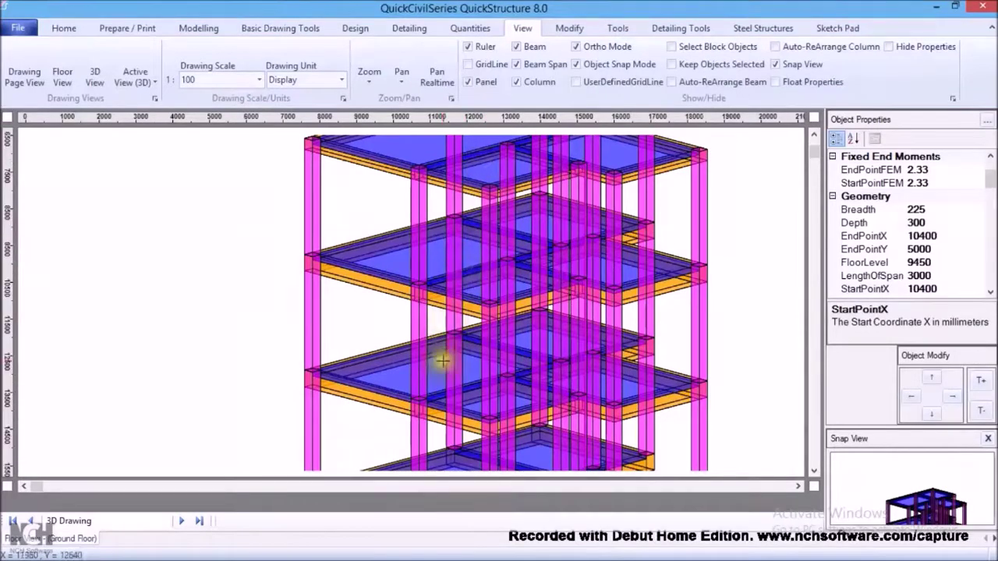
left_click(409, 387)
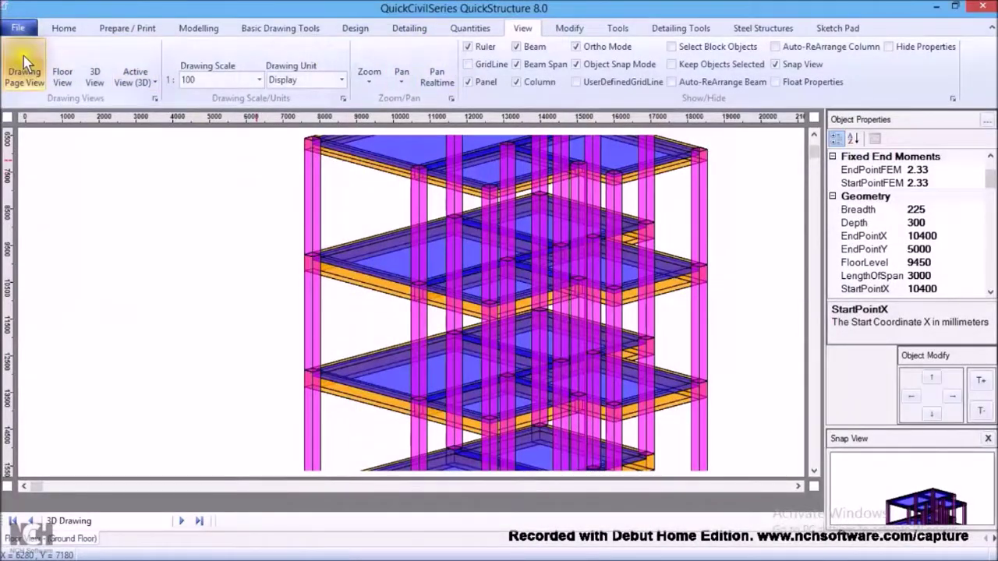
Switch from the 3D model to the ground floor plan with all four panels in view, ready for modelling
left_click(63, 78)
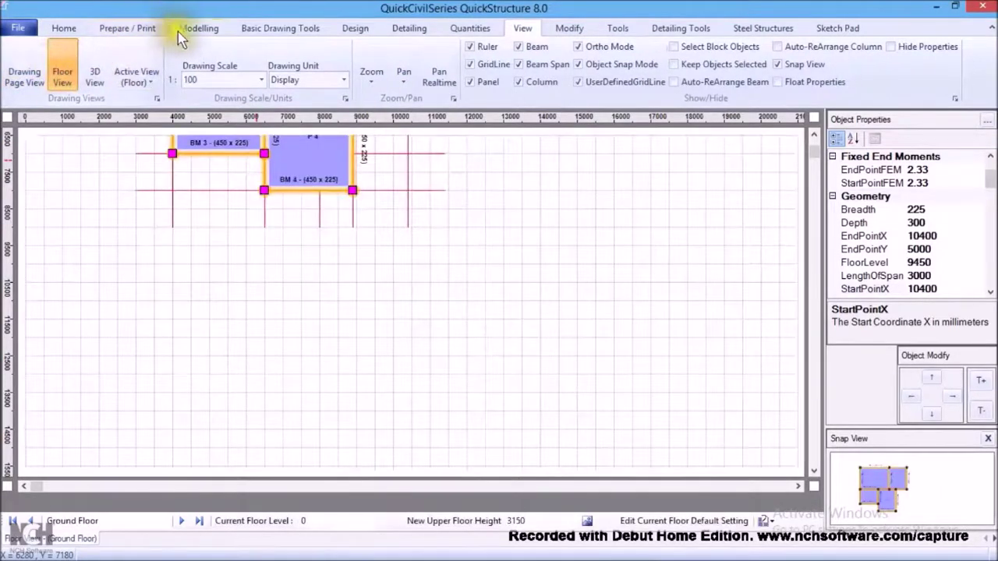
left_click(215, 31)
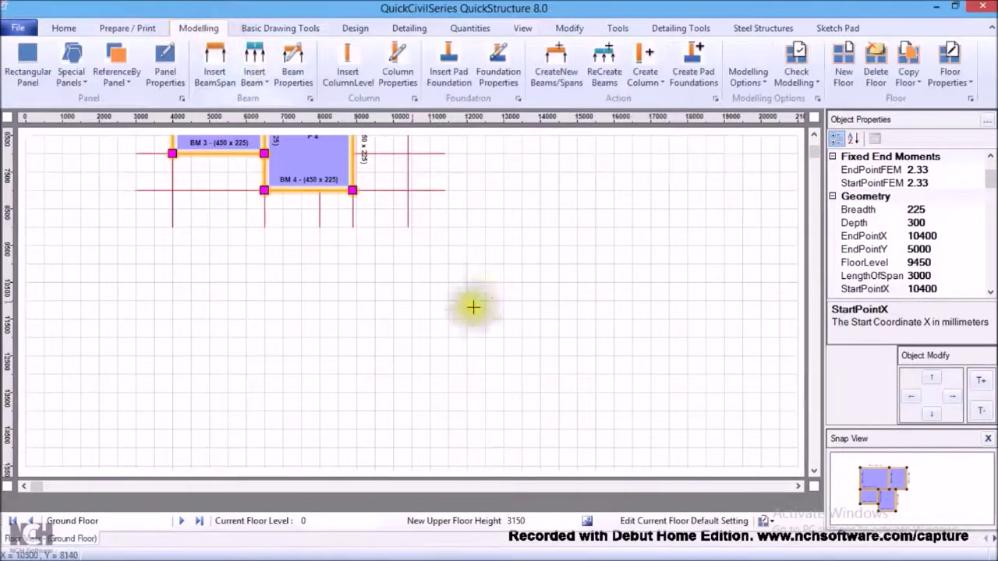
left_click(815, 134)
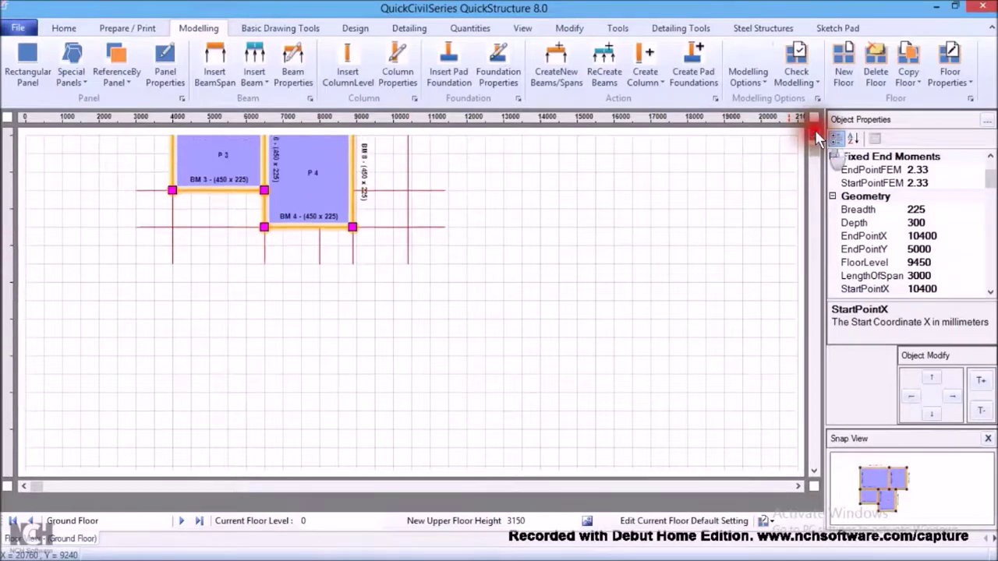
left_click(815, 134)
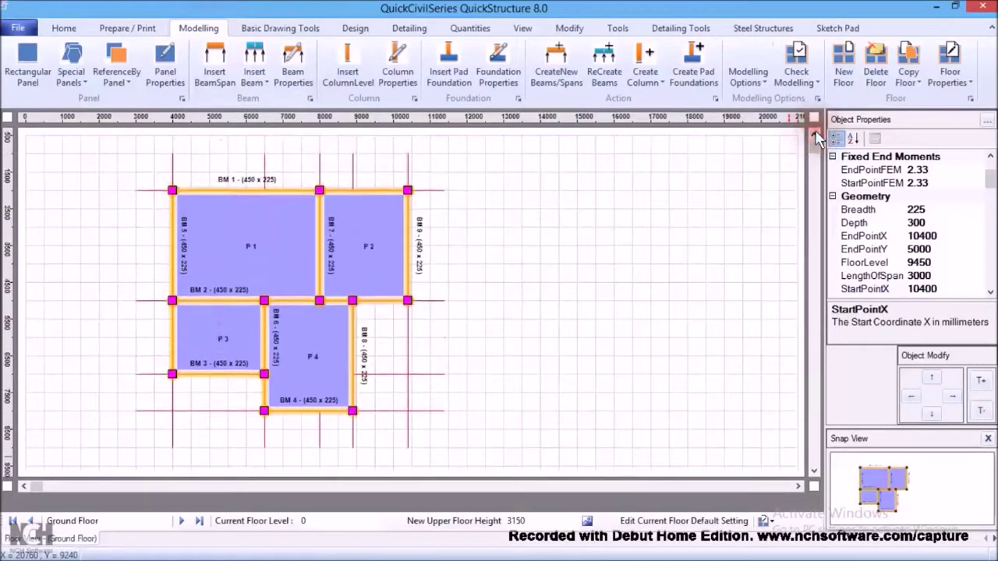
left_click(163, 351)
left_click(246, 373)
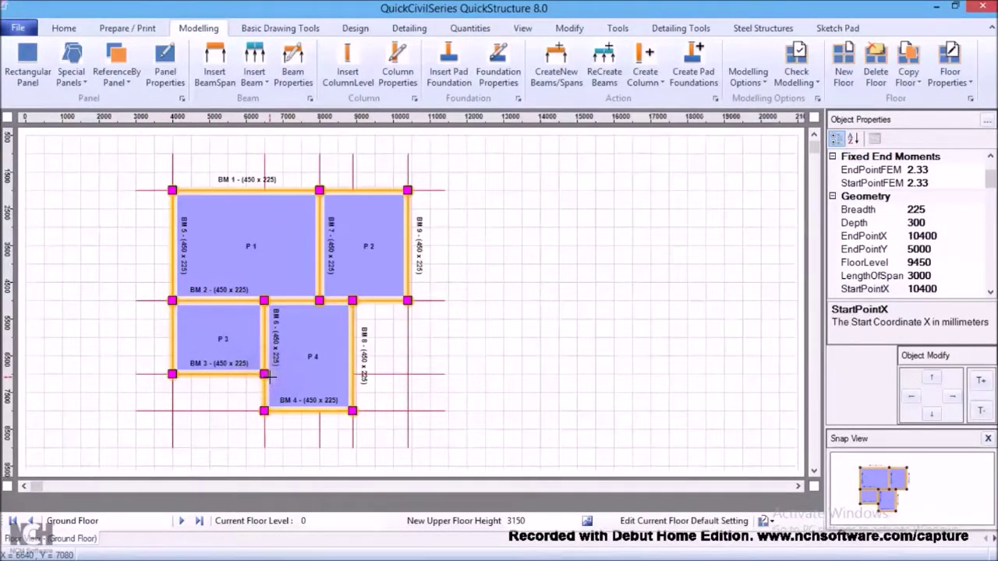
left_click(265, 374)
left_click(323, 374)
left_click(353, 363)
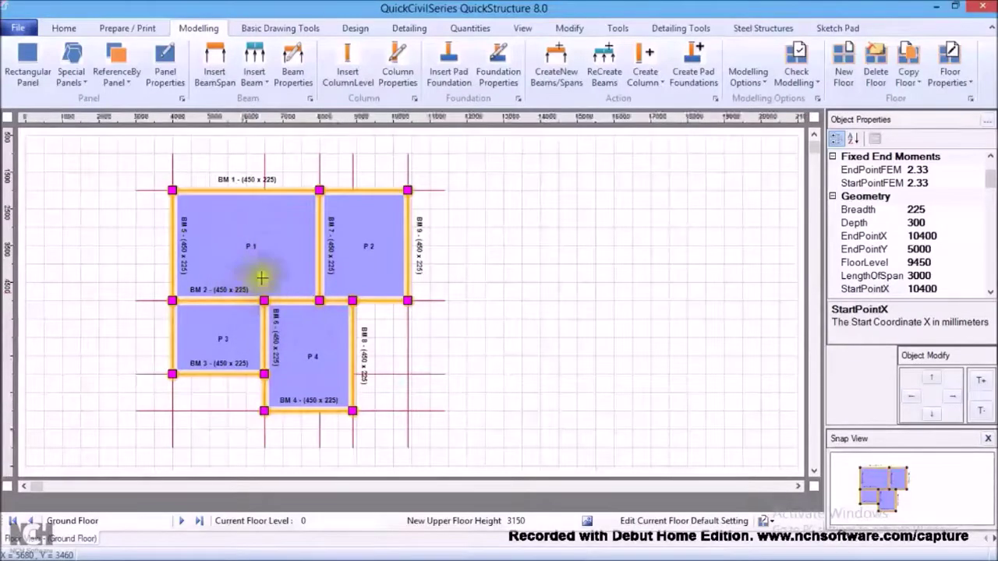
Select panel P 1 on the ground floor and review its depth, geometry, rib dimensions and slab loading settings
left_click(273, 246)
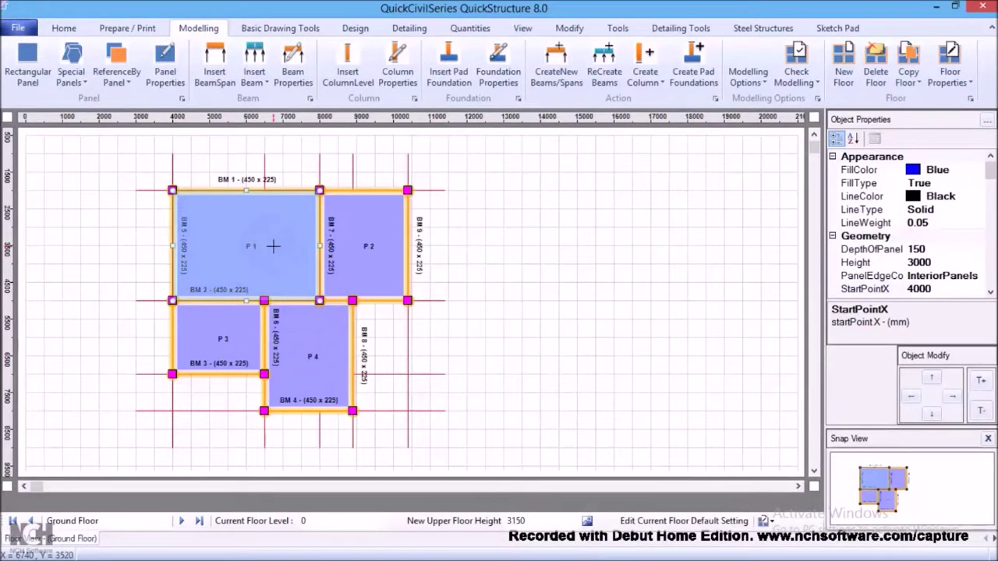
left_click(918, 249)
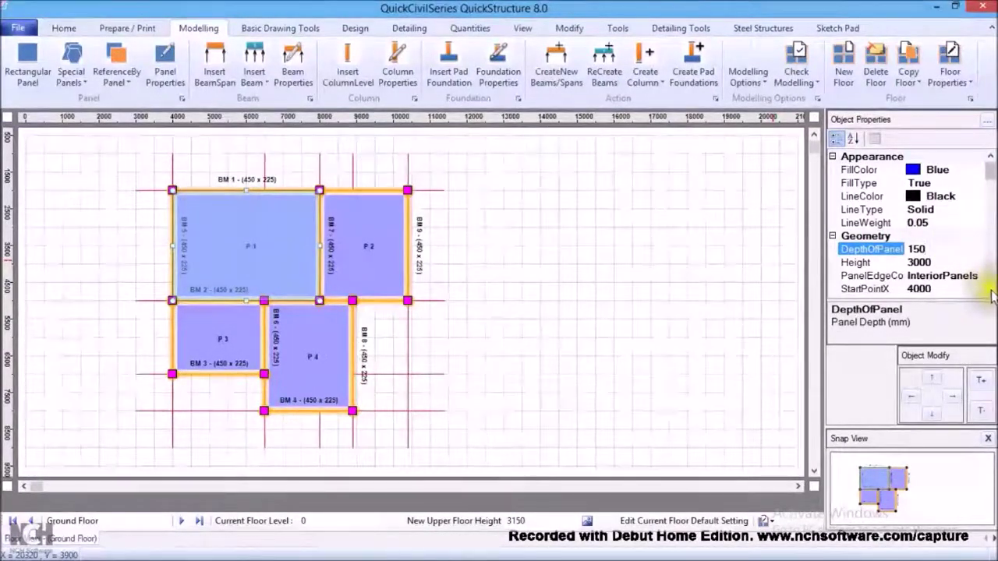
scroll(990, 288, "down", 2)
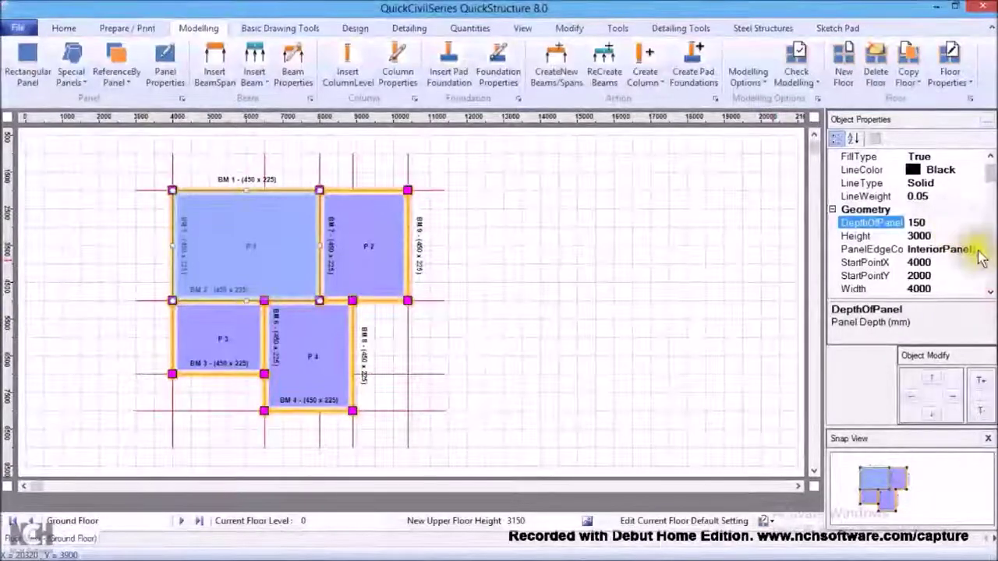
left_click(990, 294)
left_click(991, 293)
left_click(990, 293)
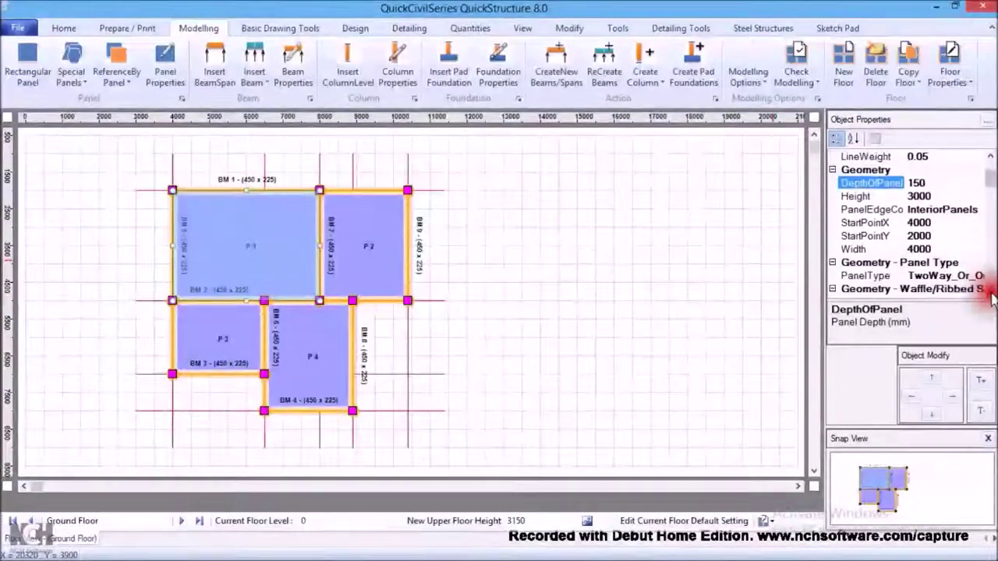
left_click(990, 293)
left_click(990, 293)
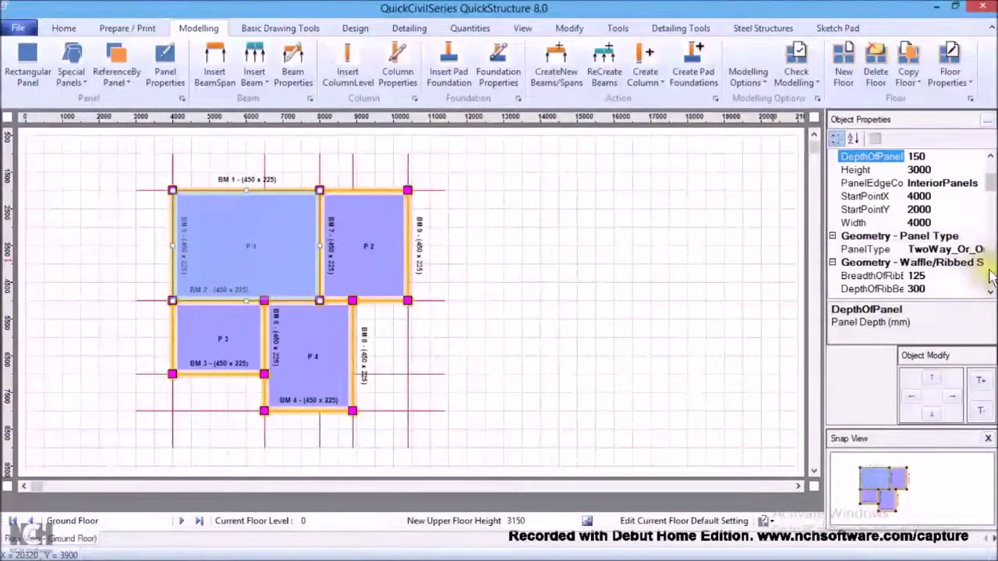
left_click_drag(989, 299, 989, 297)
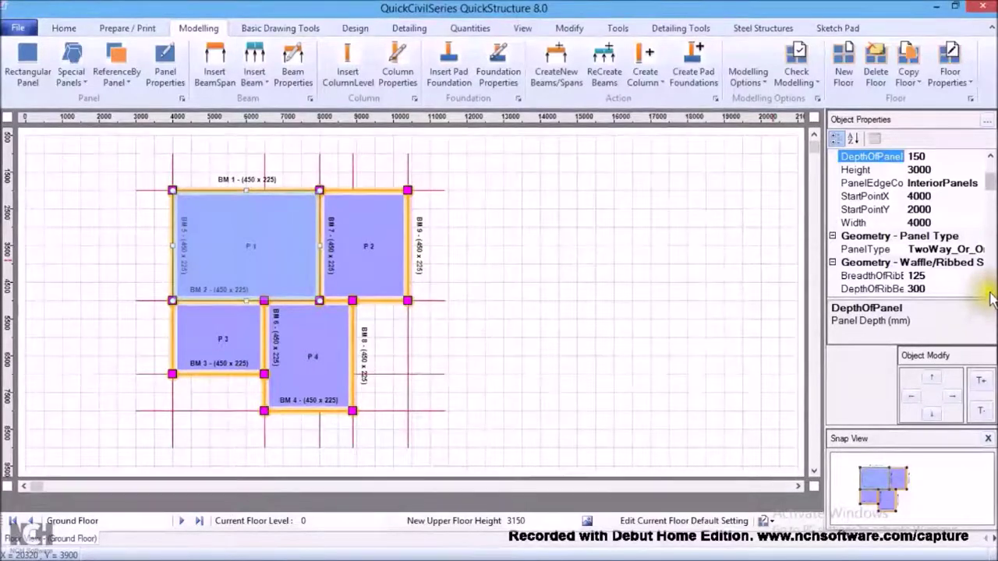
triple_click(990, 296)
left_click(990, 296)
triple_click(990, 296)
triple_click(991, 297)
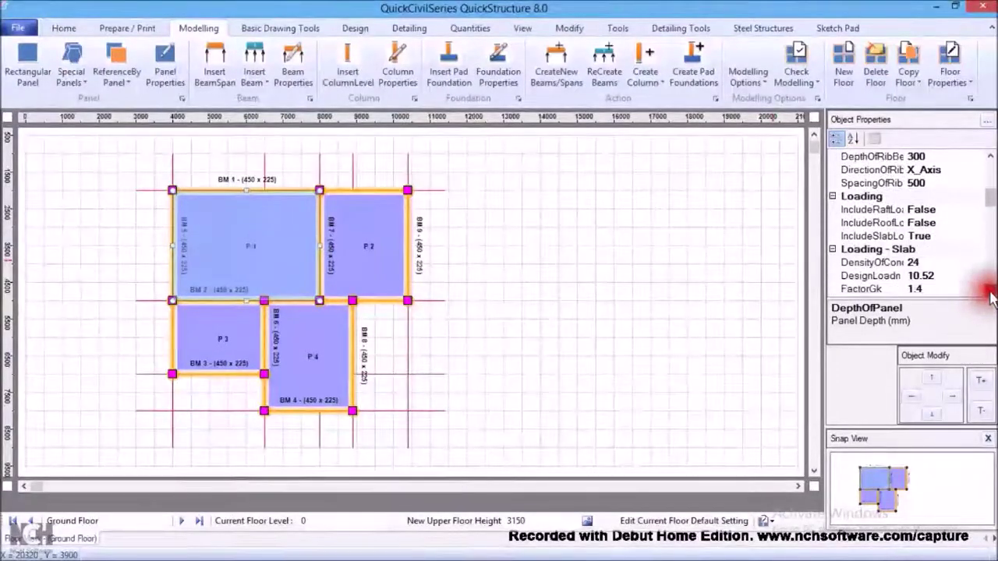
left_click(989, 177)
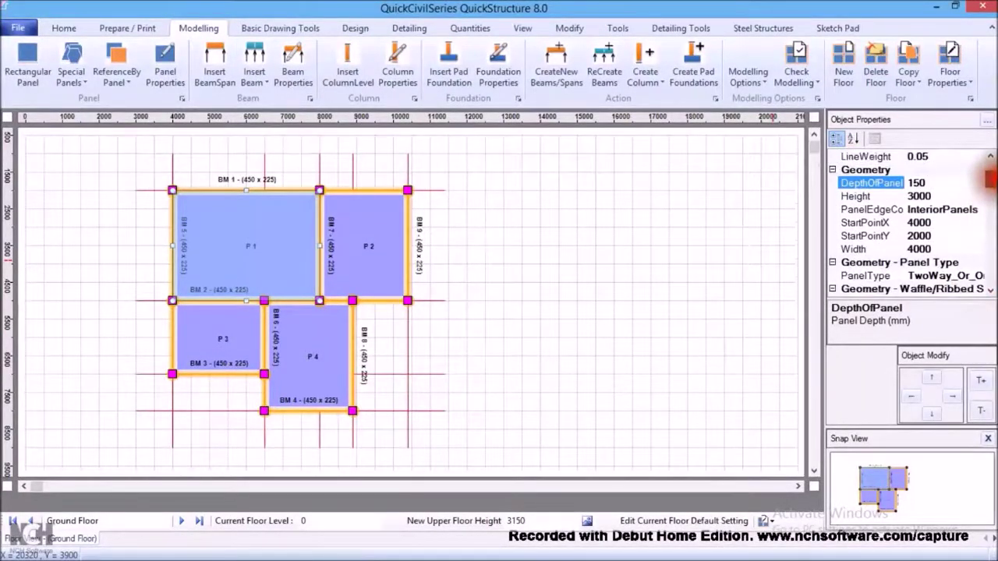
left_click(988, 171)
left_click_drag(991, 163, 991, 173)
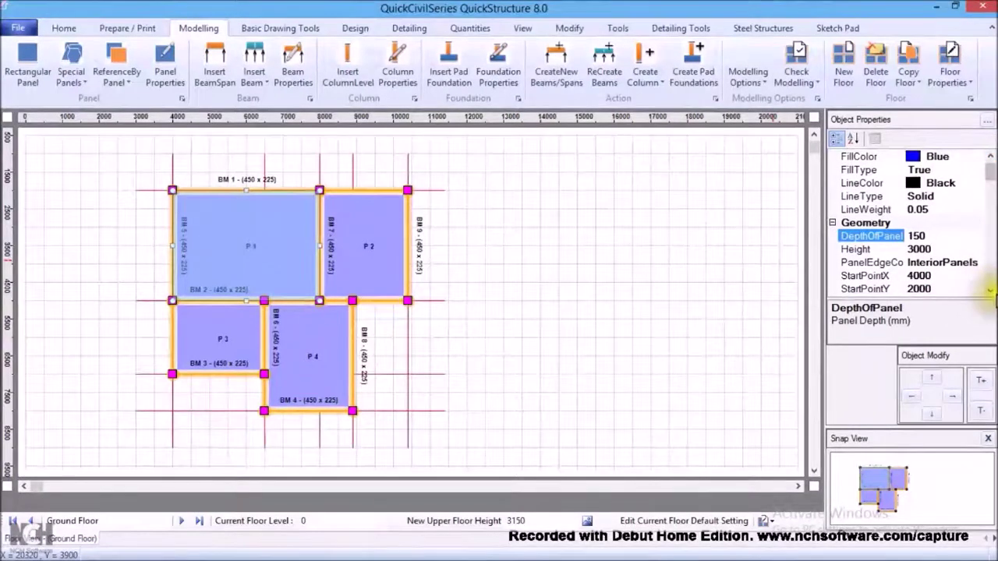
Review the panel types available for panel P 1, from two-way or one-way slab to ribbed slab
left_click(990, 295)
left_click(991, 294)
left_click(990, 294)
left_click(990, 295)
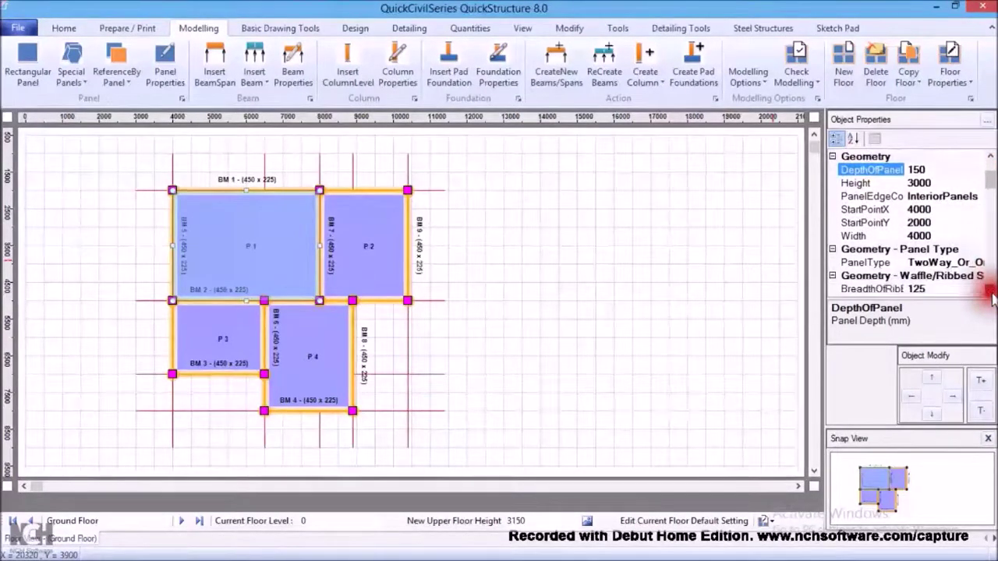
left_click(891, 265)
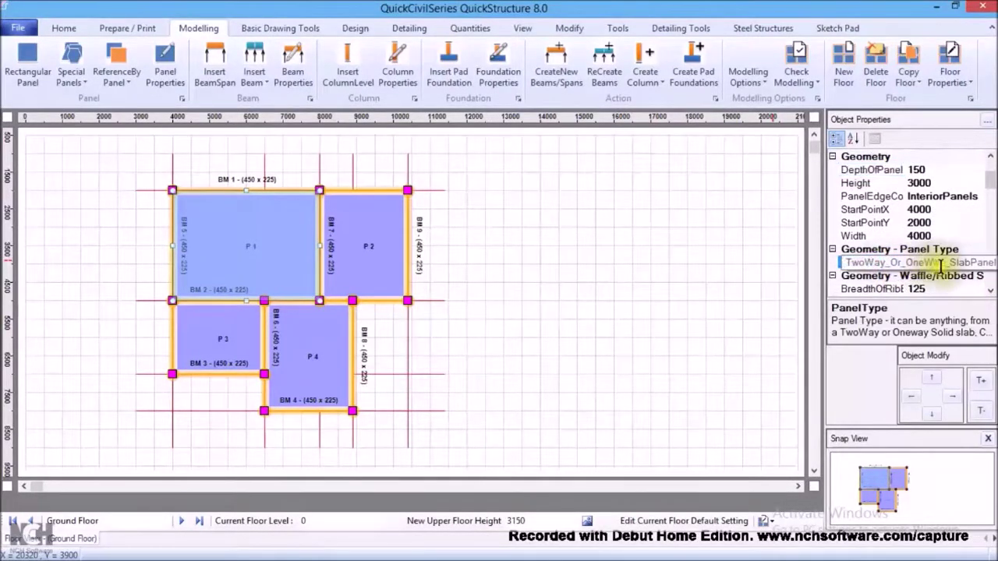
left_click(978, 265)
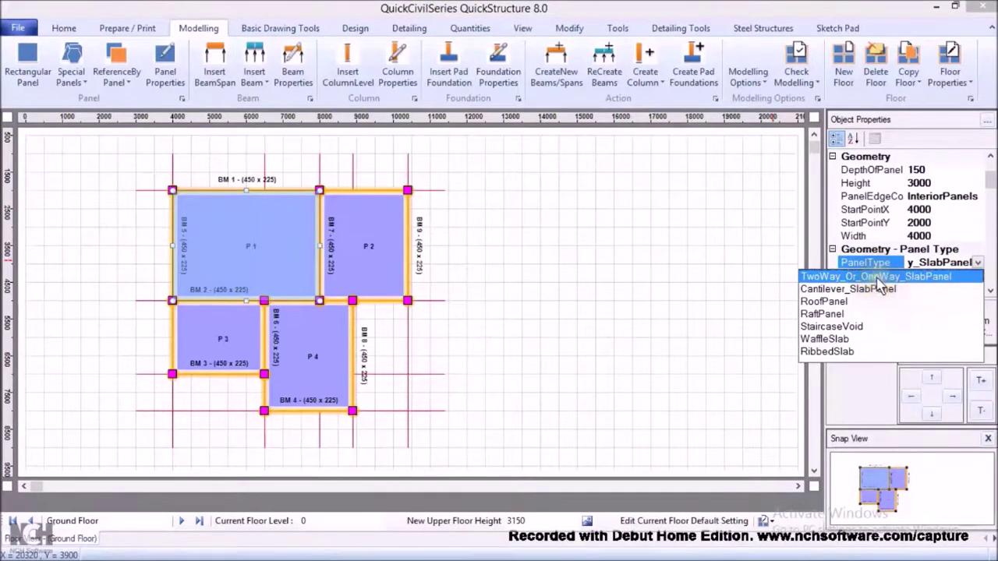
left_click(994, 278)
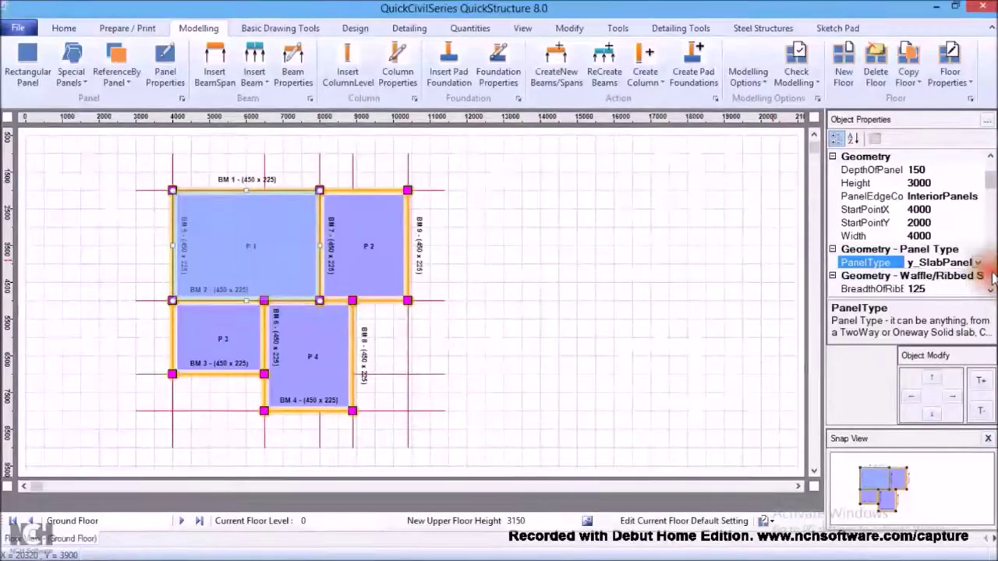
Examine panel P 1's remaining properties, covering slab loading, bottom and top moments and the reinforcement design
left_click(992, 290)
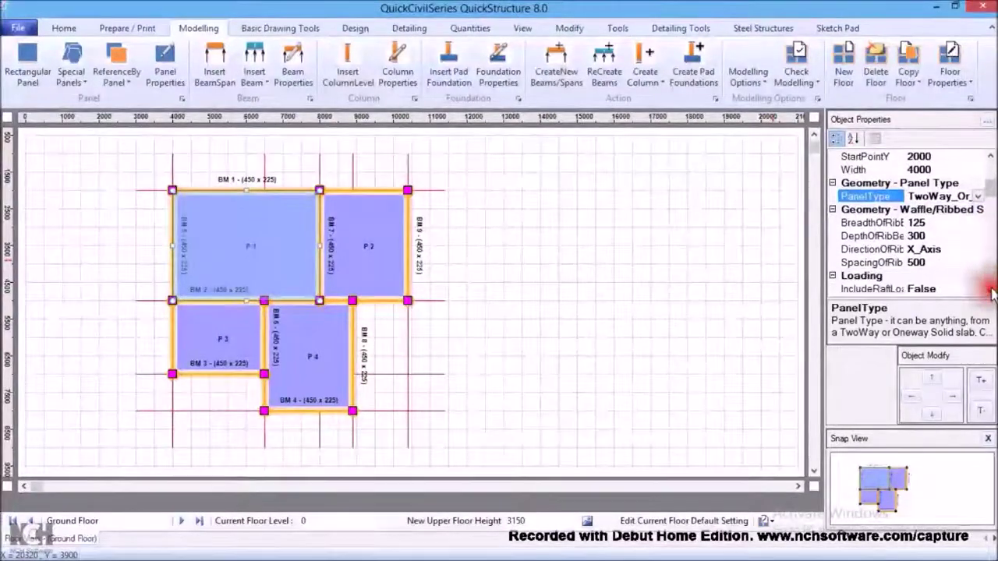
left_click(991, 290)
left_click(992, 290)
left_click(992, 290)
left_click(992, 290)
left_click(992, 290)
left_click(992, 291)
left_click(992, 290)
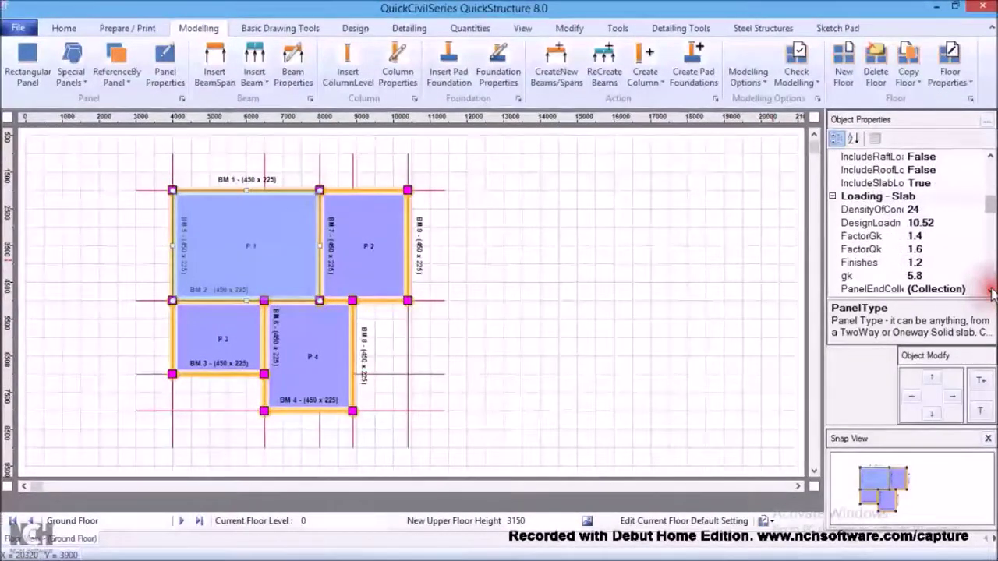
left_click(992, 290)
left_click(992, 290)
left_click(992, 290)
left_click(991, 290)
left_click(992, 290)
left_click(992, 290)
left_click(992, 290)
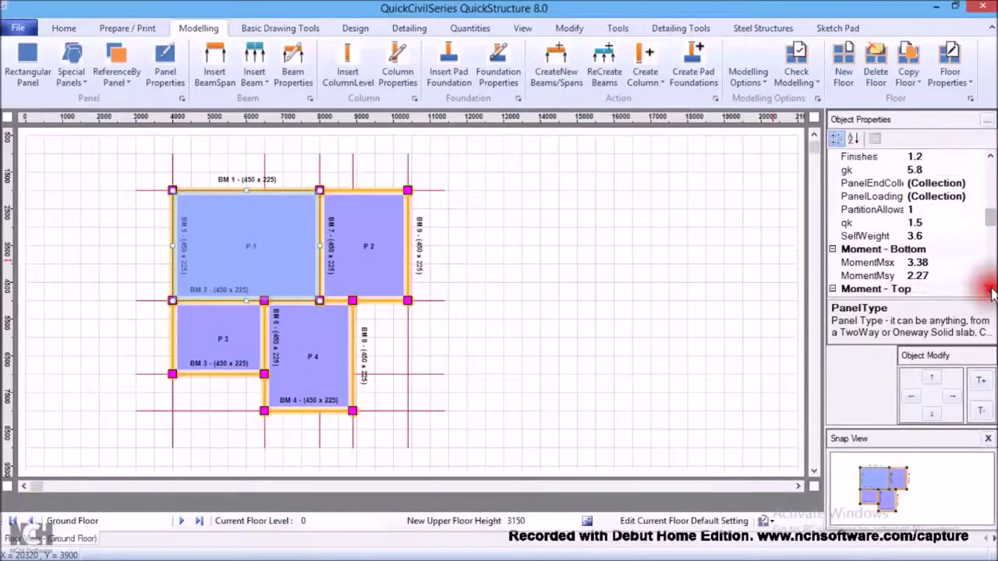
left_click(992, 290)
left_click(992, 290)
left_click(992, 290)
left_click(992, 290)
left_click(992, 290)
left_click(991, 290)
left_click(992, 290)
left_click(992, 290)
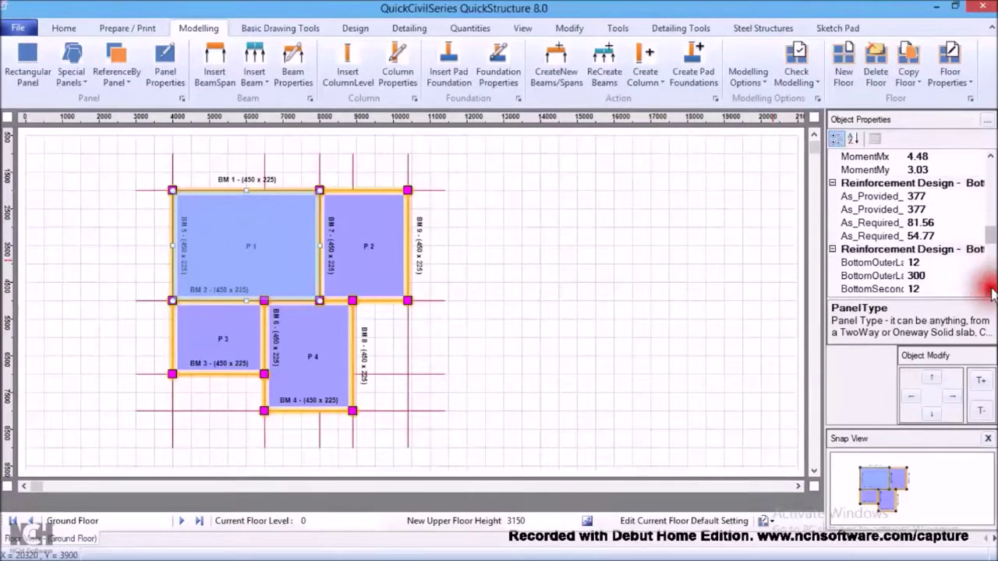
left_click(992, 290)
left_click(992, 290)
left_click(992, 290)
left_click(991, 291)
left_click(992, 290)
left_click(992, 290)
left_click(992, 290)
left_click(992, 290)
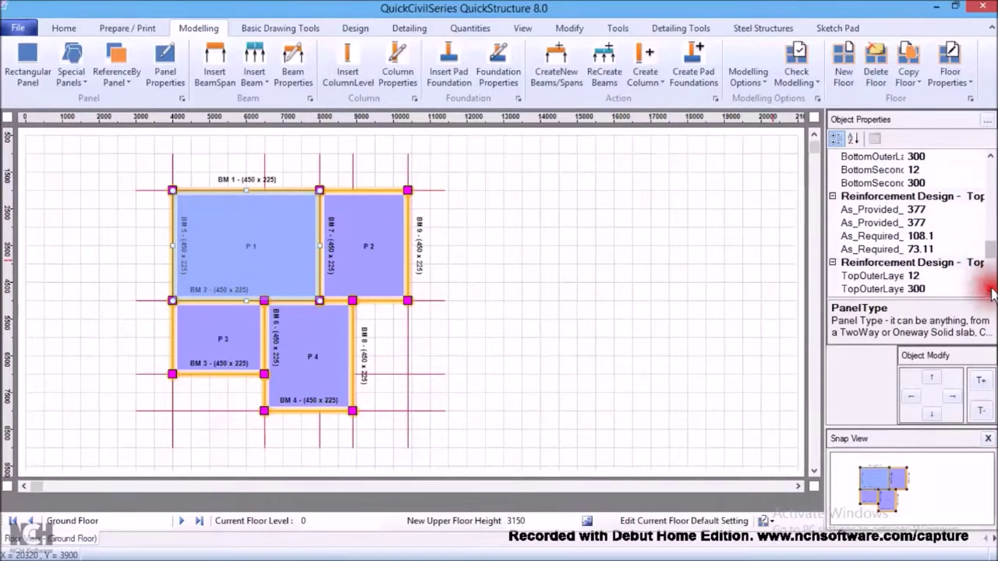
left_click(992, 290)
left_click(992, 290)
left_click_drag(992, 261, 989, 142)
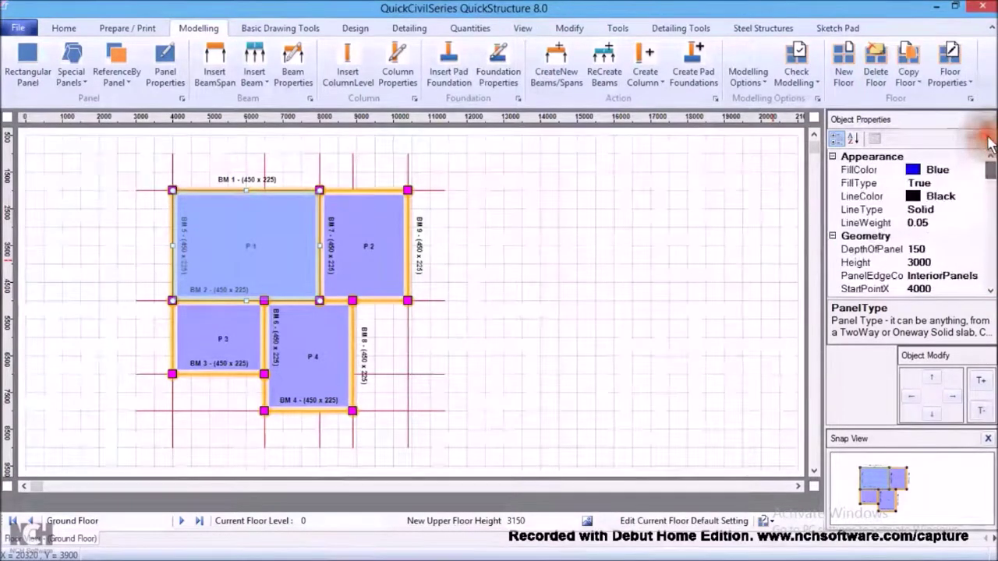
Set the edge condition of panel P 1 to Two_Adjacent_Edges_Discontinuous
left_click(961, 278)
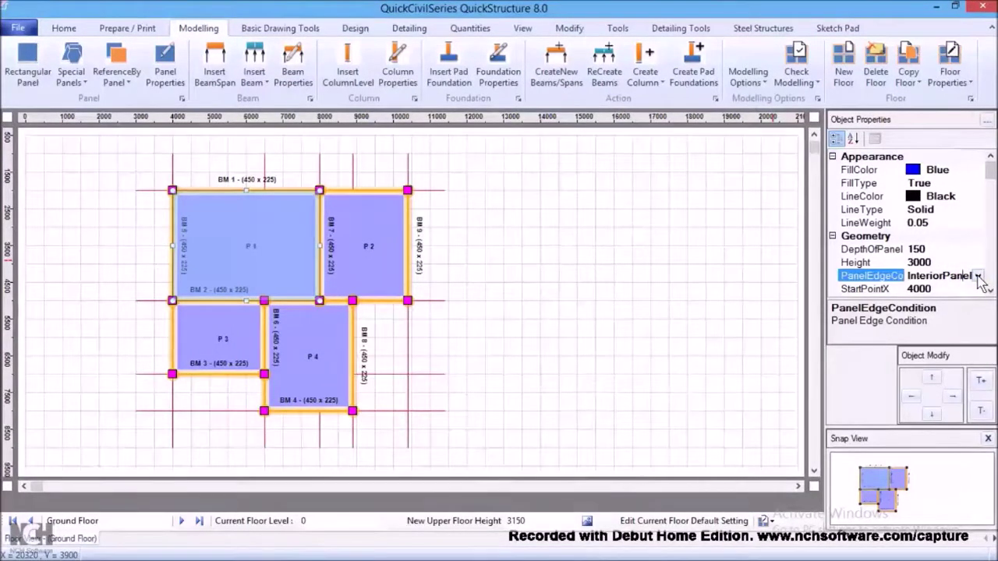
left_click(978, 276)
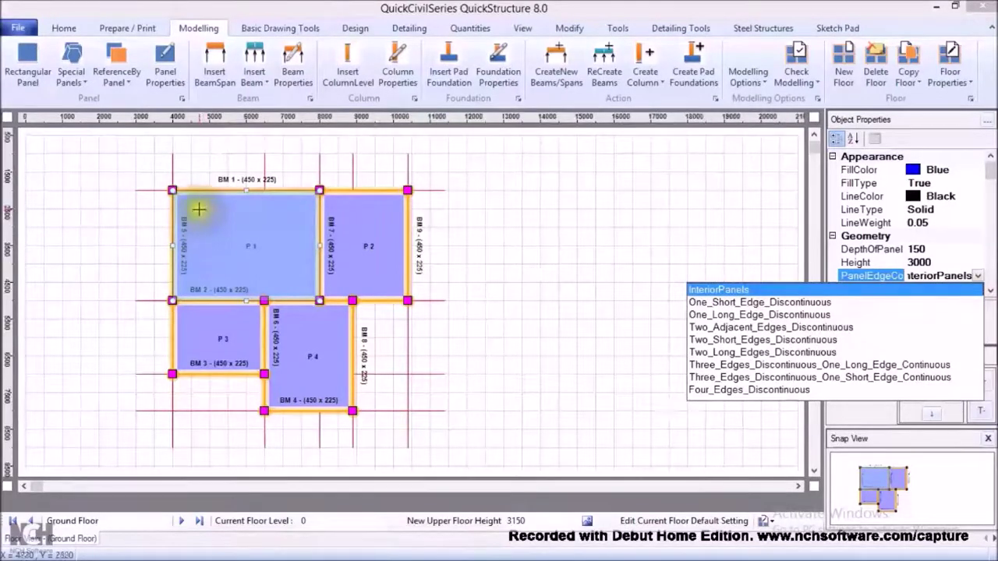
left_click(755, 327)
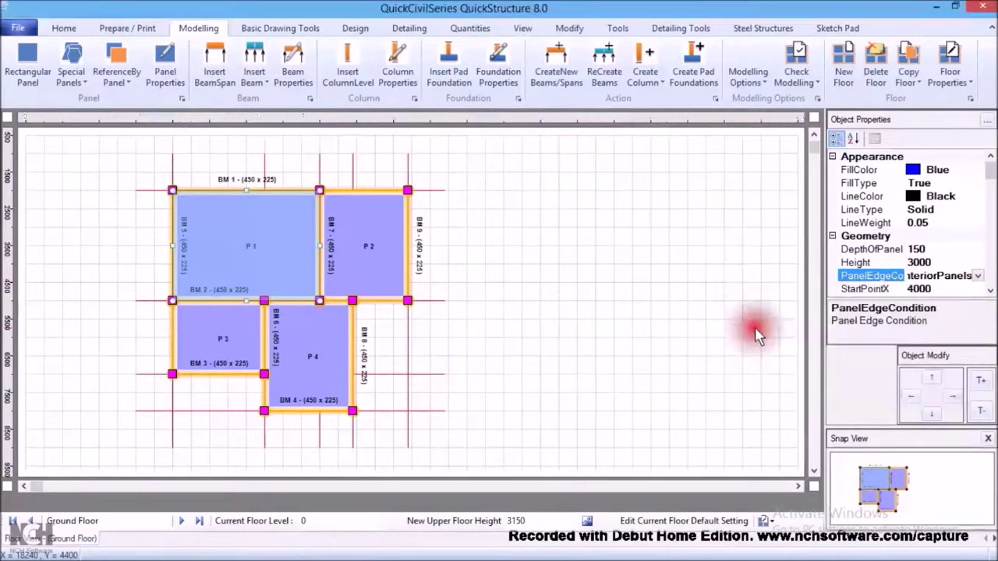
Set the edge condition of panel P 2 on the ground floor to Two_Adjacent_Edges_Discontinuous
left_click(372, 215)
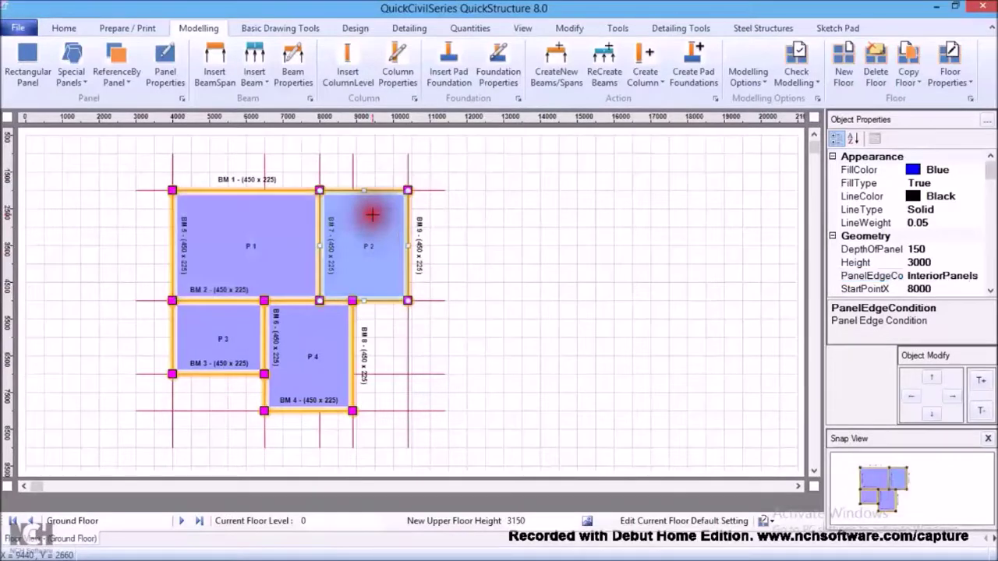
left_click(967, 277)
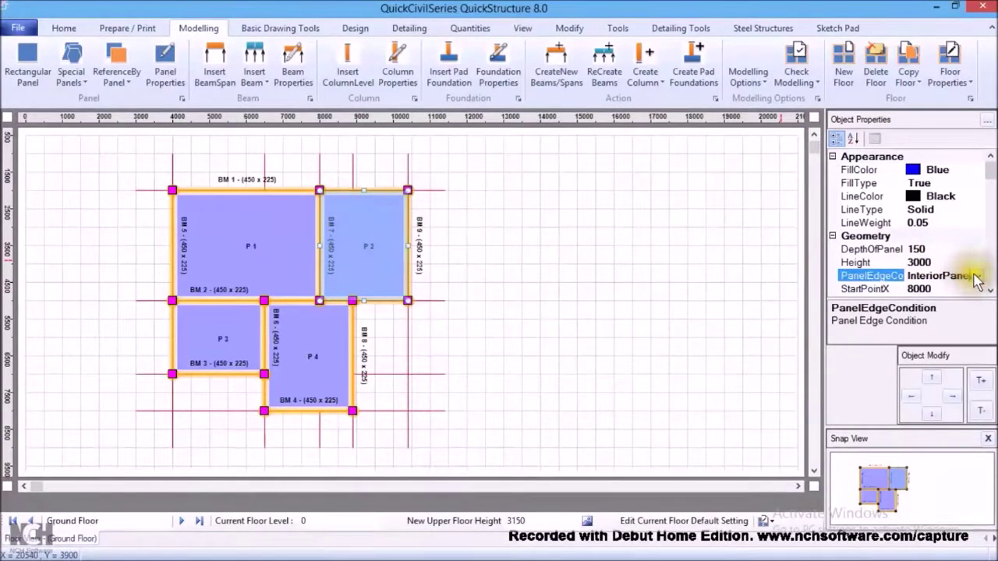
left_click(977, 277)
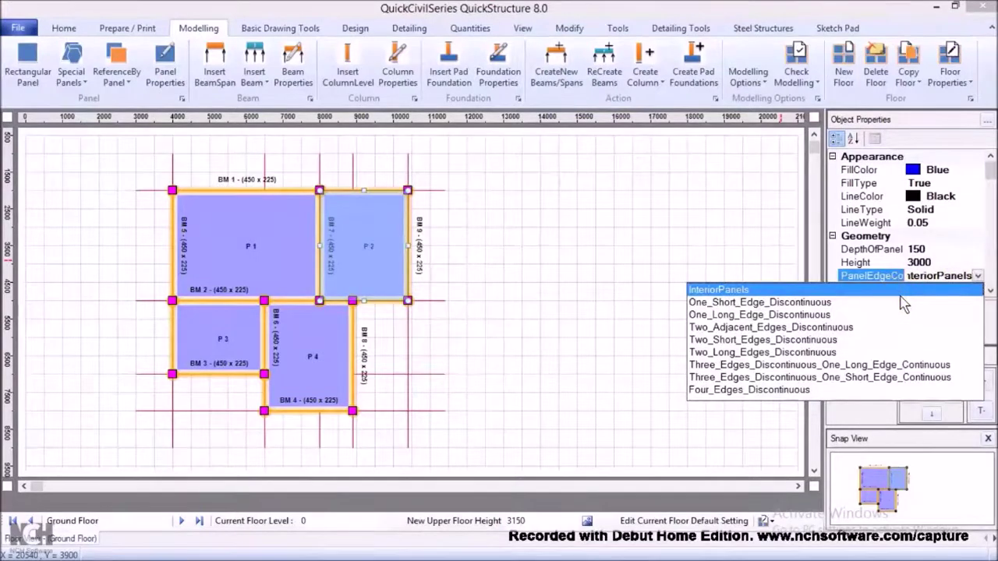
left_click(778, 328)
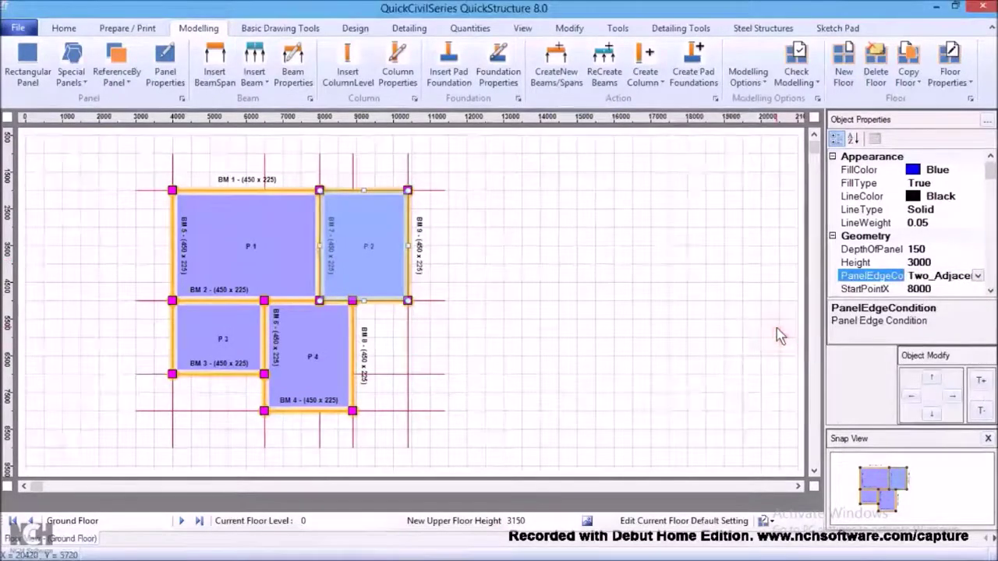
Set the edge condition of panel P 4 on the ground floor to Two_Adjacent_Edges_Discontinuous
left_click(327, 352)
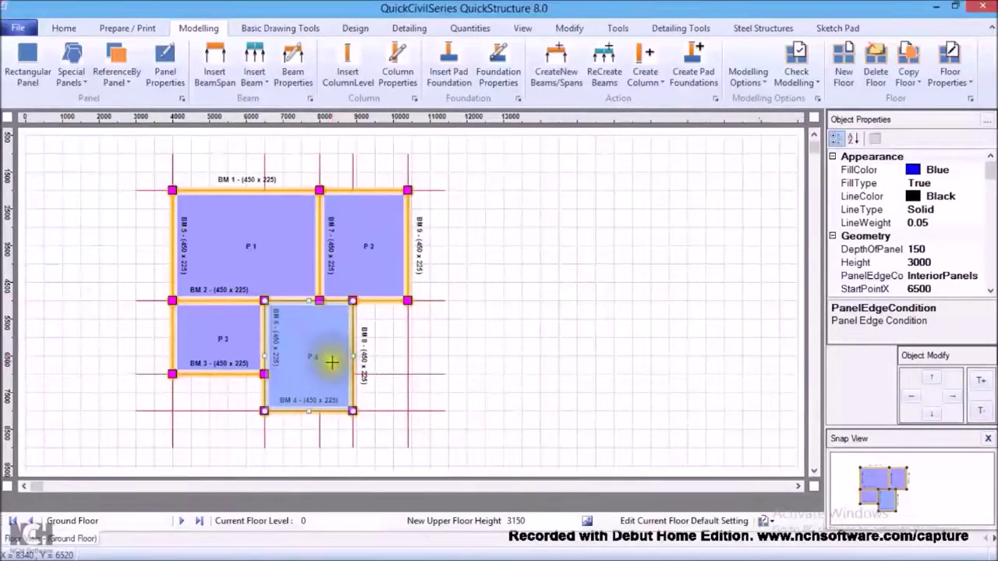
left_click(330, 356)
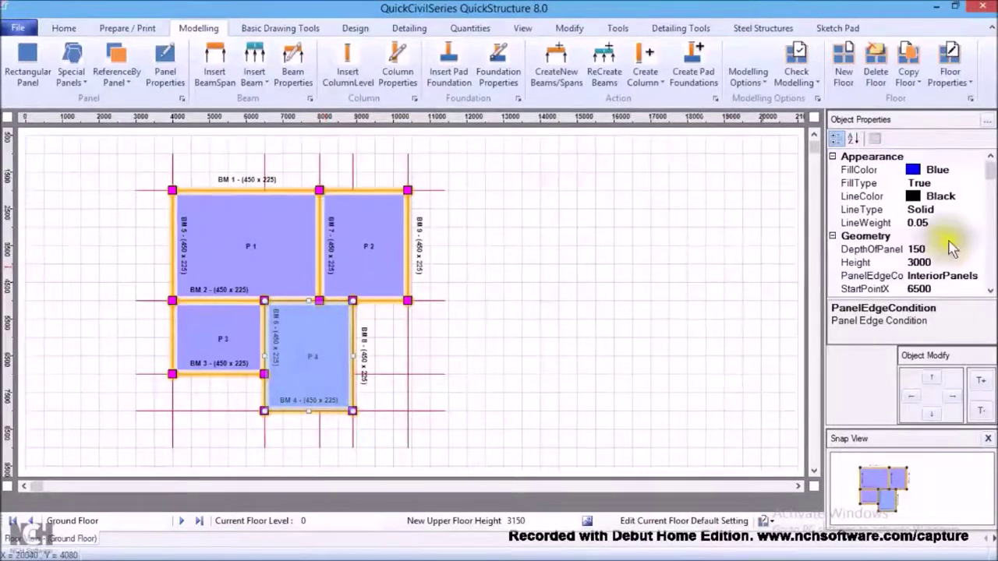
left_click(975, 276)
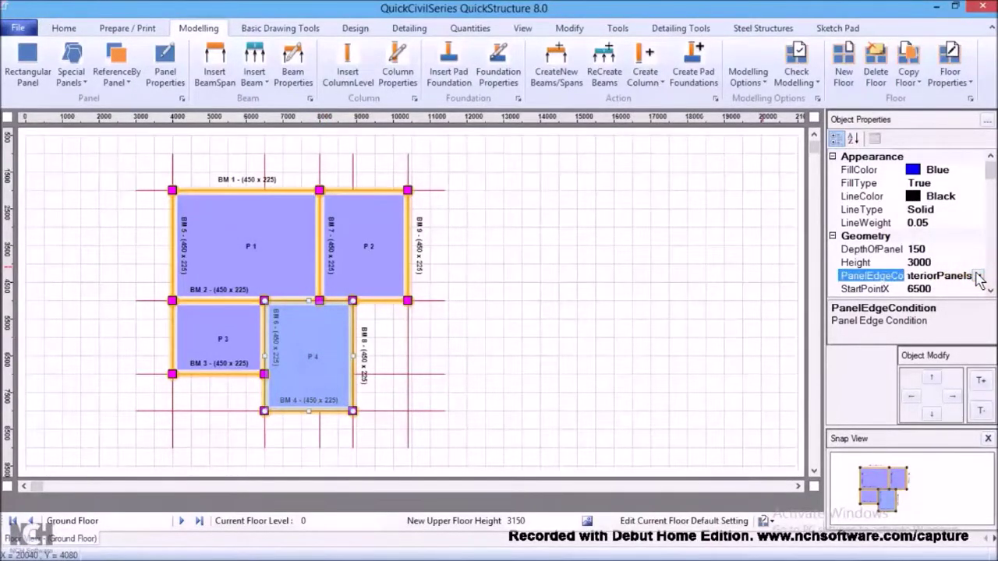
left_click(978, 277)
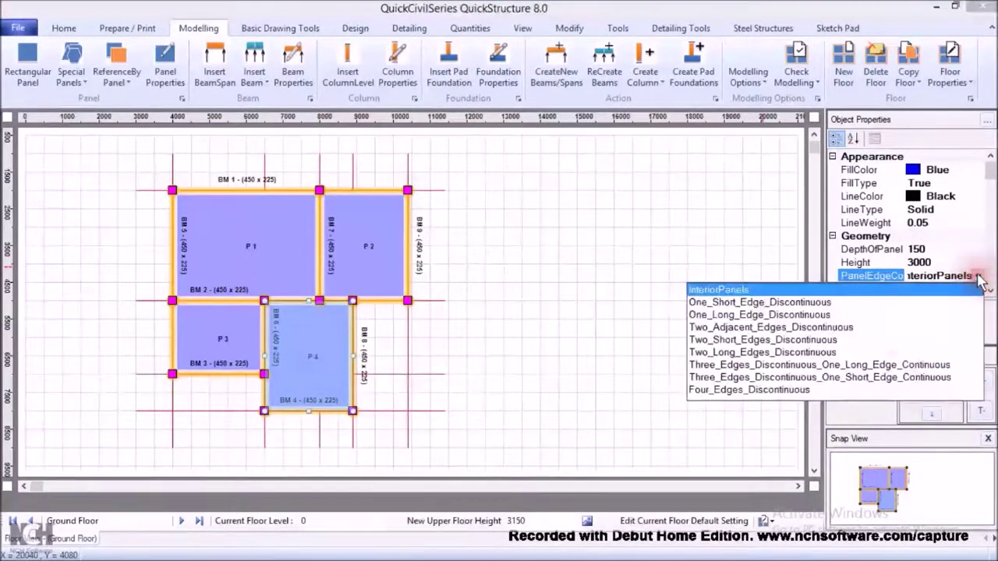
left_click(763, 327)
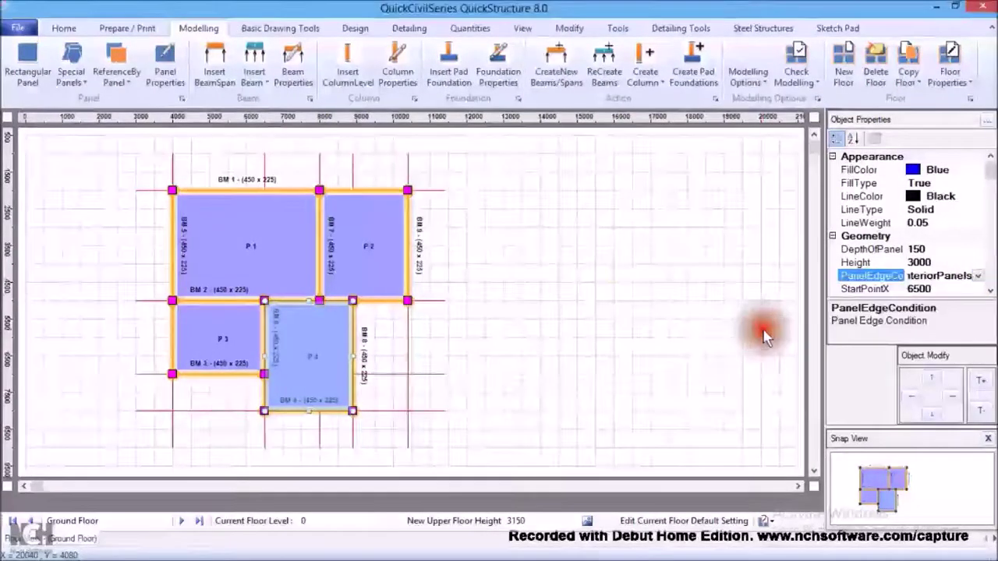
Set the edge condition of panel P 3 on the ground floor to Two_Adjacent_Edges_Discontinuous
left_click(211, 334)
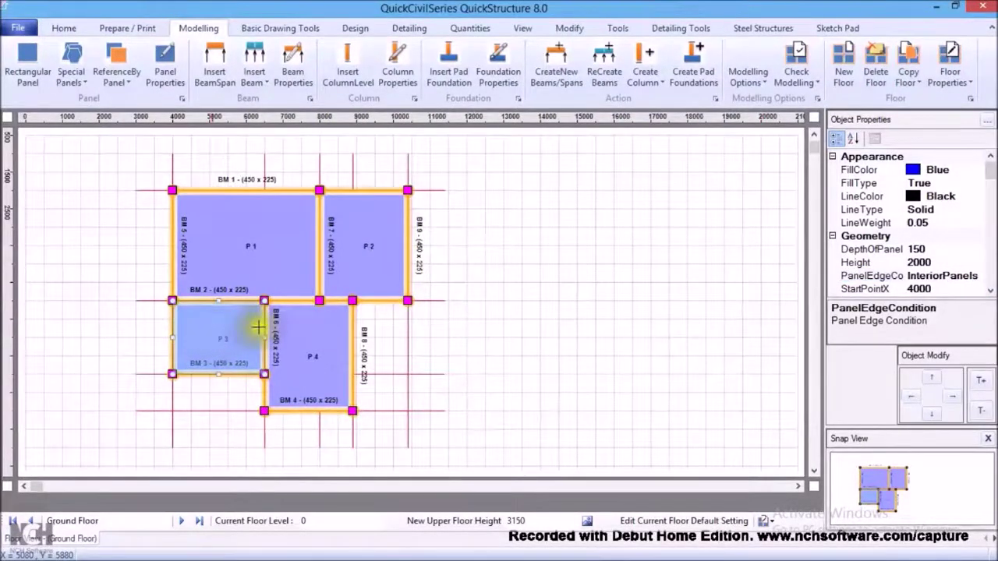
left_click(981, 279)
left_click(979, 277)
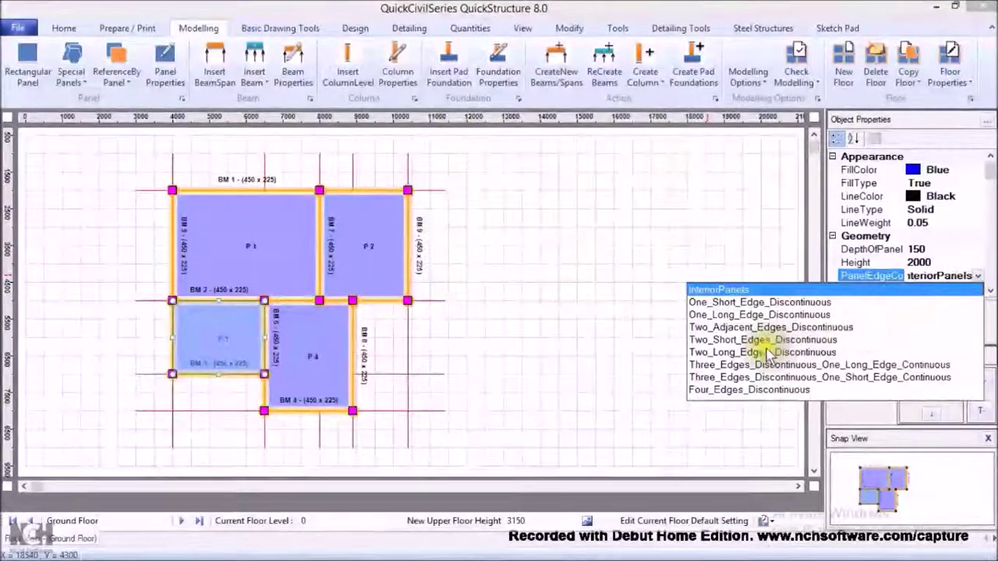
left_click(719, 328)
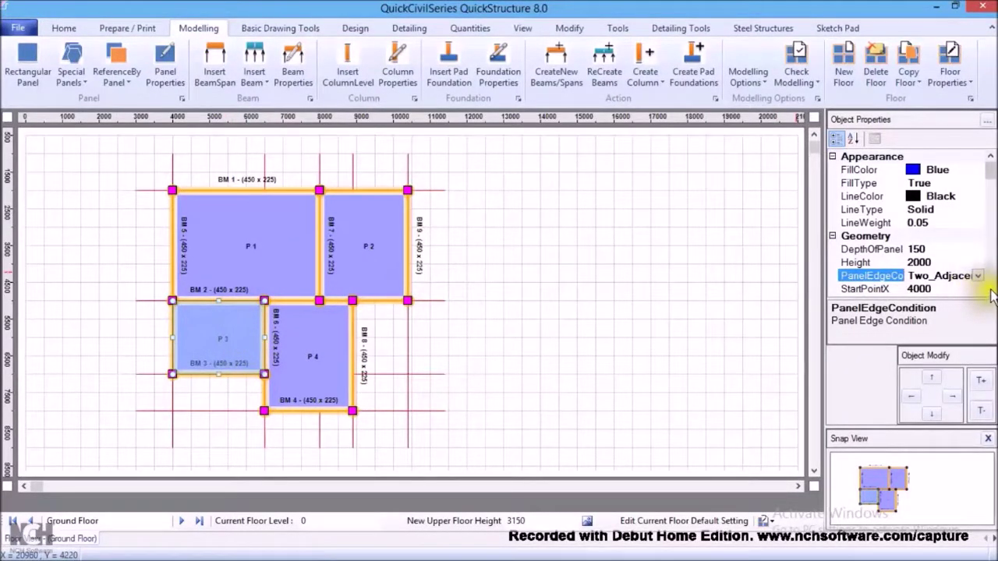
Change the panel type of ground floor panel P 3 to StaircaseVoid and deselect the panel
scroll(991, 295, "down", 5)
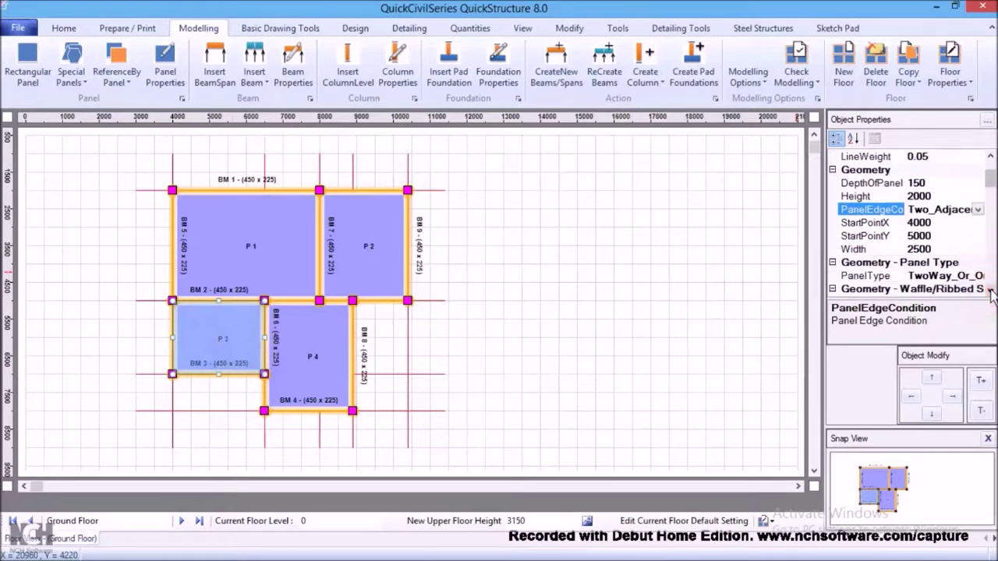
left_click(981, 277)
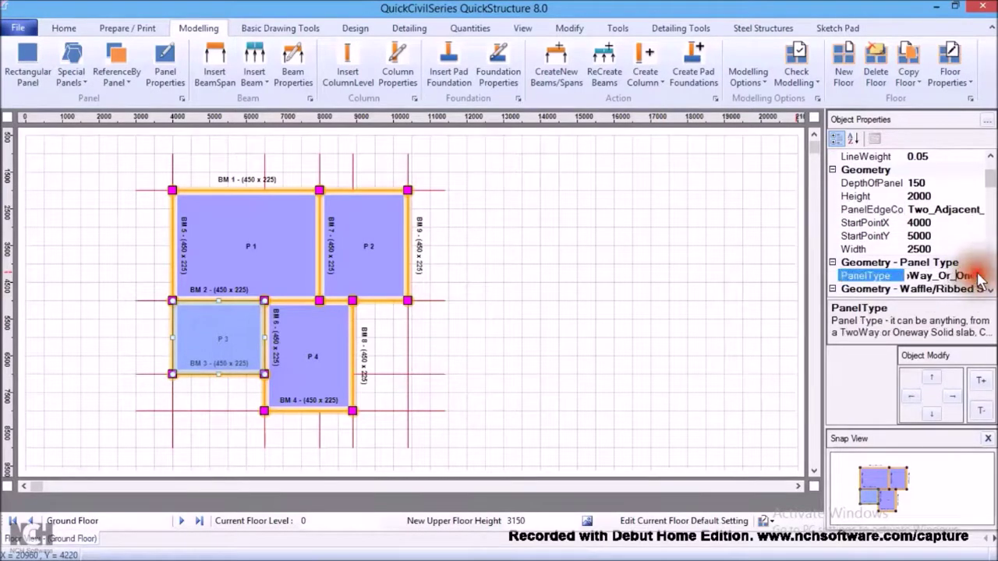
left_click(980, 278)
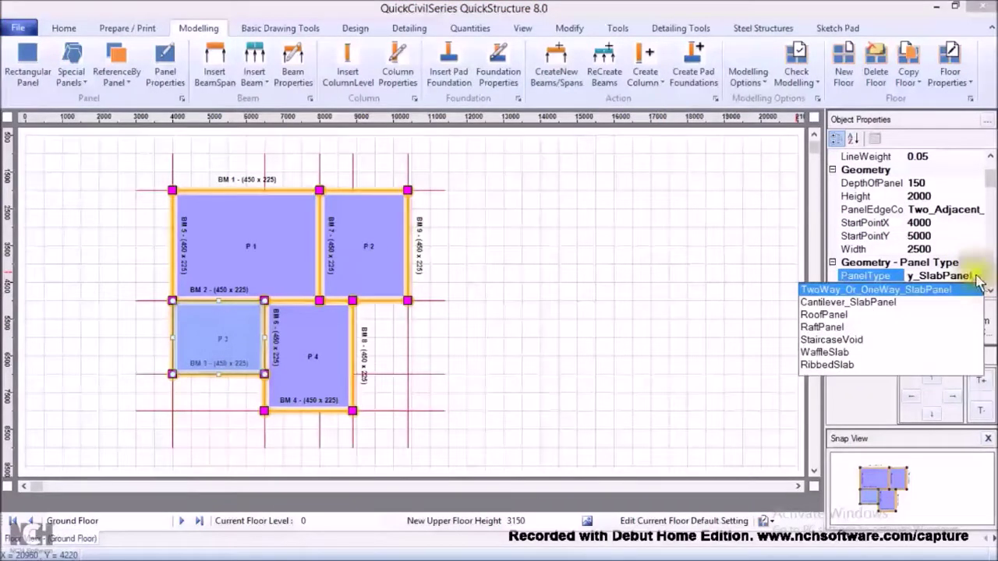
left_click(831, 340)
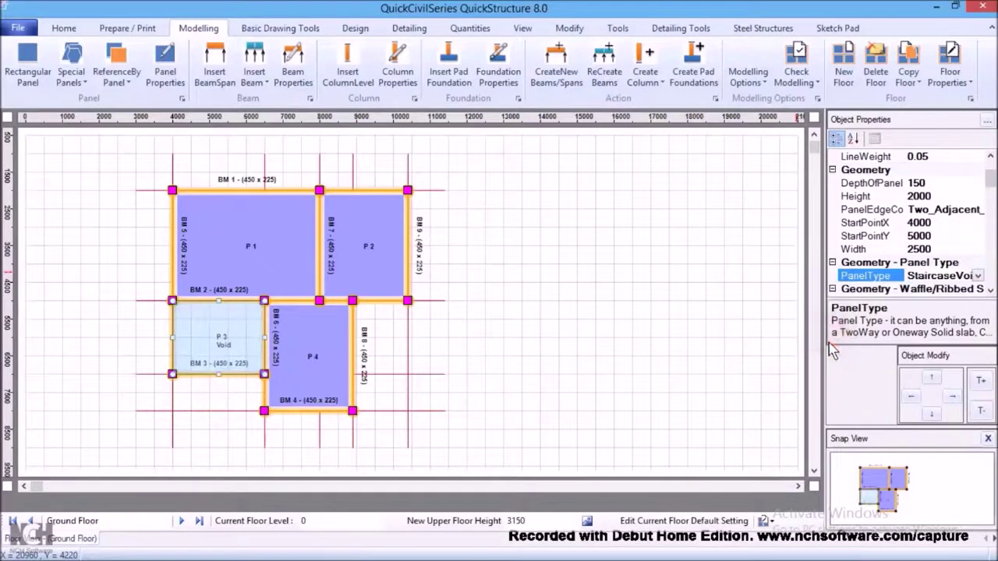
left_click(462, 337)
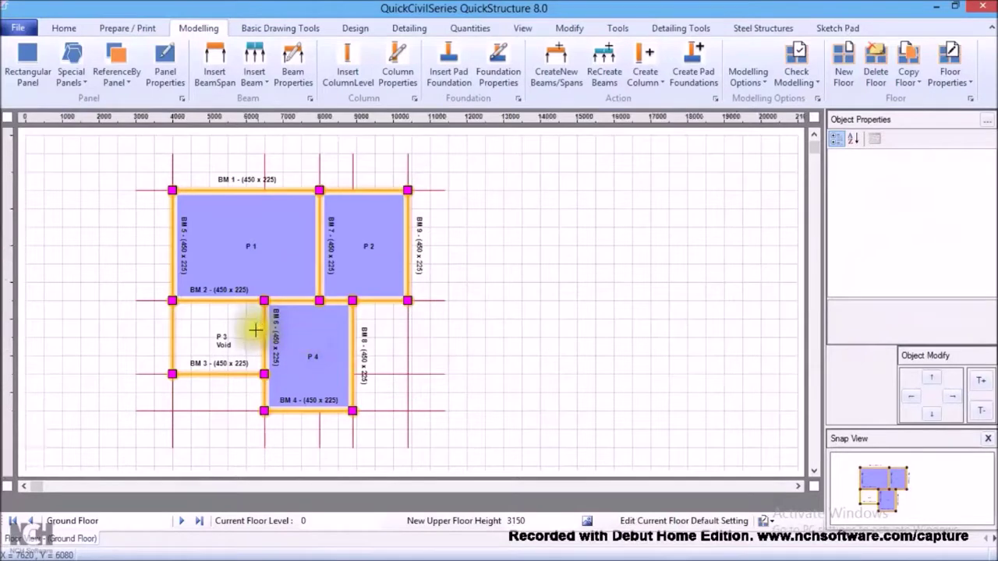
Go to the First Floor and change the panel type of panel P 3 to StaircaseVoid
left_click(181, 521)
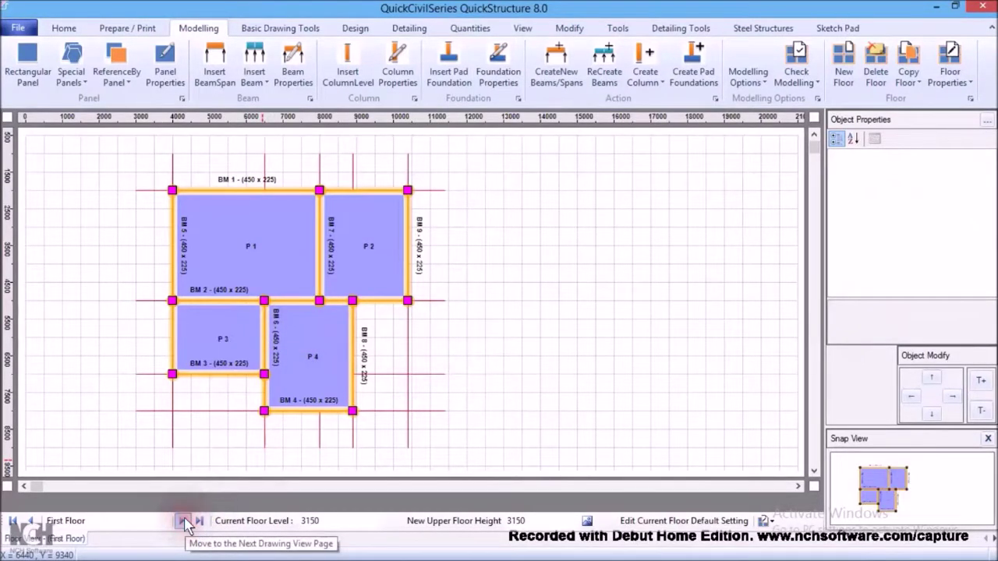
left_click(224, 327)
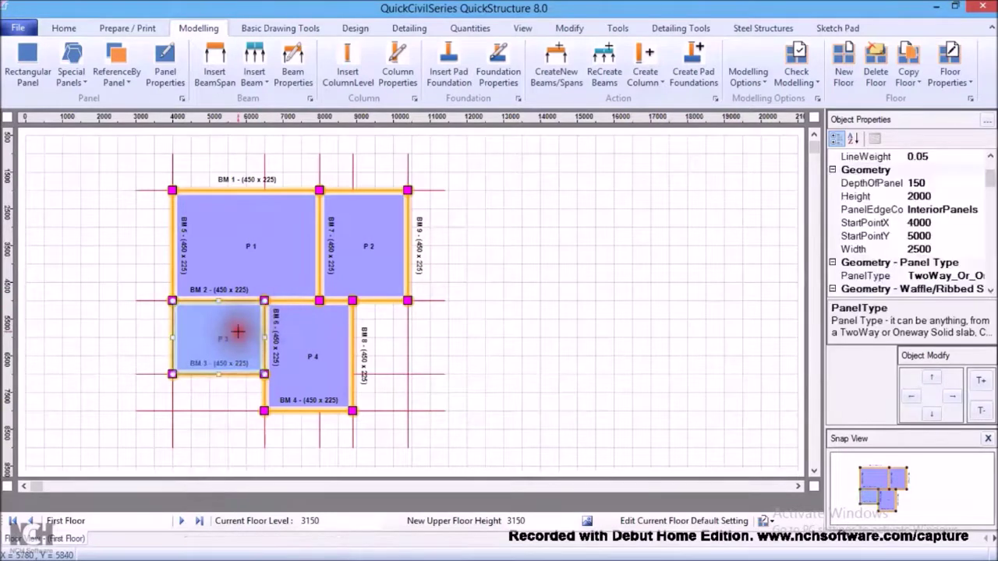
left_click(987, 279)
left_click(977, 276)
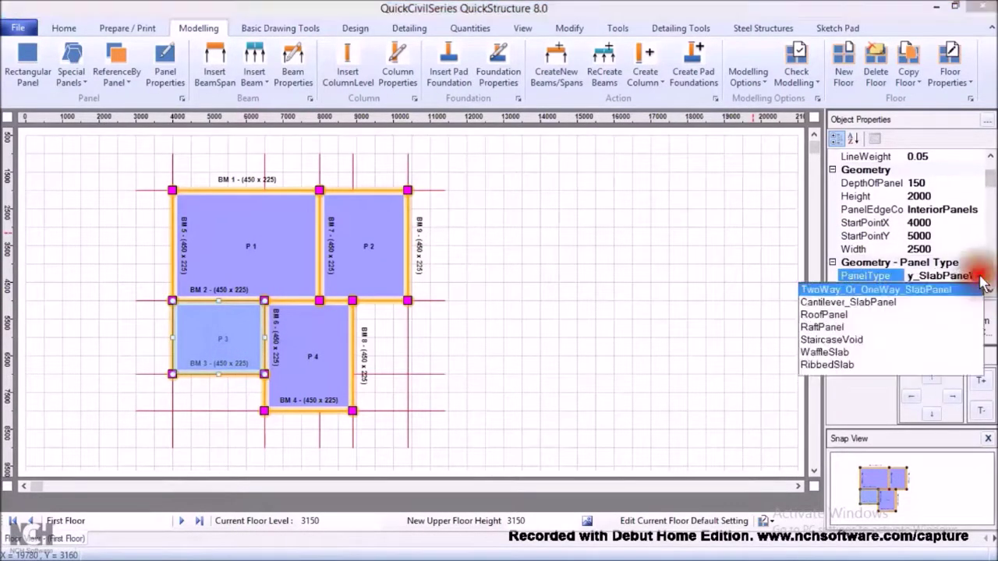
left_click(833, 340)
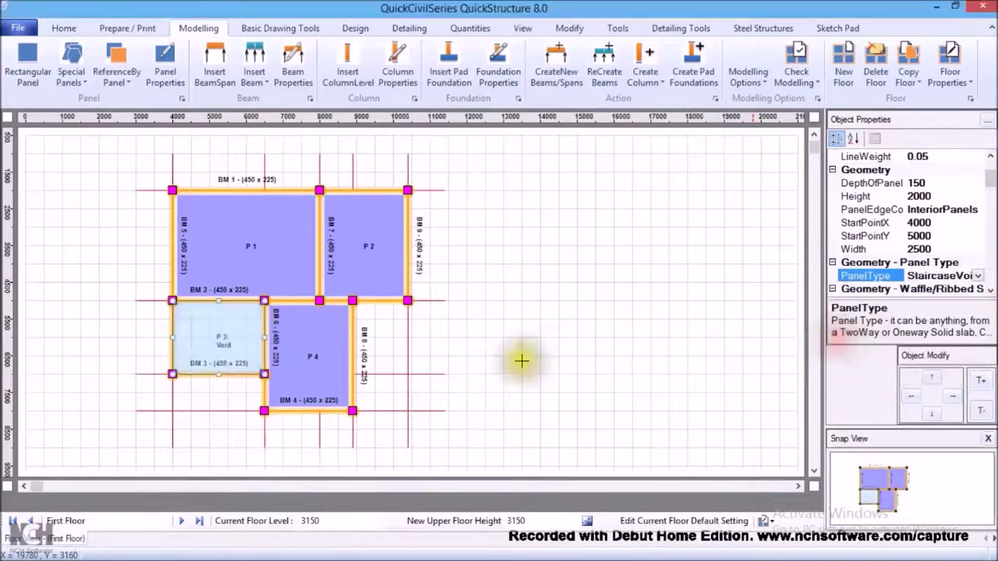
Go to the Second Floor and change the panel type of panel P 3 to StaircaseVoid
left_click(181, 521)
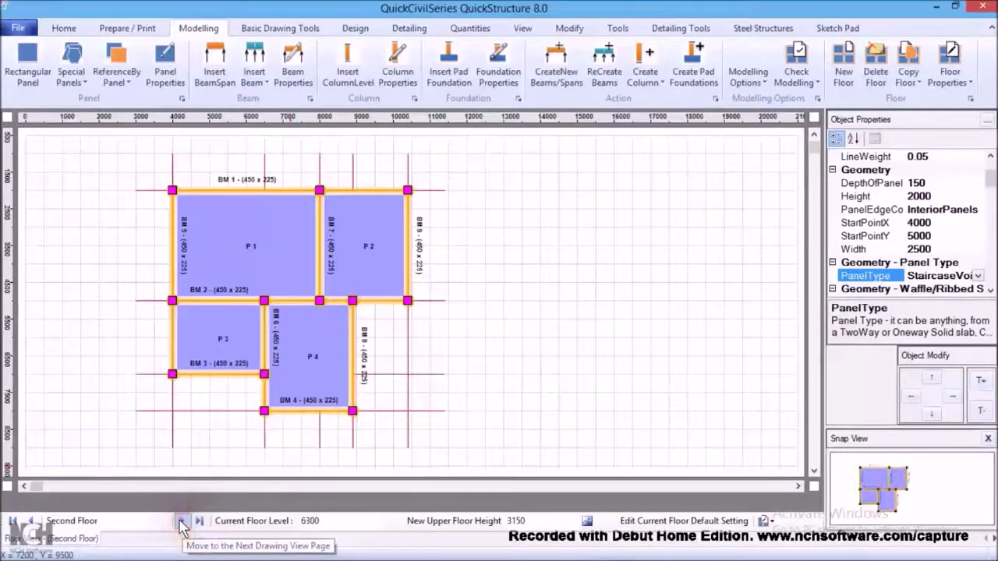
left_click(979, 276)
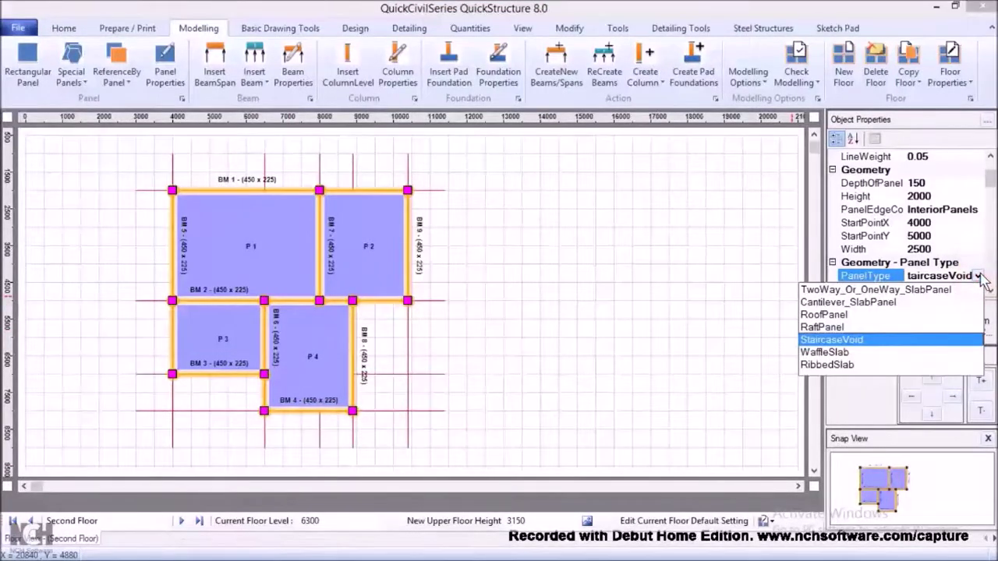
left_click(904, 340)
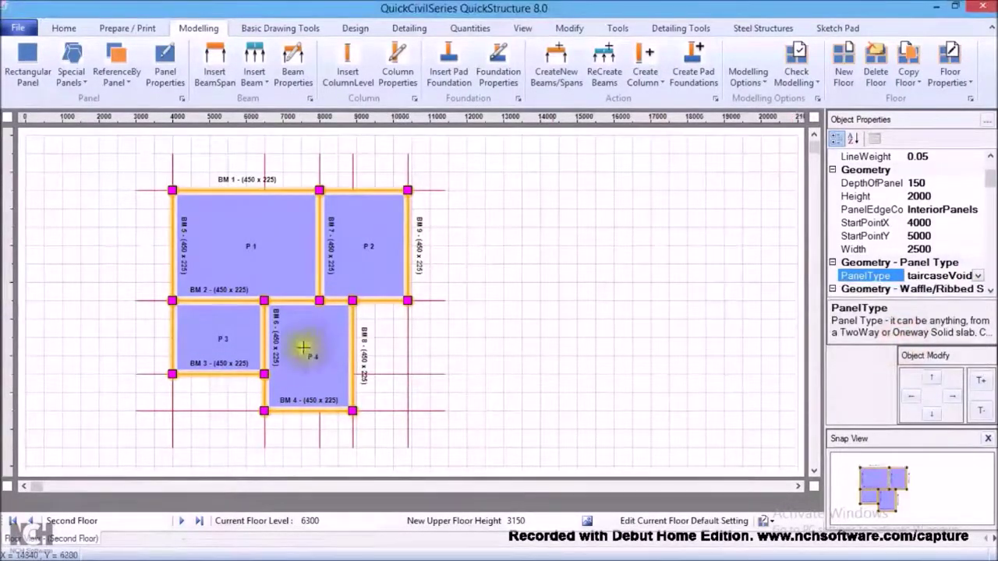
left_click(245, 345)
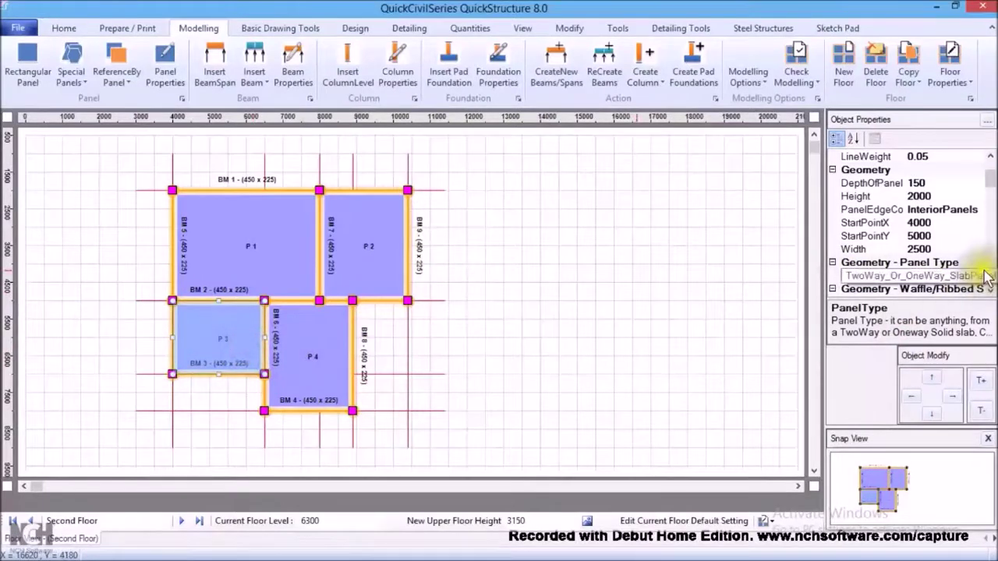
left_click(986, 277)
left_click(979, 277)
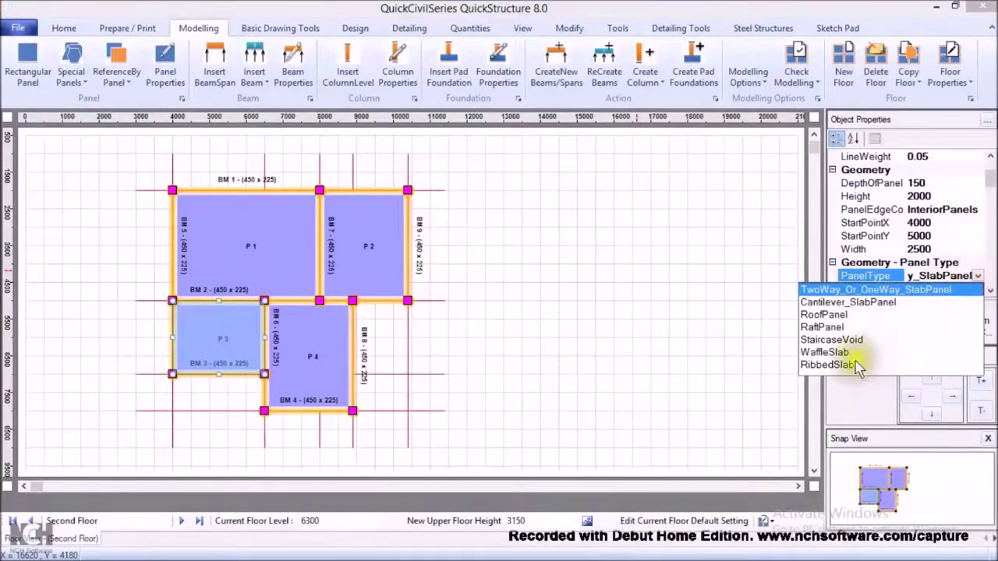
left_click(833, 339)
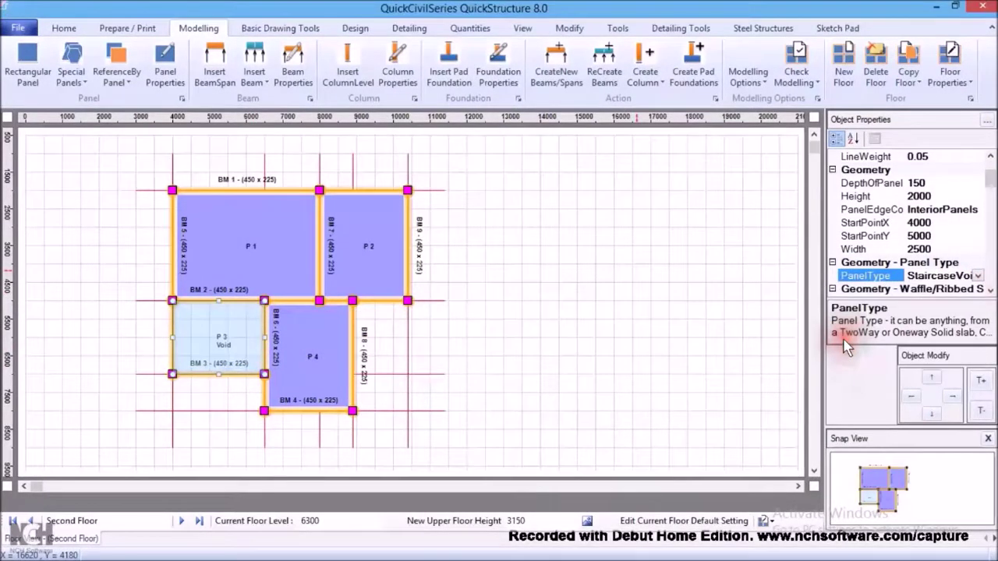
Check the Roof Level plan and step back down through the floors to the Ground Floor
left_click(182, 520)
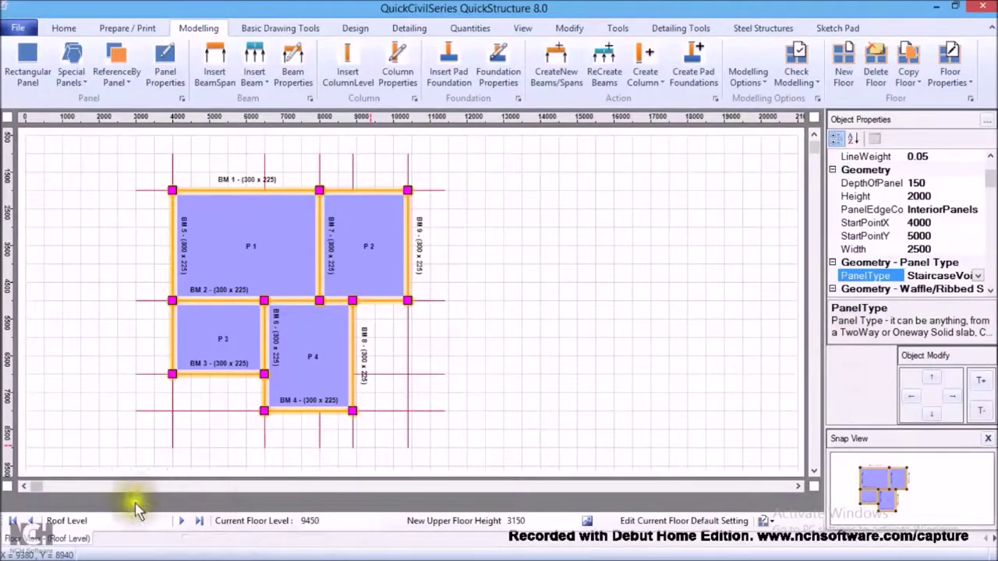
left_click(33, 521)
left_click(33, 522)
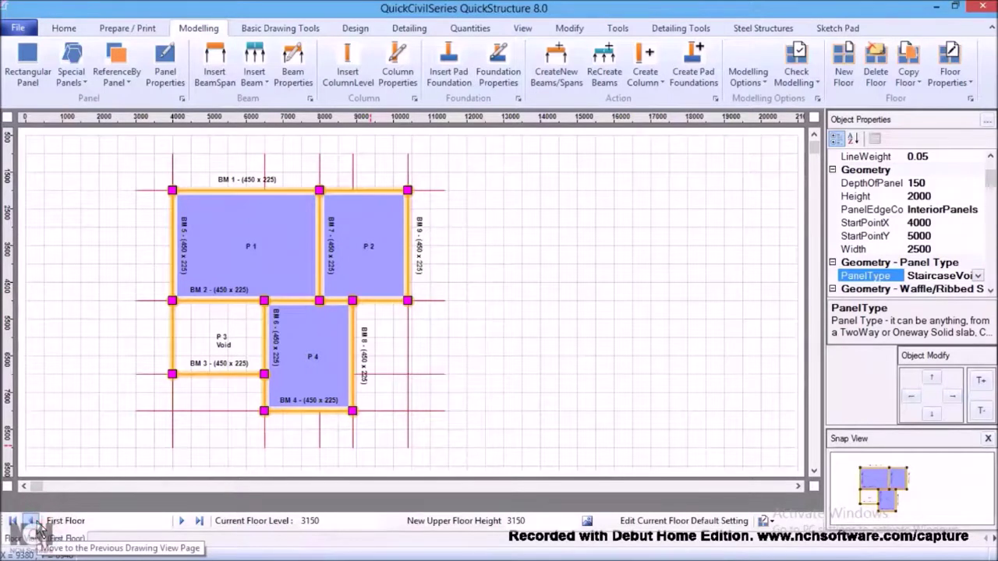
left_click(33, 522)
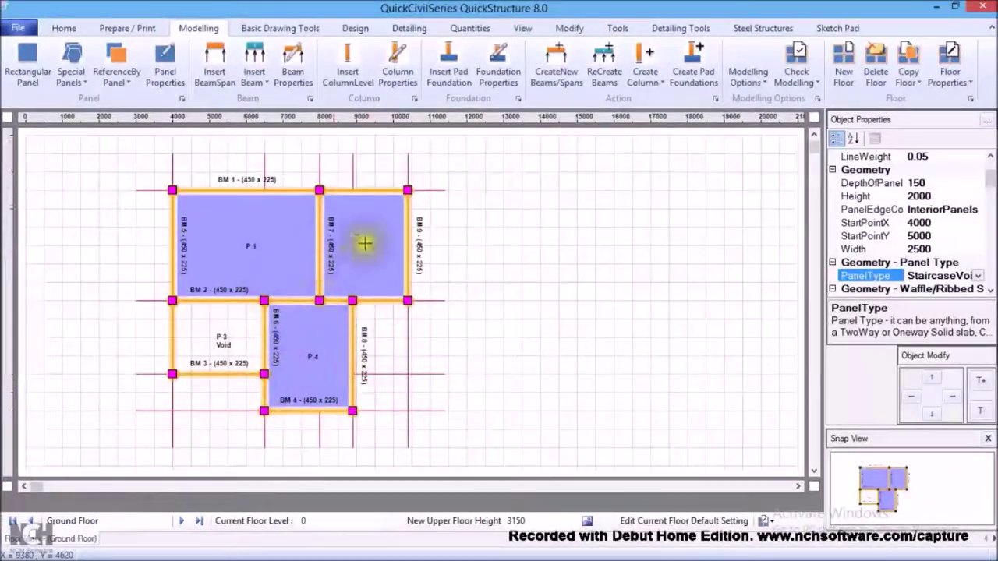
Select beam BM 9 beside panel P 2, review its breadth and depth properties, and deselect it
left_click(406, 262)
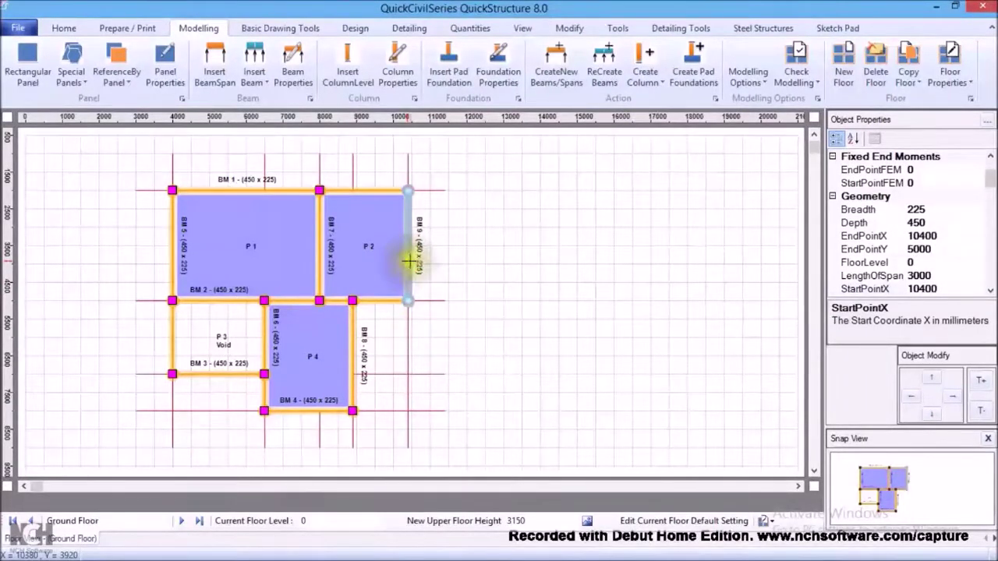
left_click(926, 223)
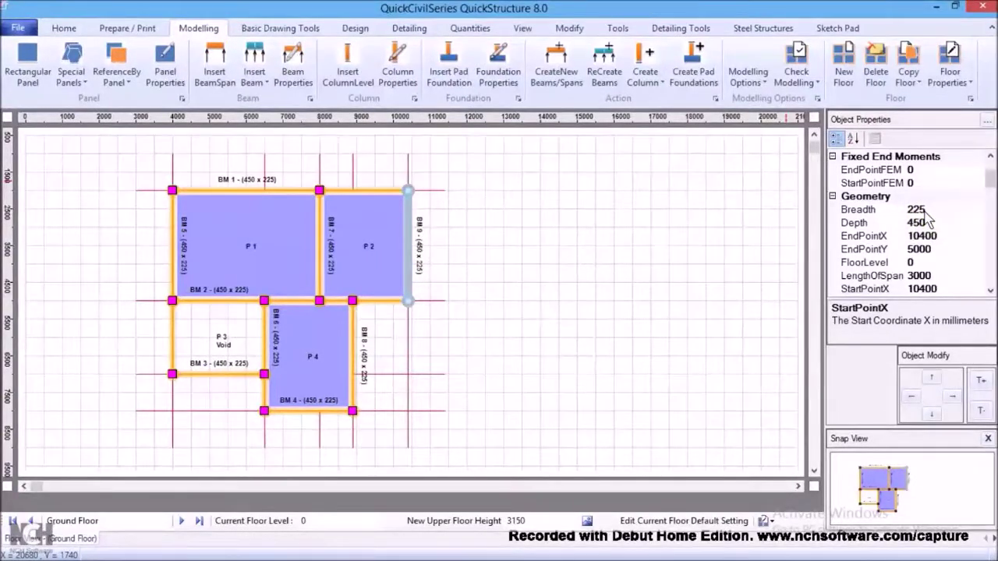
left_click(925, 223)
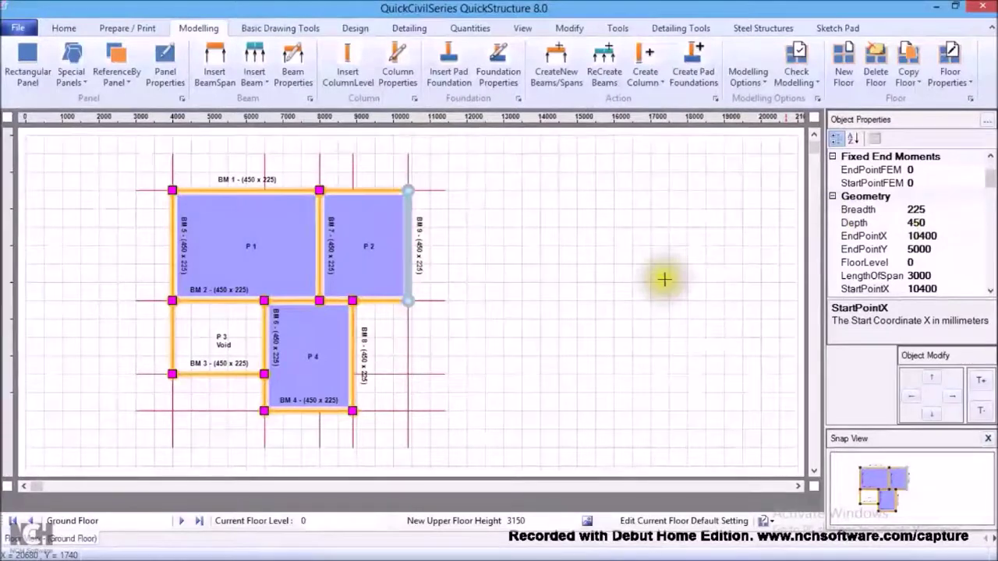
left_click(488, 309)
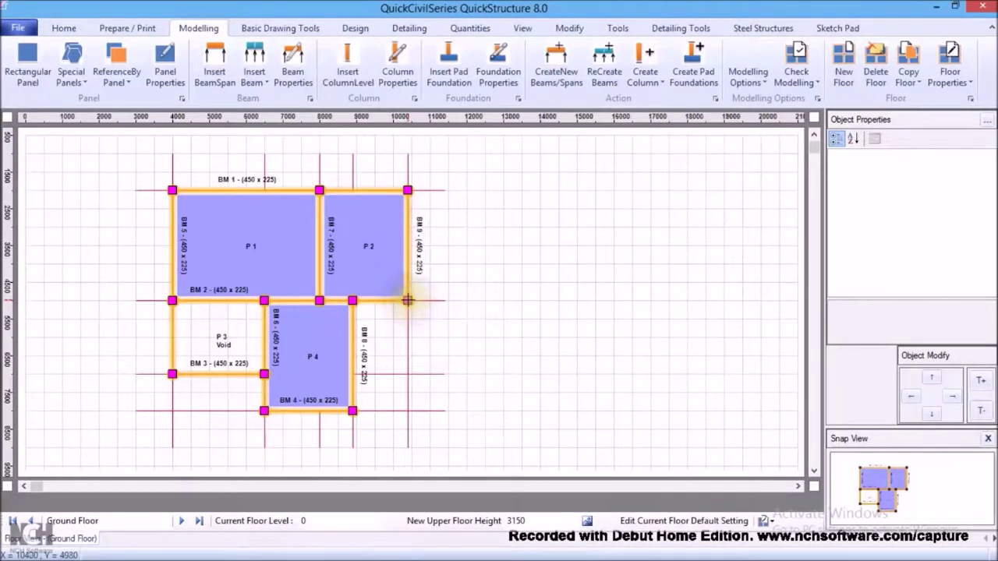
Go to the First Floor, select the column at the outer corner where beams BM 4 and BM 8 meet, and review its height and width
left_click(407, 301)
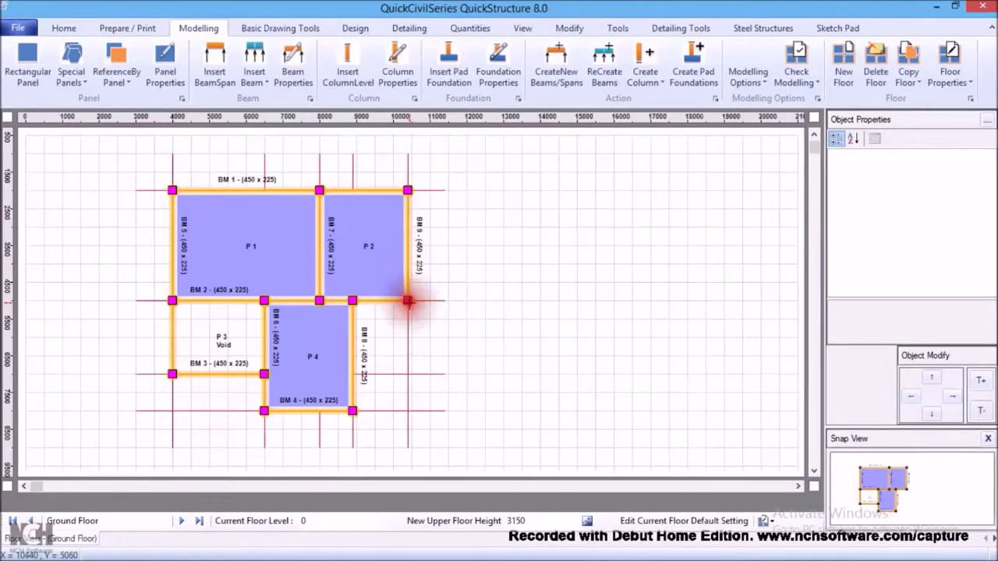
left_click(407, 301)
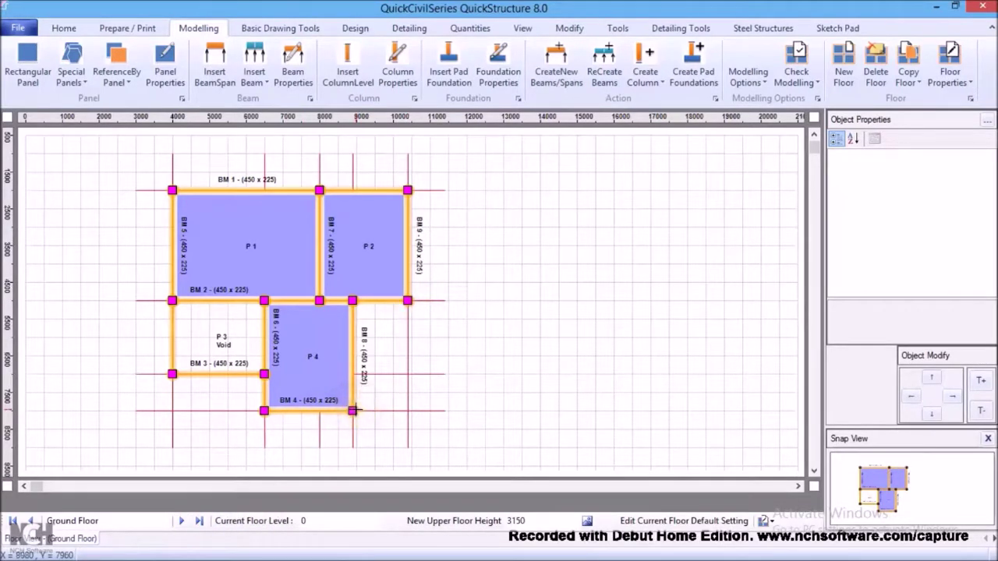
left_click(182, 522)
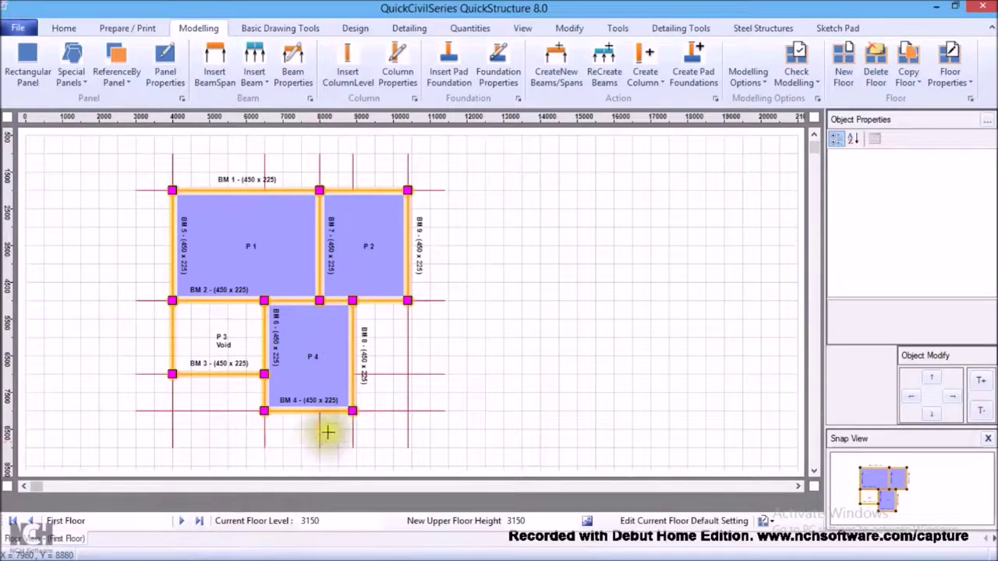
left_click(351, 411)
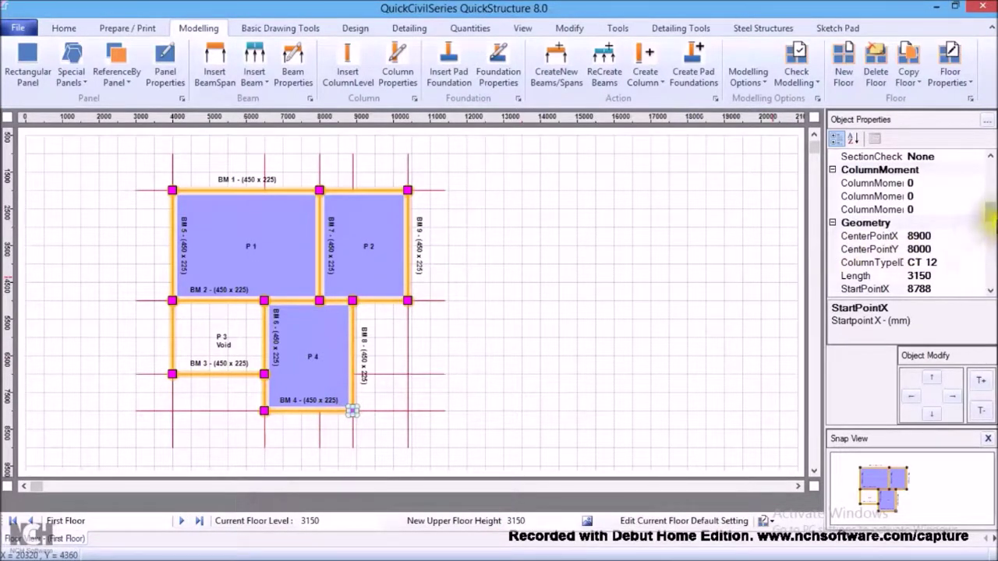
left_click_drag(994, 221, 992, 244)
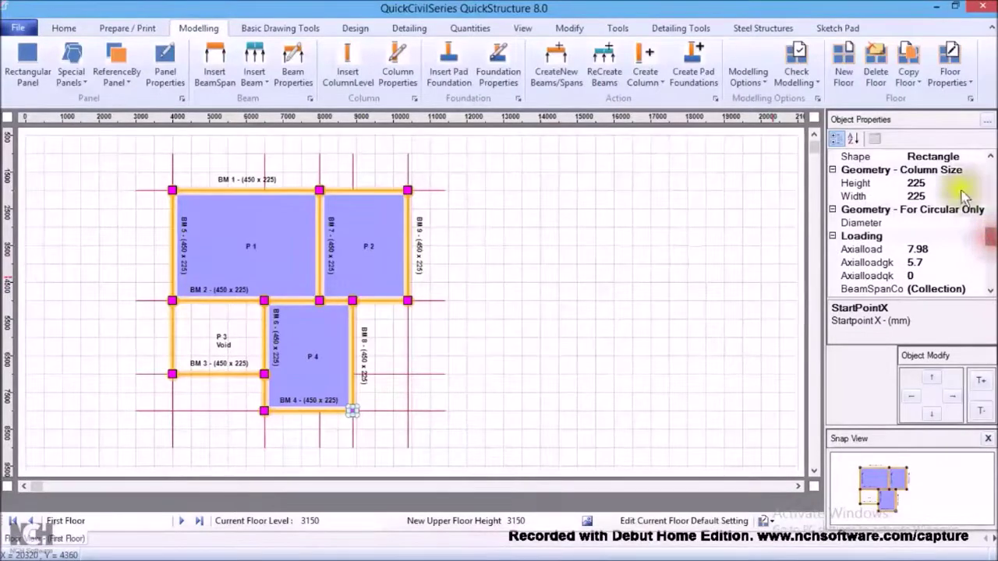
left_click(920, 189)
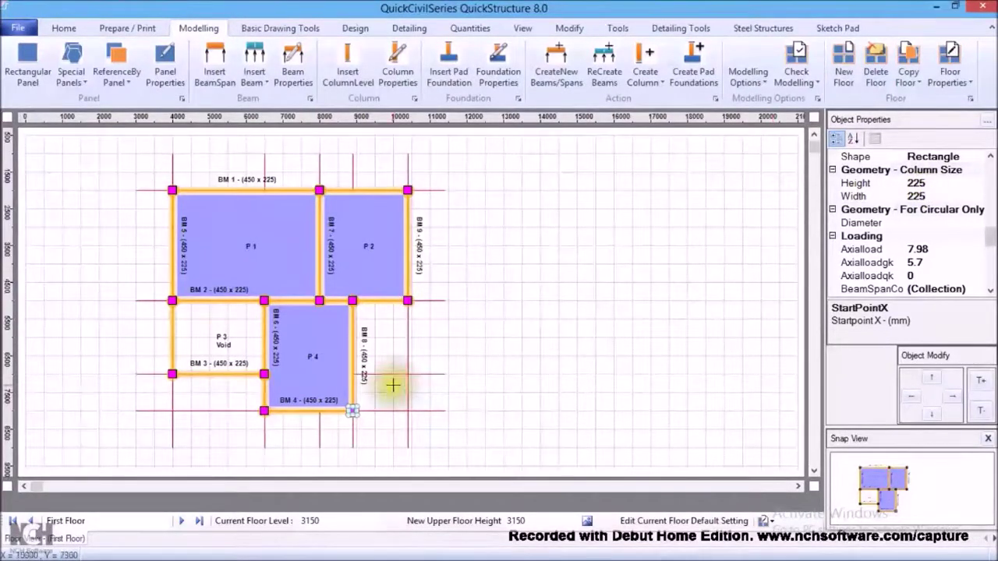
left_click(352, 410)
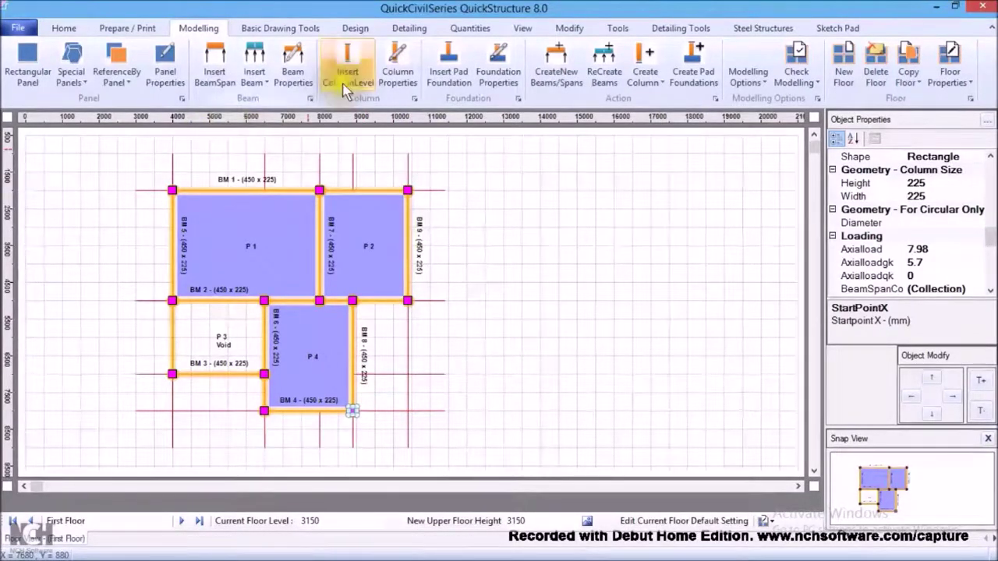
Switch to the 3D view and inspect the building model from the roof down to the lowest floor
left_click(521, 28)
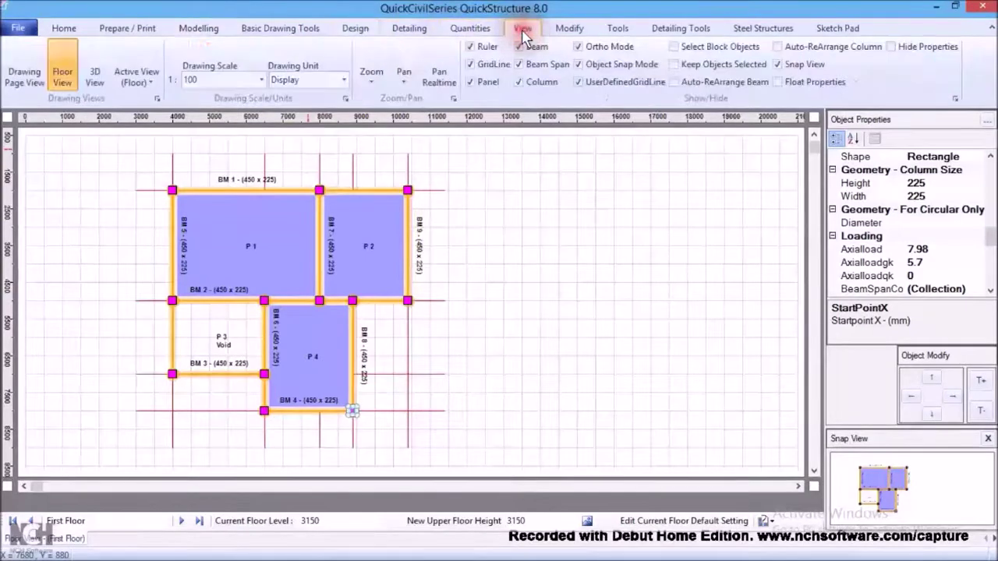
left_click(94, 80)
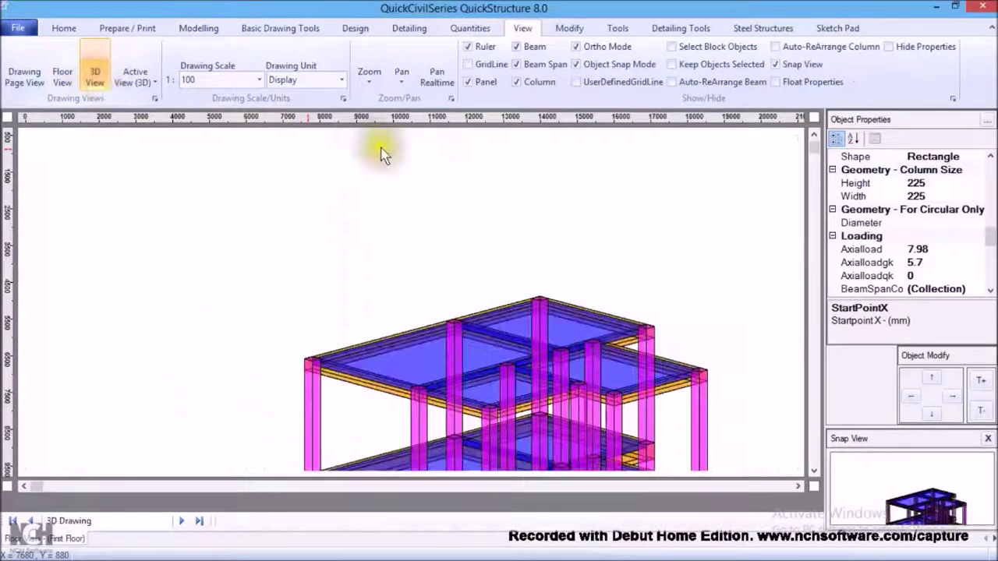
left_click(813, 471)
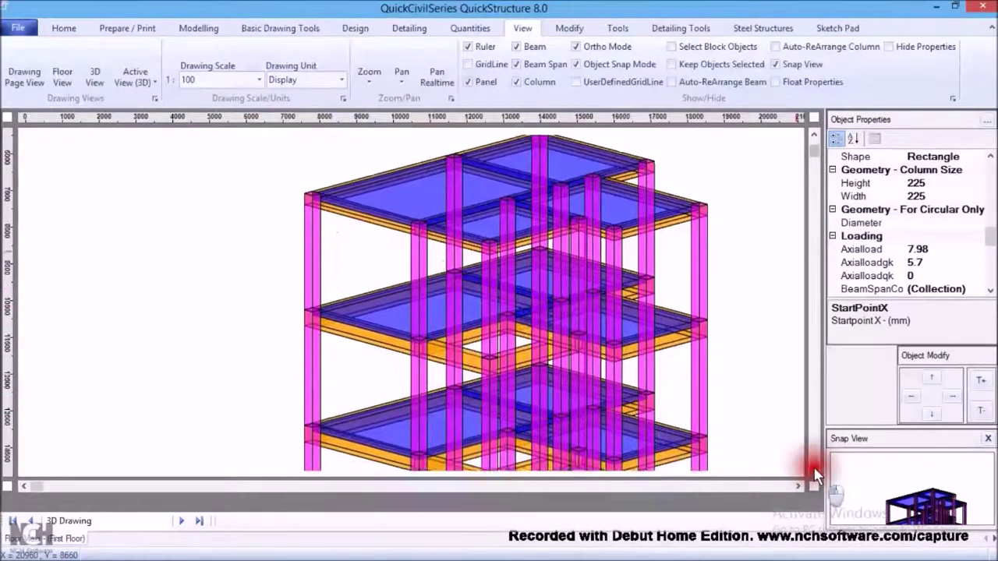
left_click_drag(815, 473, 815, 473)
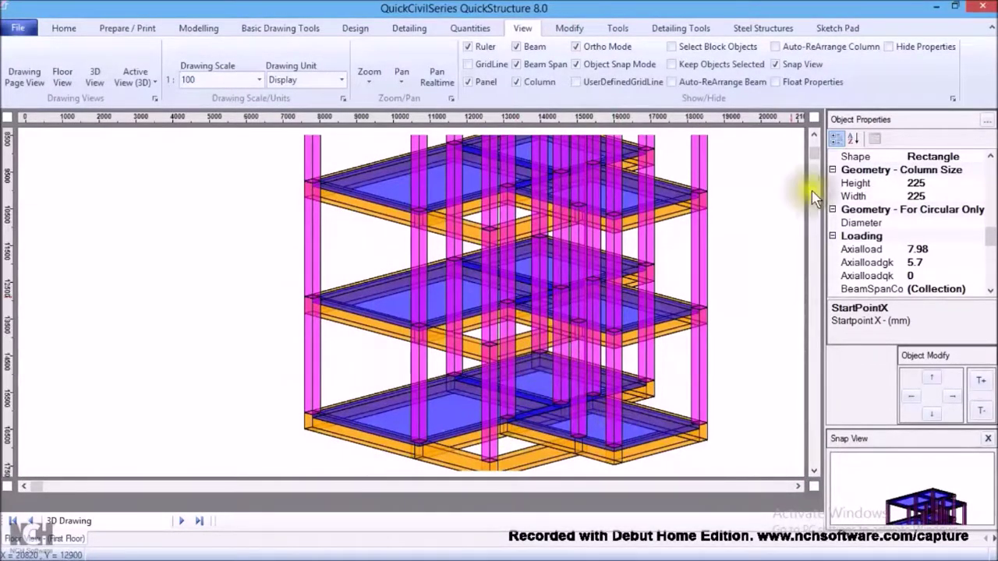
left_click_drag(815, 131, 815, 137)
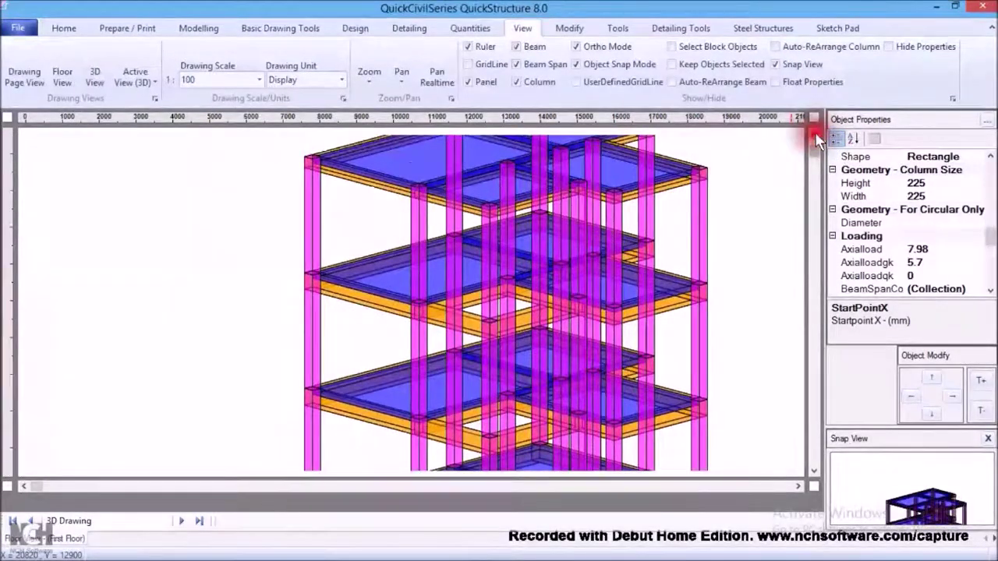
left_click(814, 137)
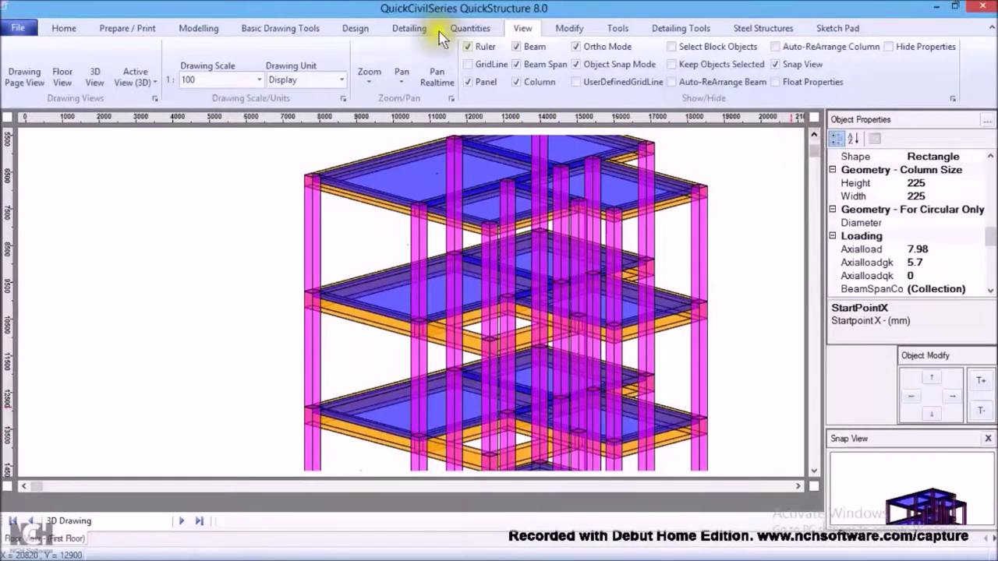
Return to the floor view and bring the whole Ground Floor plan into sight
left_click(134, 72)
left_click(69, 78)
left_click(69, 78)
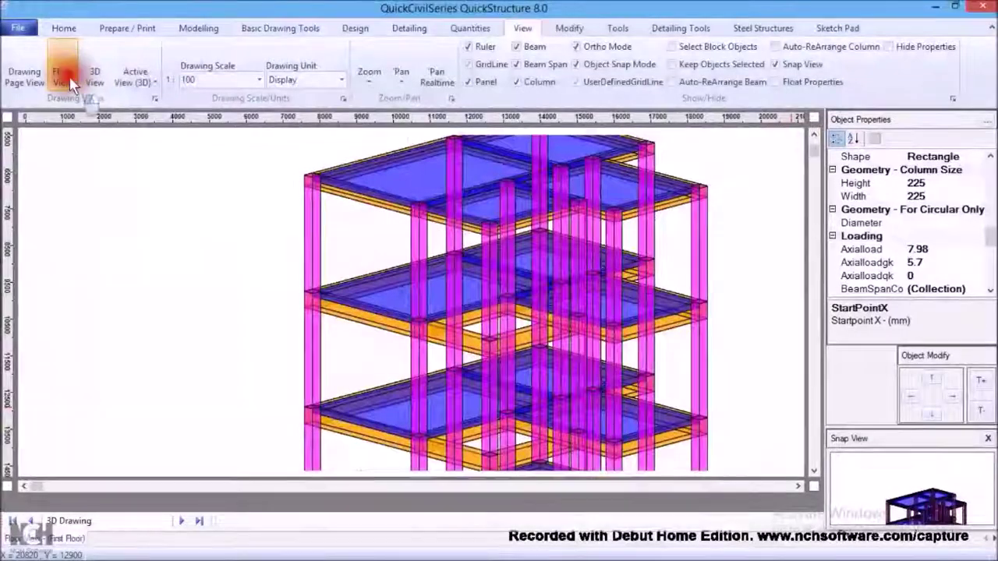
left_click(813, 138)
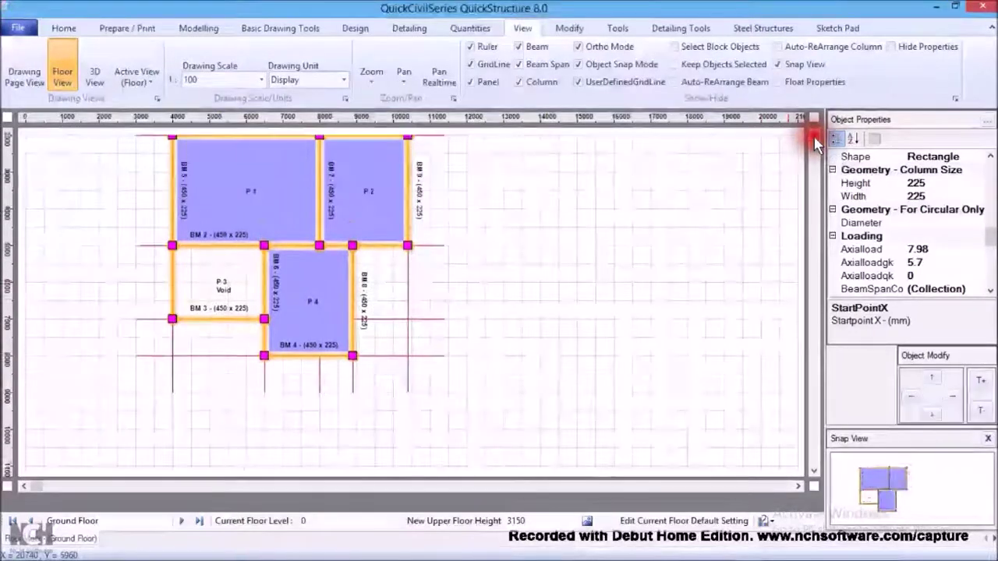
left_click(813, 141)
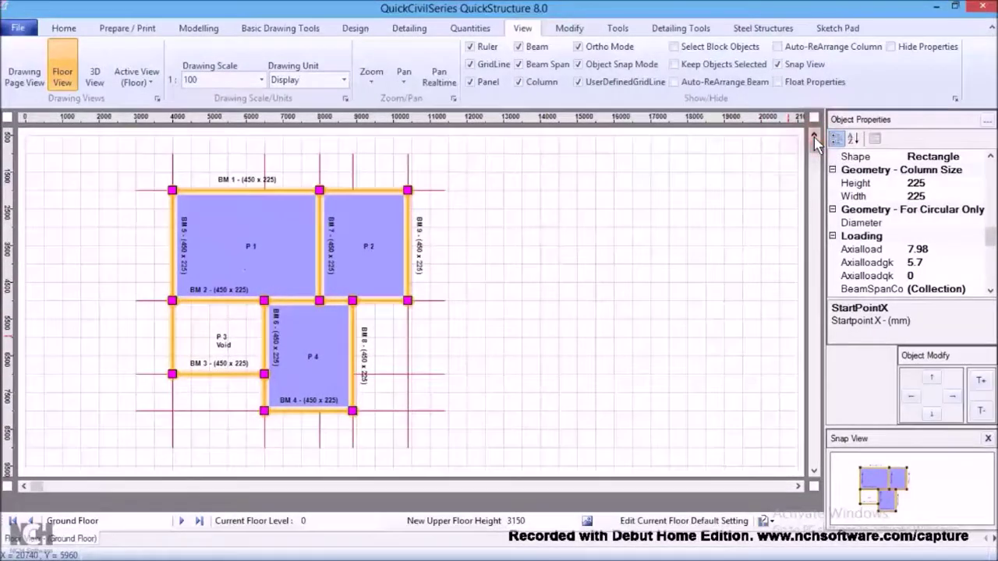
left_click(510, 326)
left_click(508, 327)
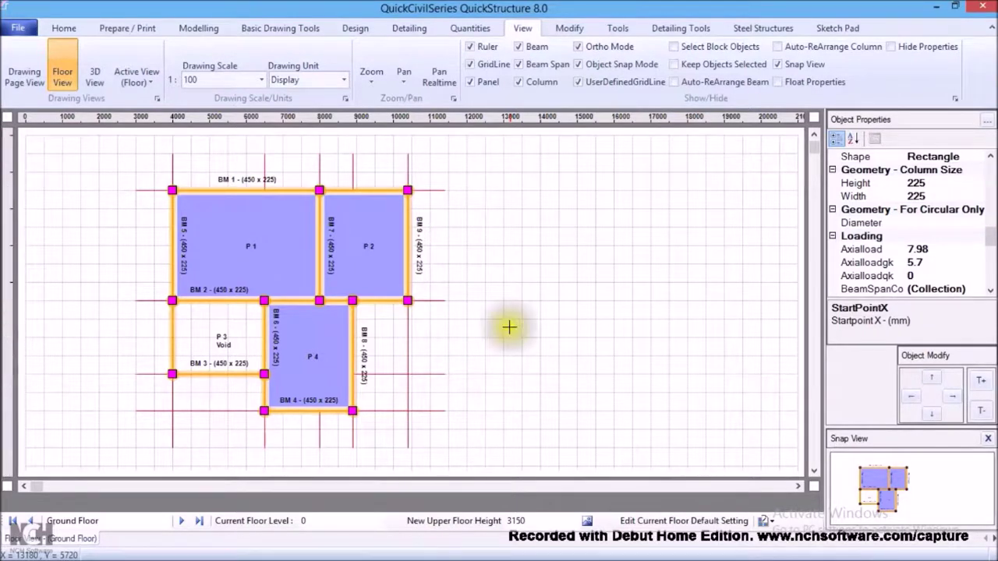